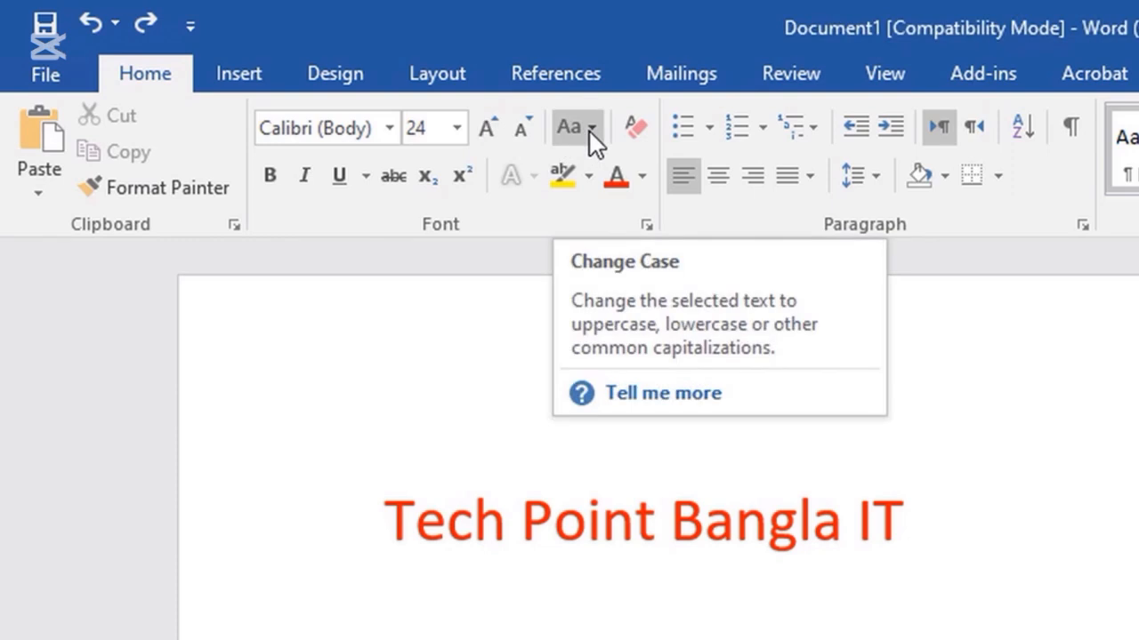
Make the 'Tech Point Bangla IT' title green and bold.
click(411, 392)
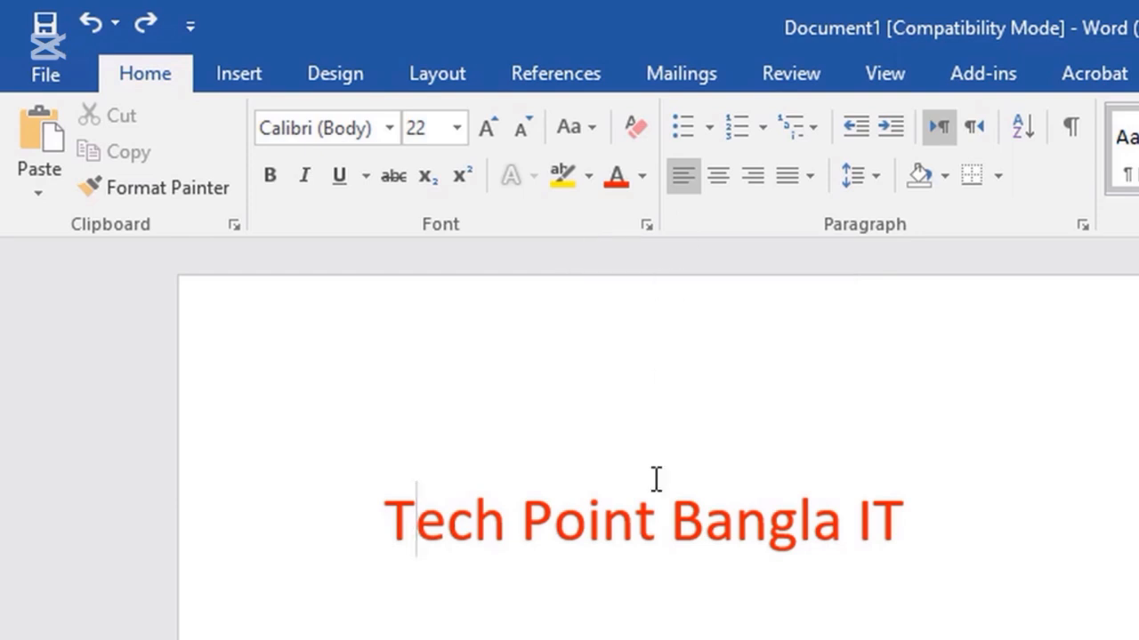
click(388, 525)
drag(388, 514, 890, 495)
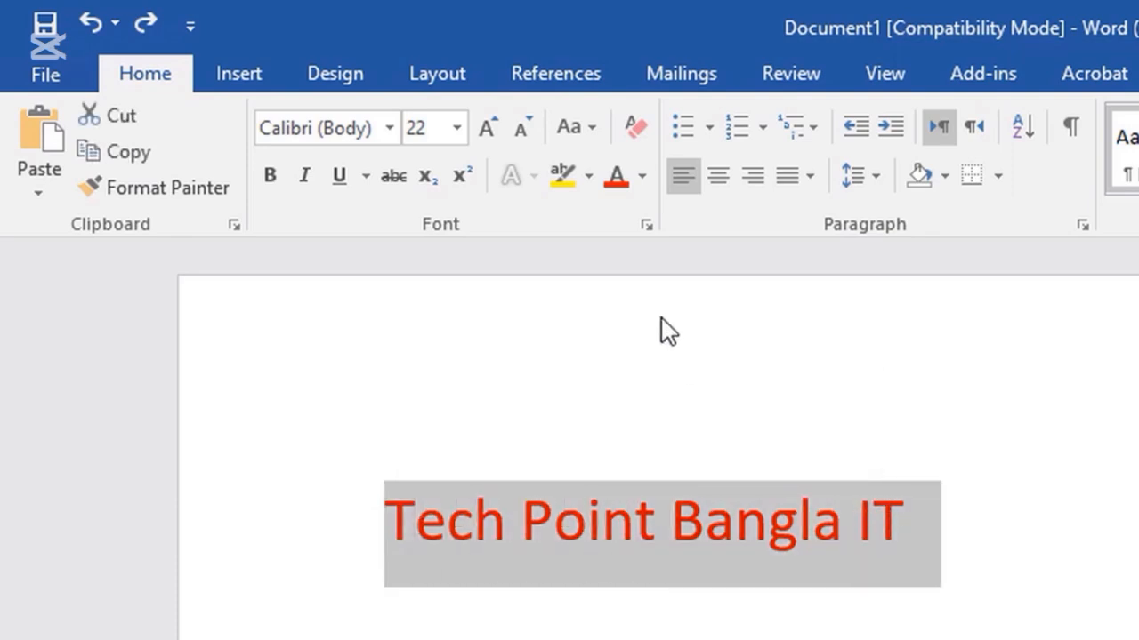
click(643, 178)
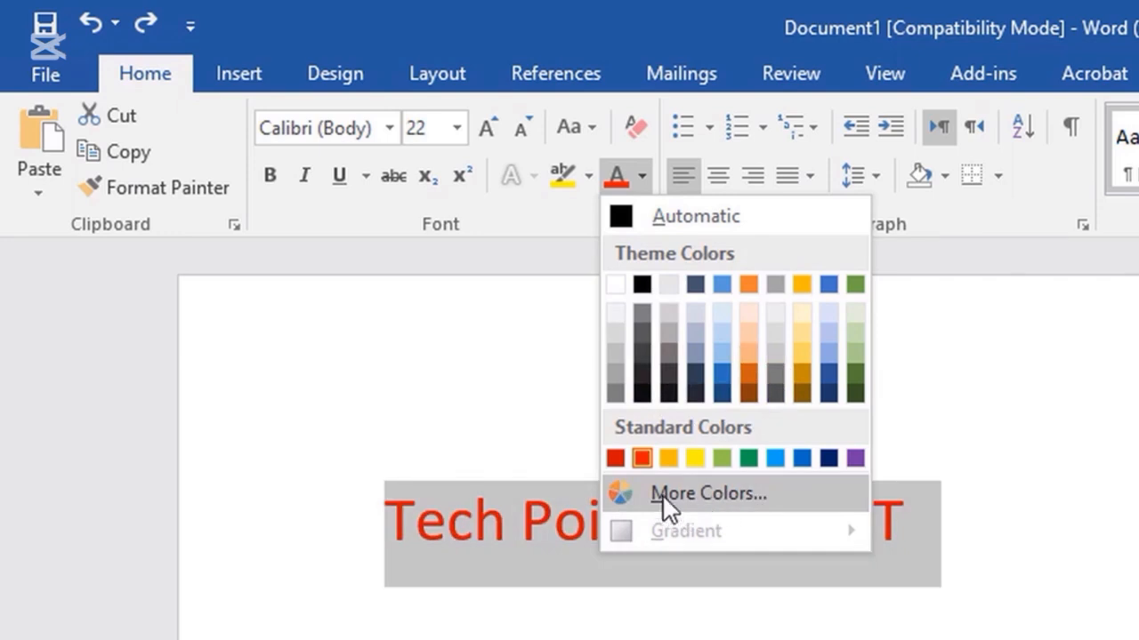
click(854, 284)
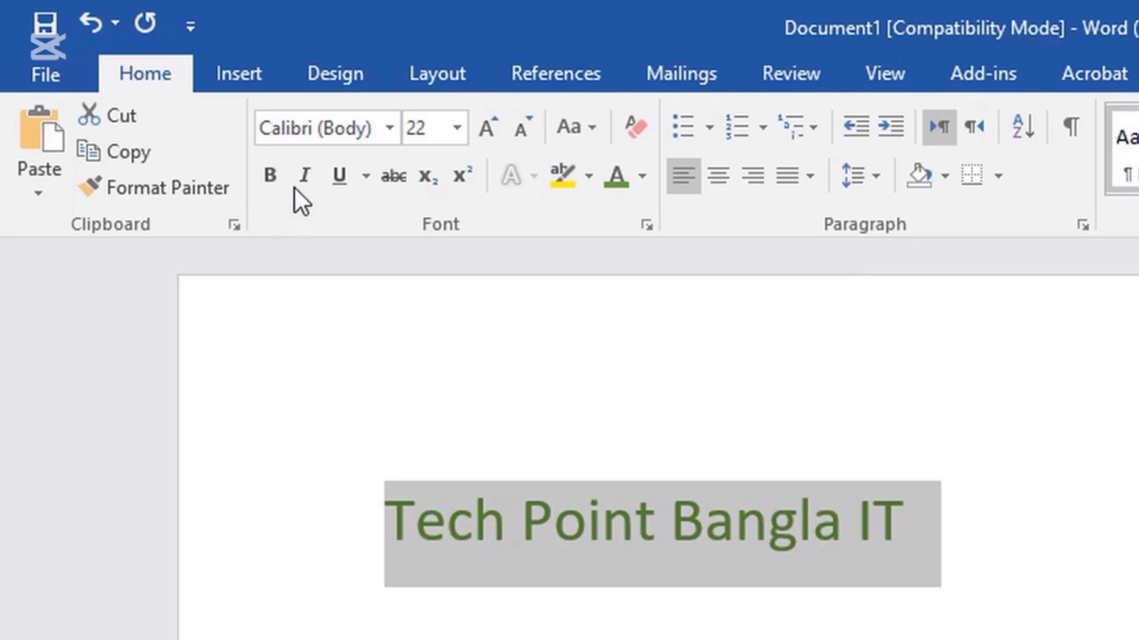
click(271, 175)
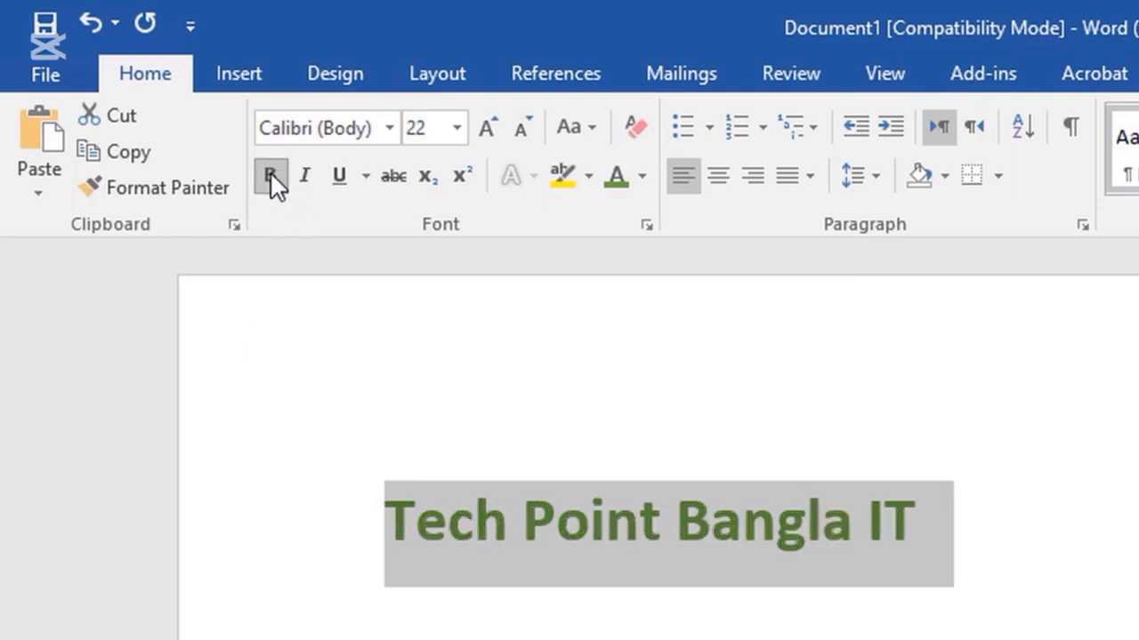
click(640, 177)
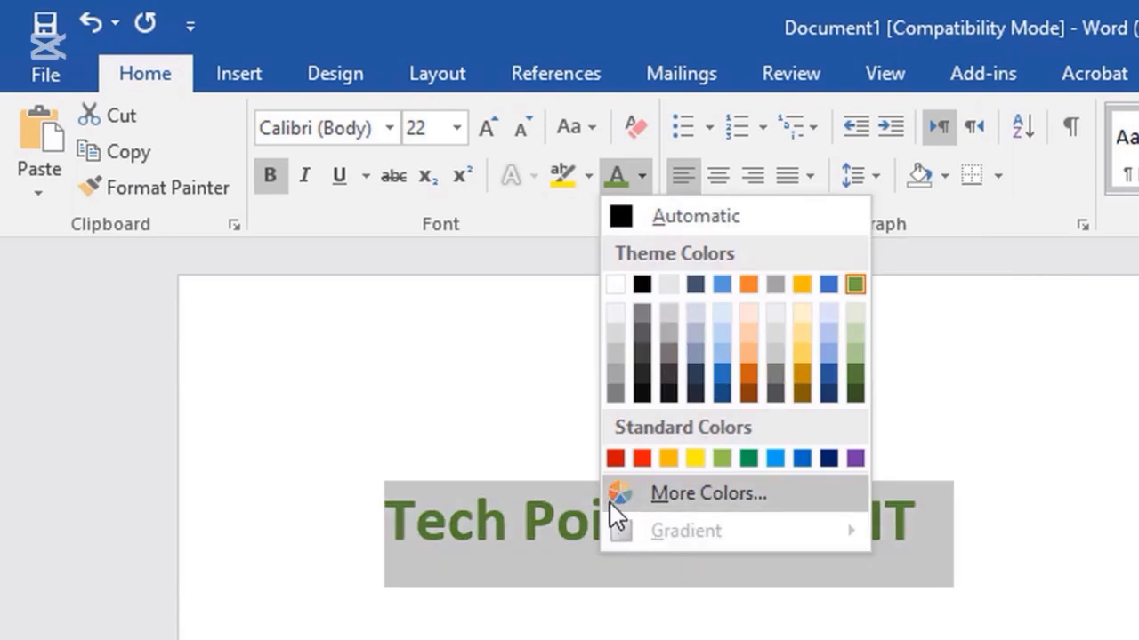
Preview greens, then orange, lavender, sky blue and teal swatches on the title in More Colors.
click(728, 494)
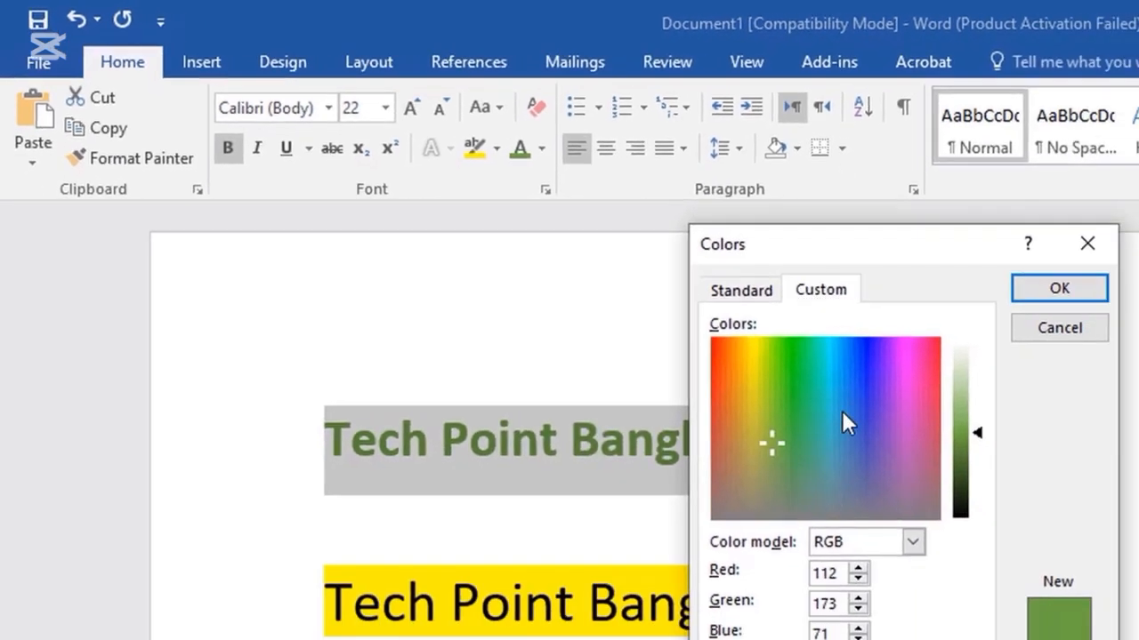
click(794, 377)
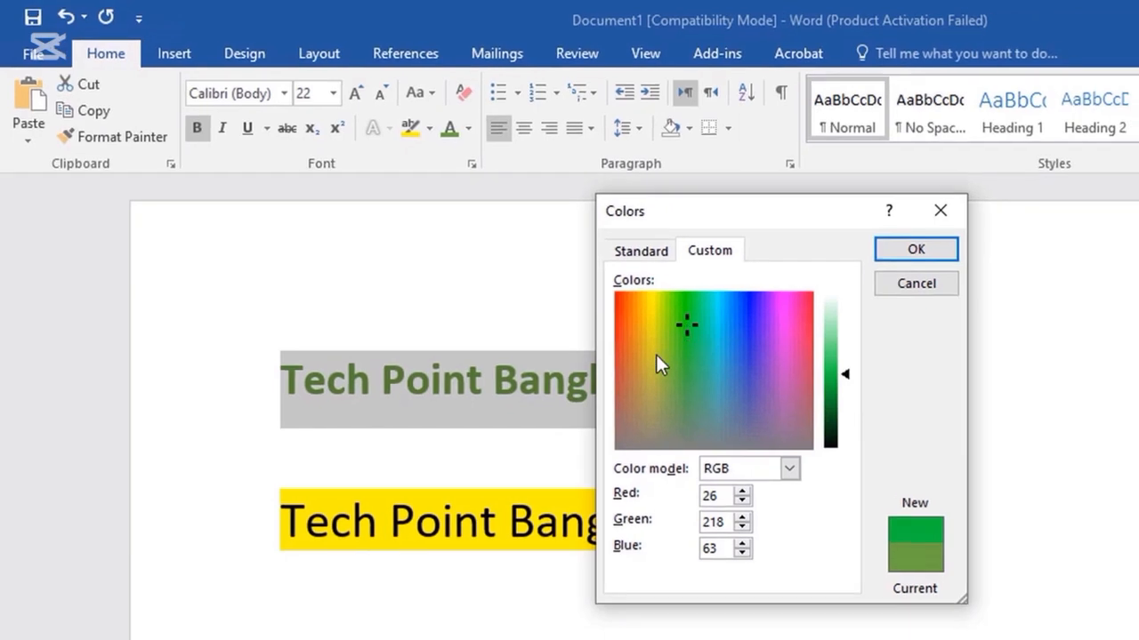
drag(760, 418, 773, 456)
click(663, 318)
click(641, 251)
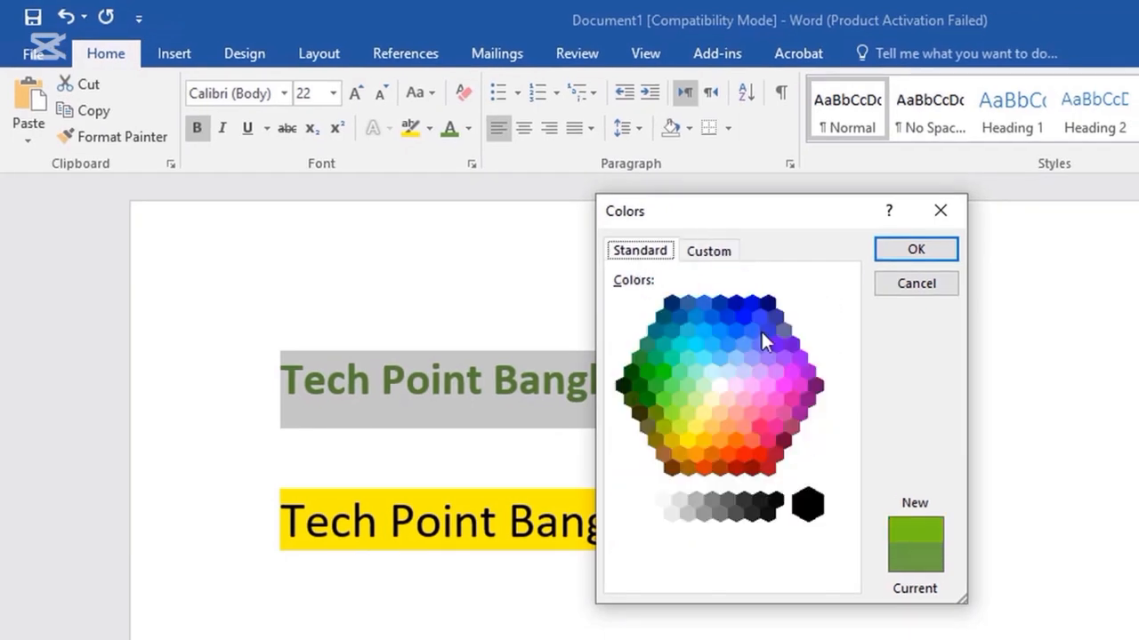
click(732, 438)
click(747, 373)
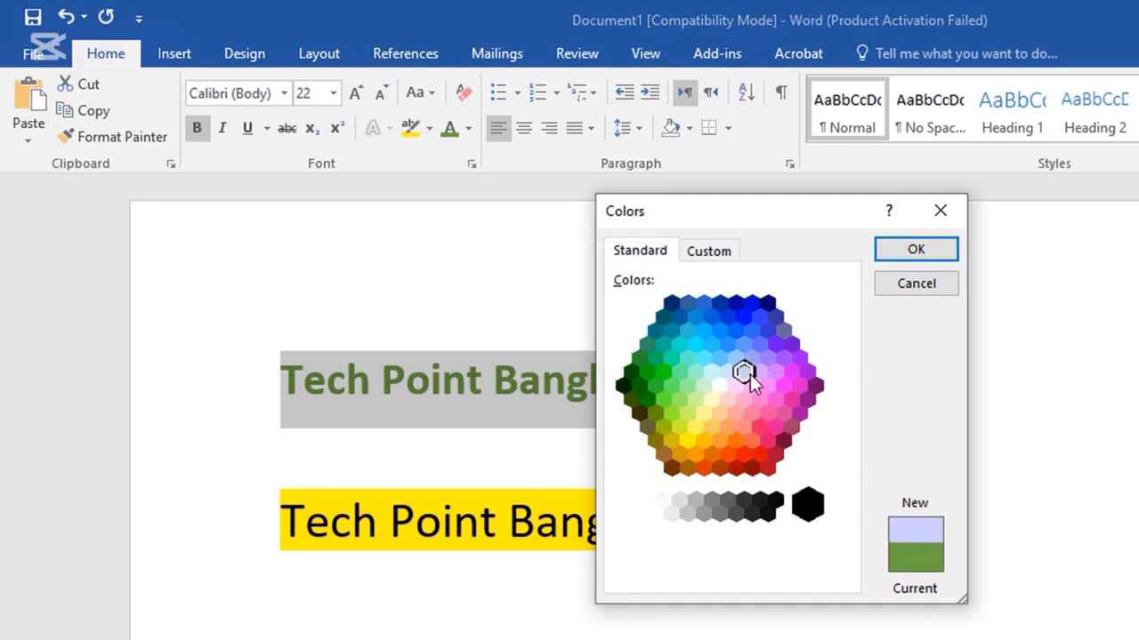
click(711, 345)
click(669, 360)
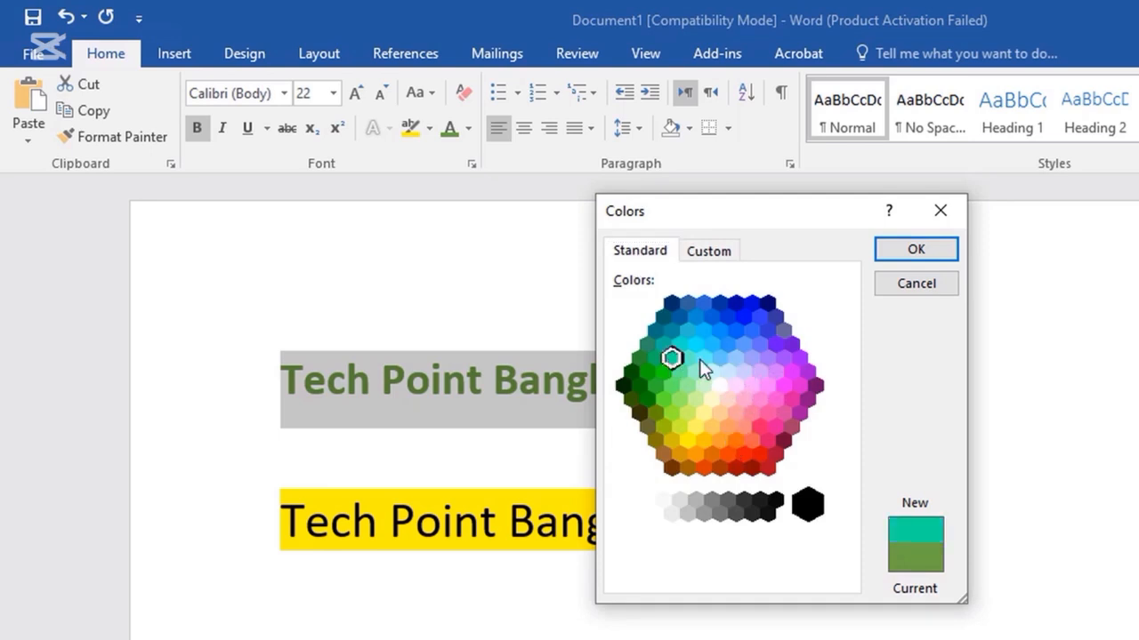
click(751, 353)
Set the title to a custom dark blue, RGB 31, 2, 156.
click(703, 252)
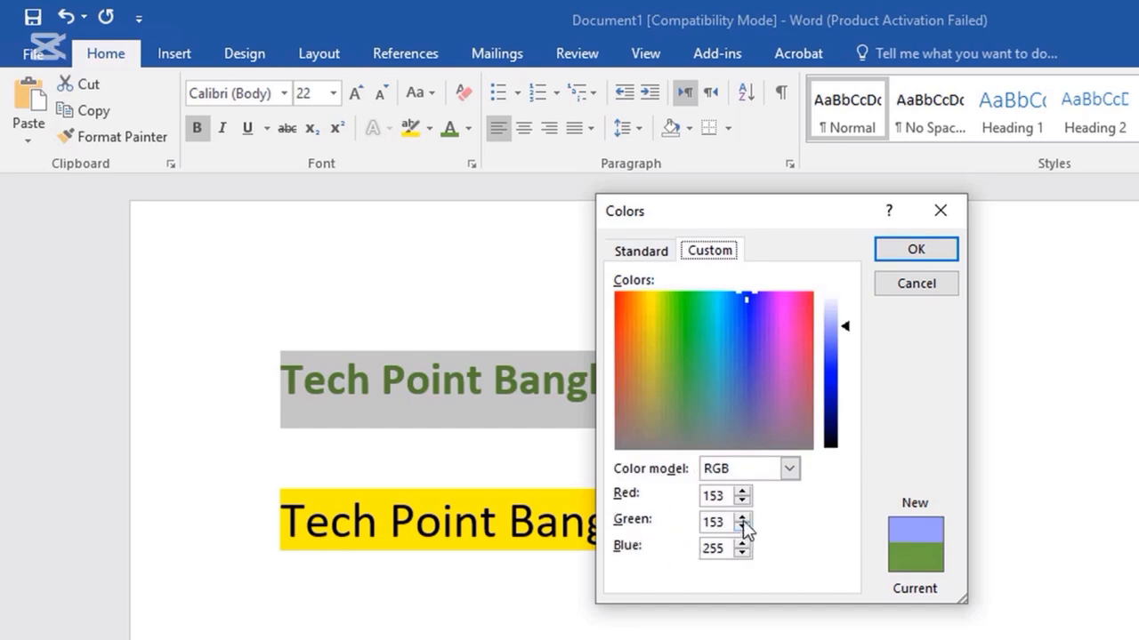
click(742, 491)
click(742, 492)
click(742, 492)
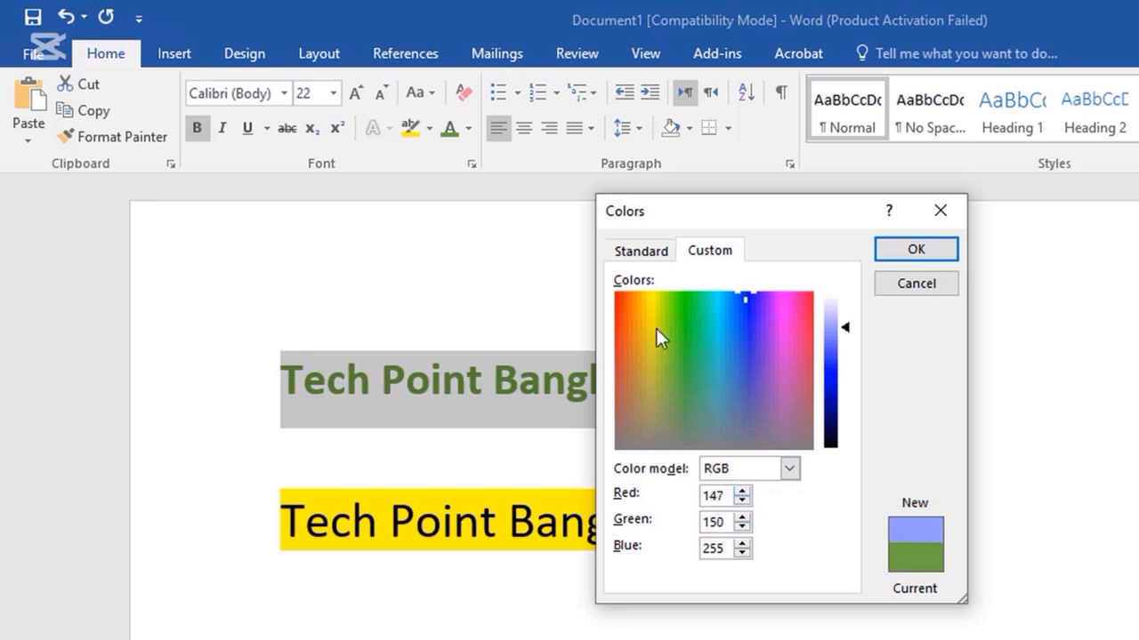
click(631, 316)
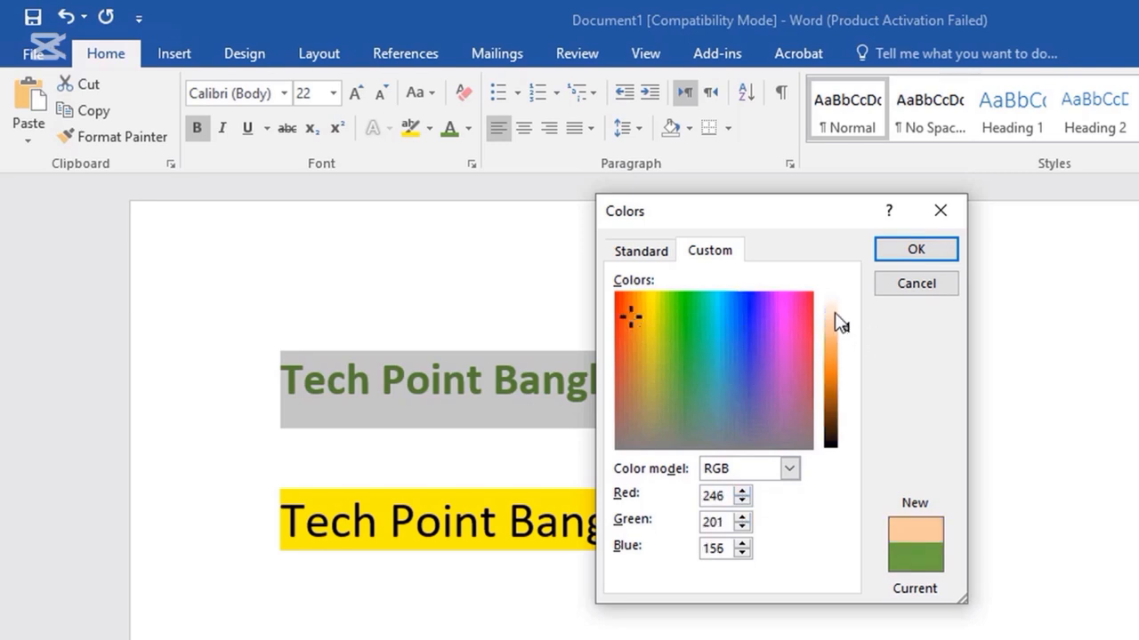
drag(850, 333, 826, 377)
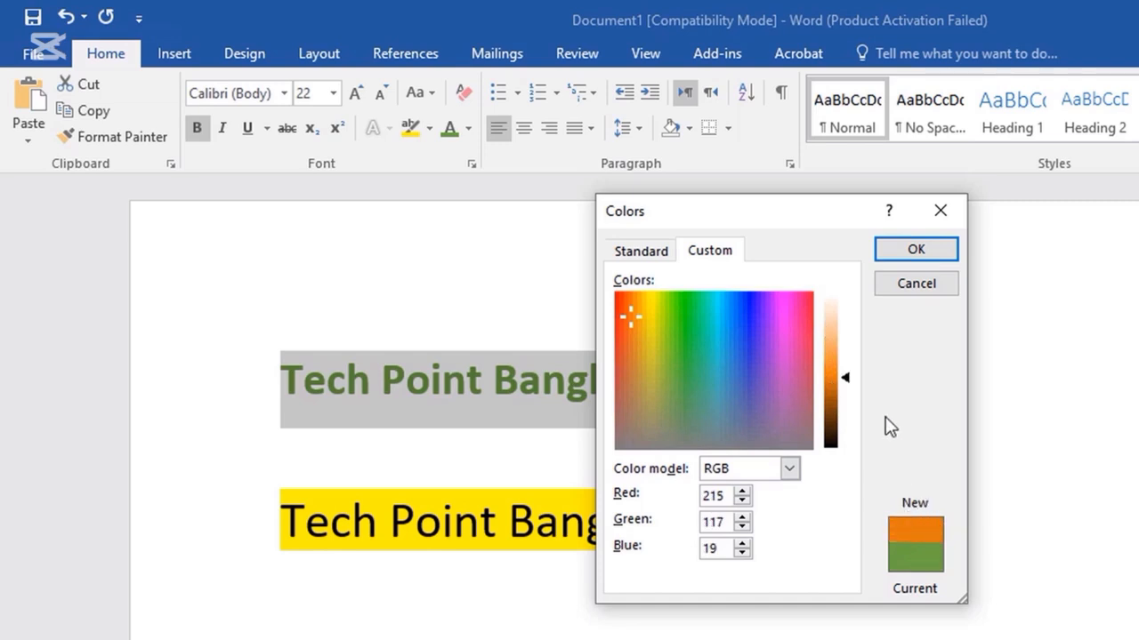
drag(846, 388, 837, 343)
click(681, 344)
click(750, 298)
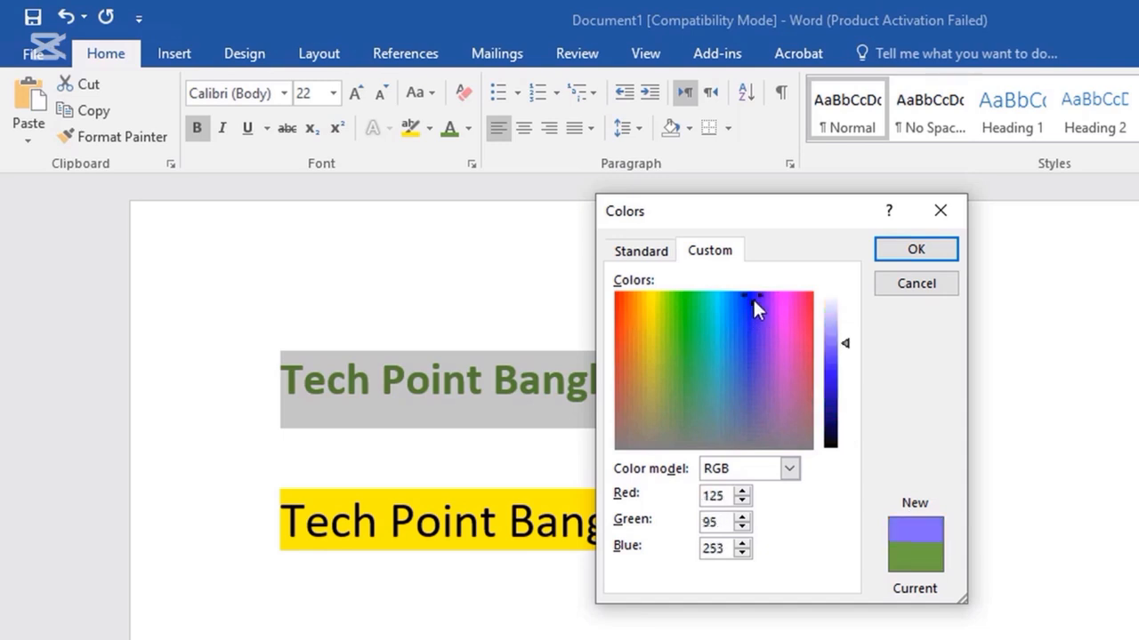
drag(846, 343, 844, 401)
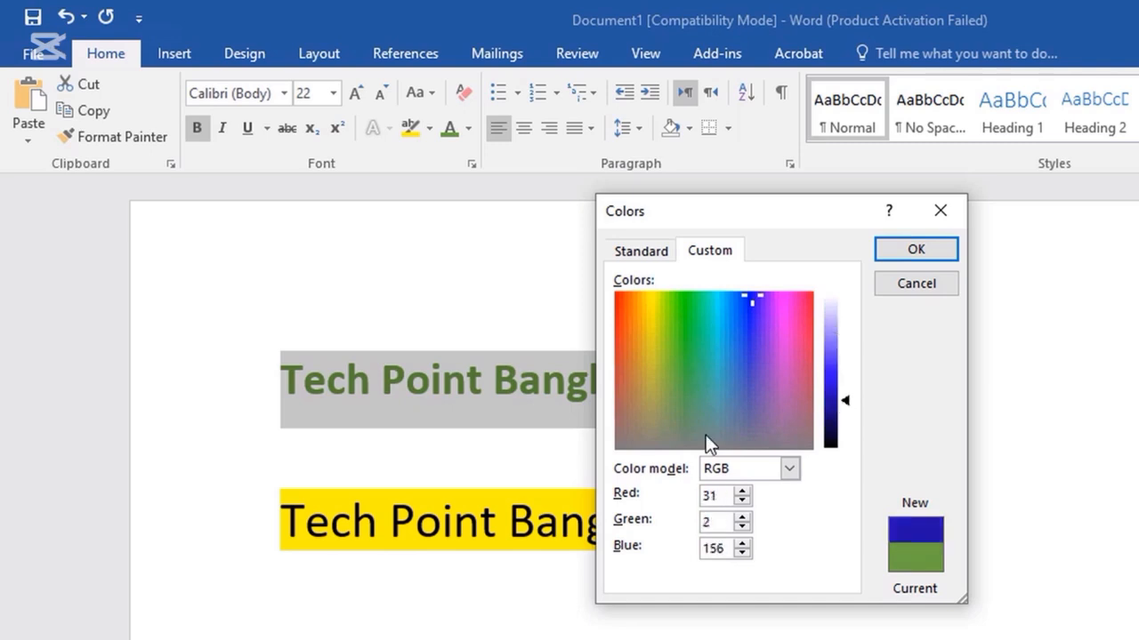
click(913, 253)
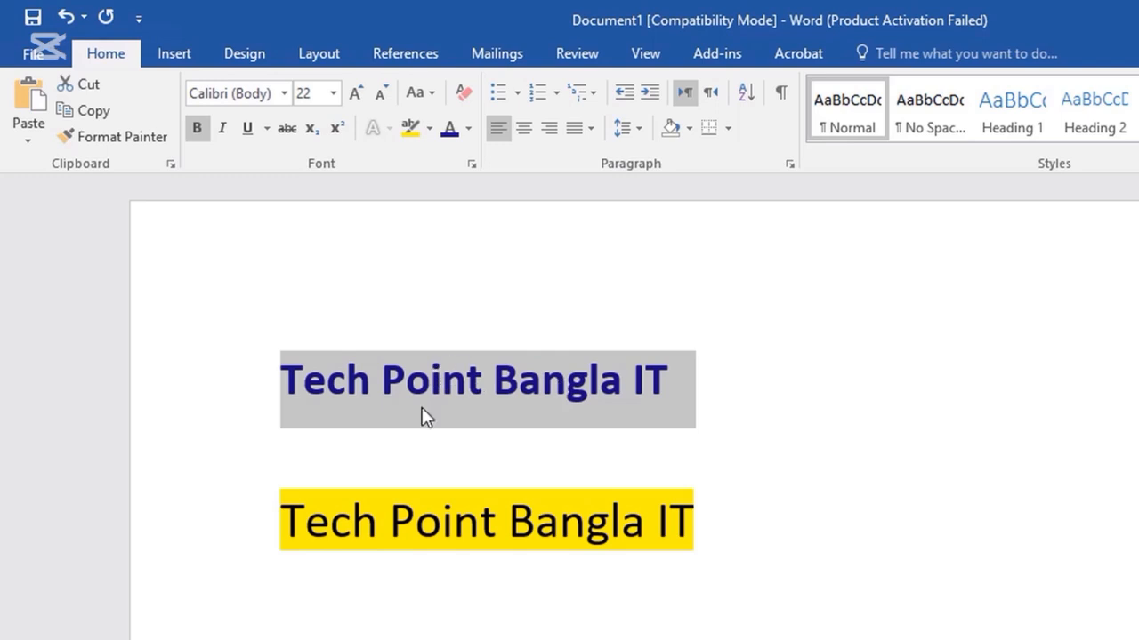
Highlight the second 'Tech Point Bangla IT' line in turquoise.
click(483, 497)
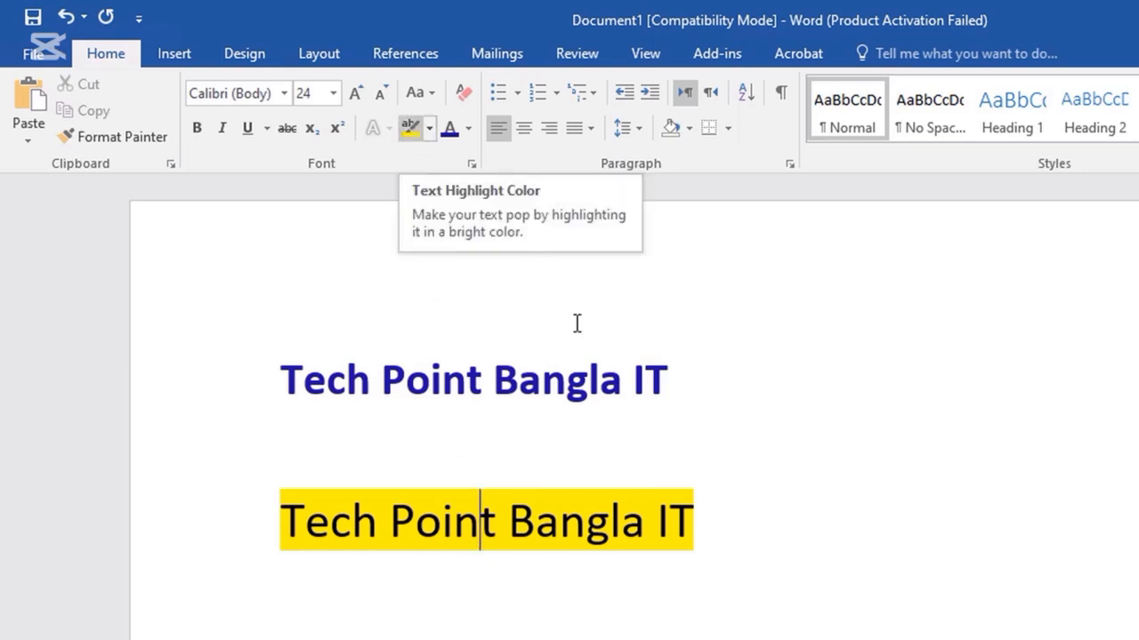
drag(706, 520, 264, 519)
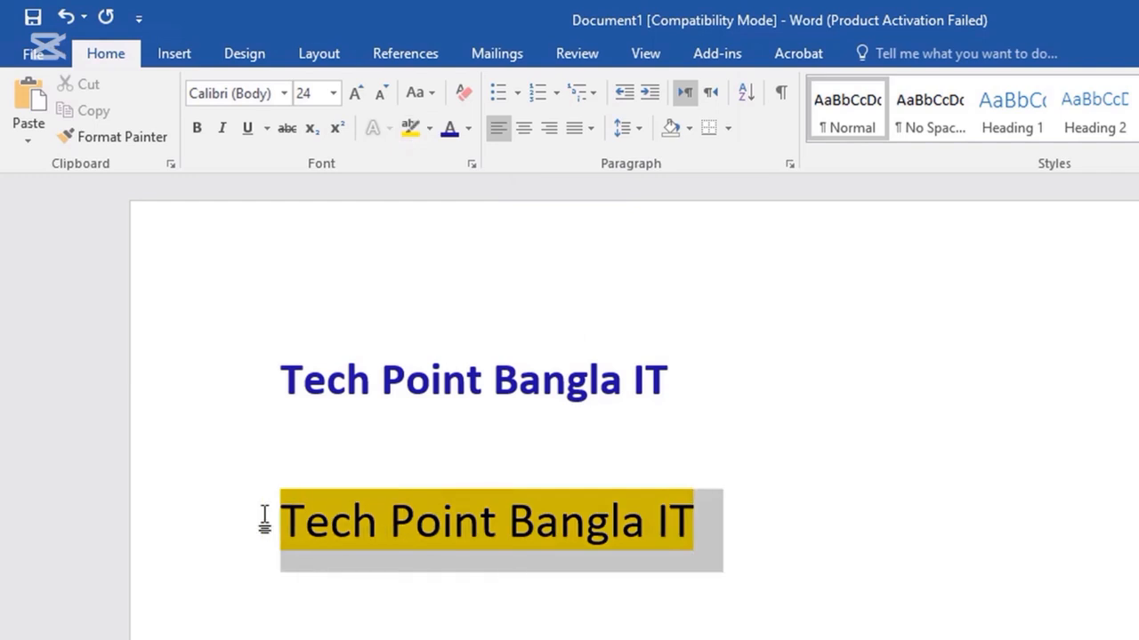
click(428, 129)
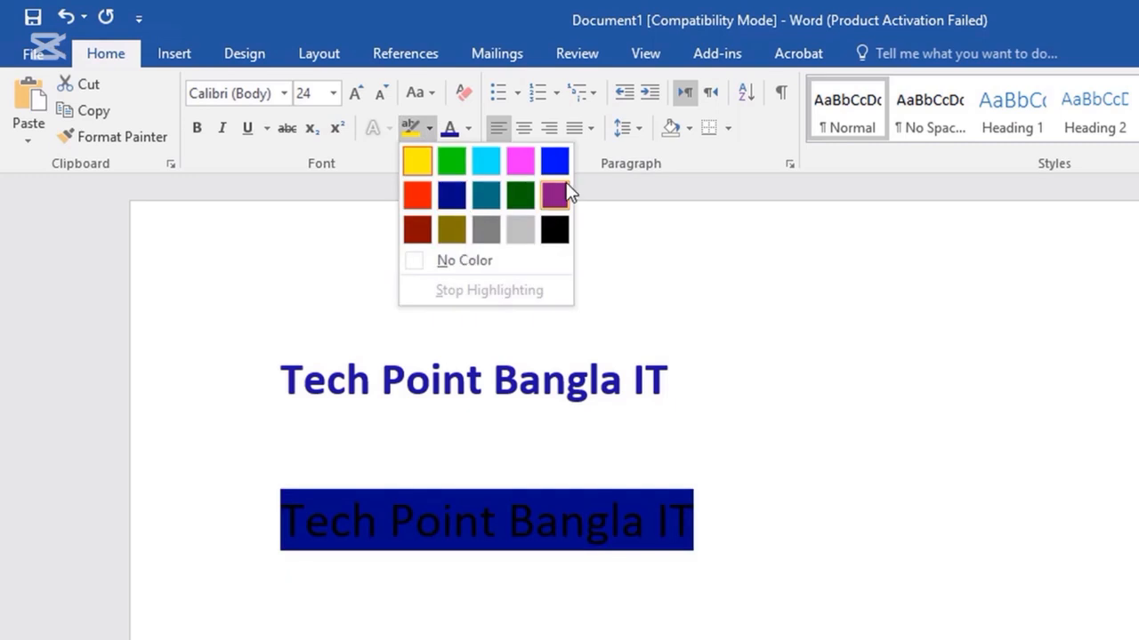
click(487, 161)
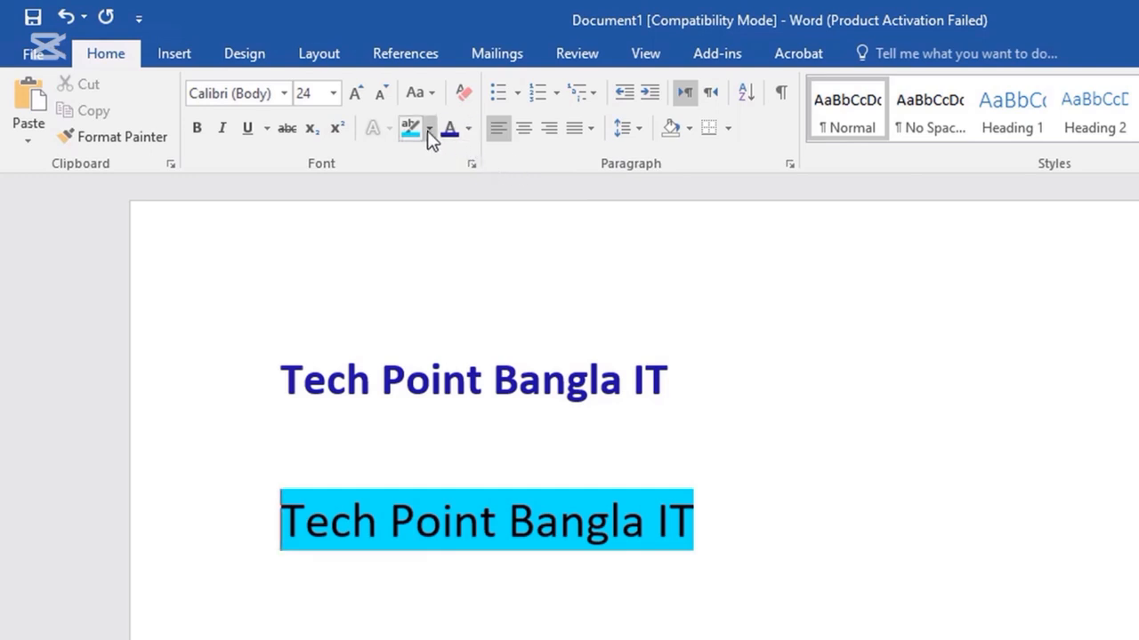
Set the line's highlight to No Color so it shows as plain black text.
drag(726, 515, 278, 525)
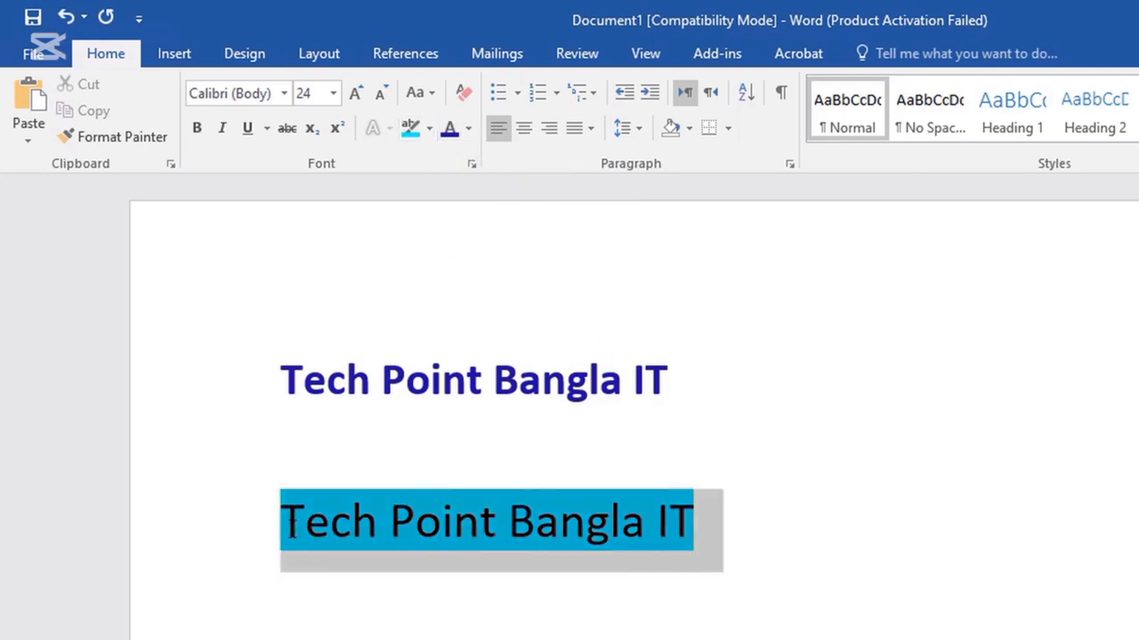
click(428, 131)
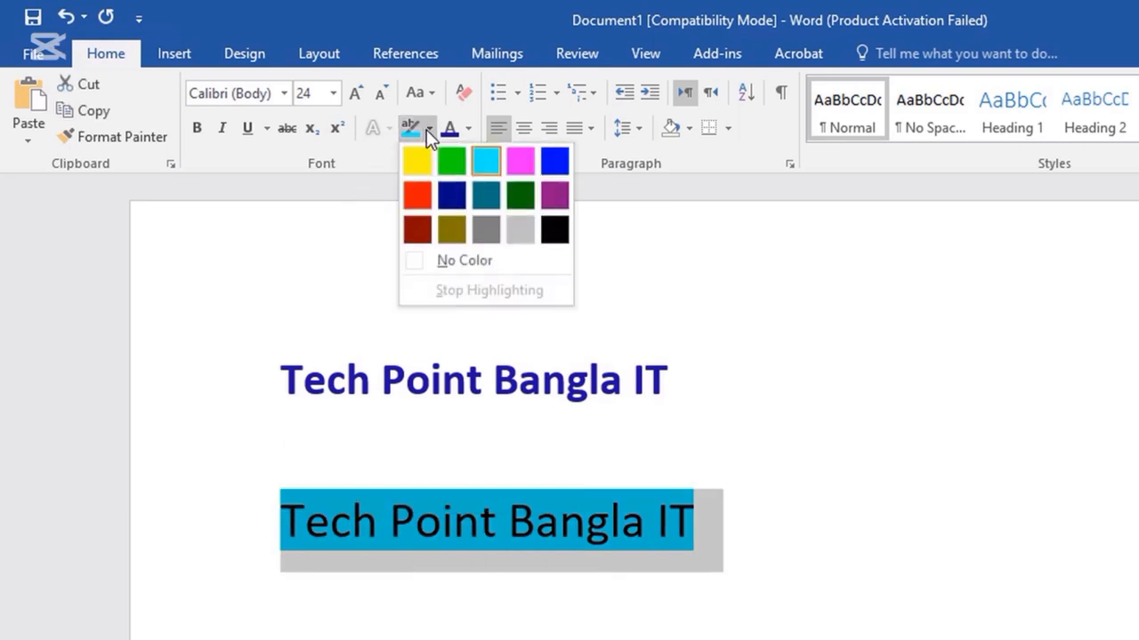
click(450, 261)
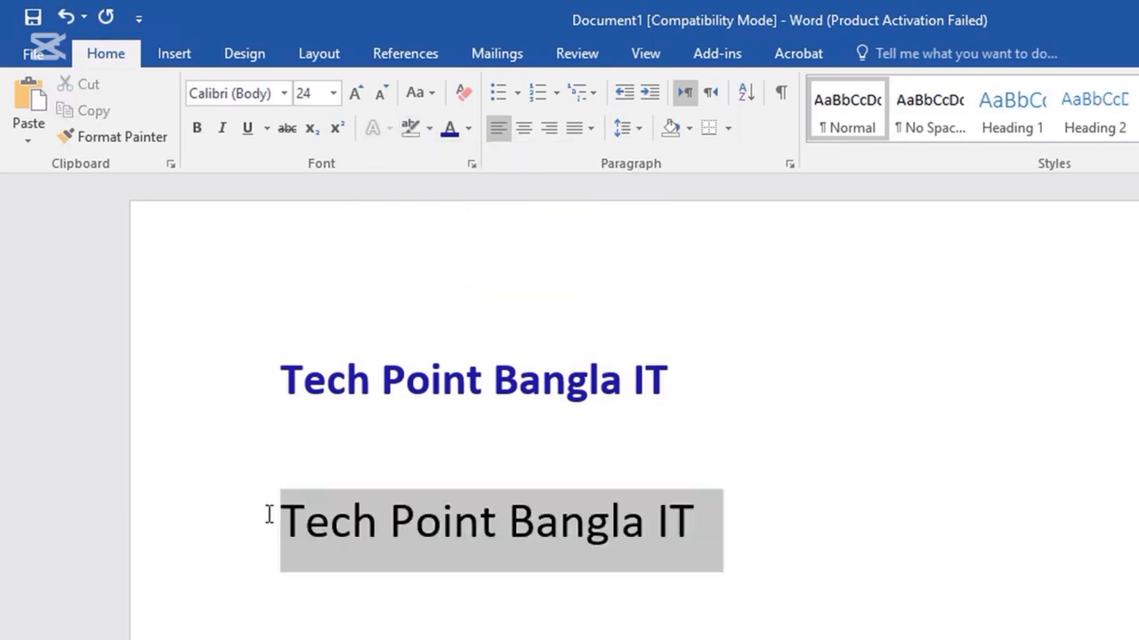
click(428, 131)
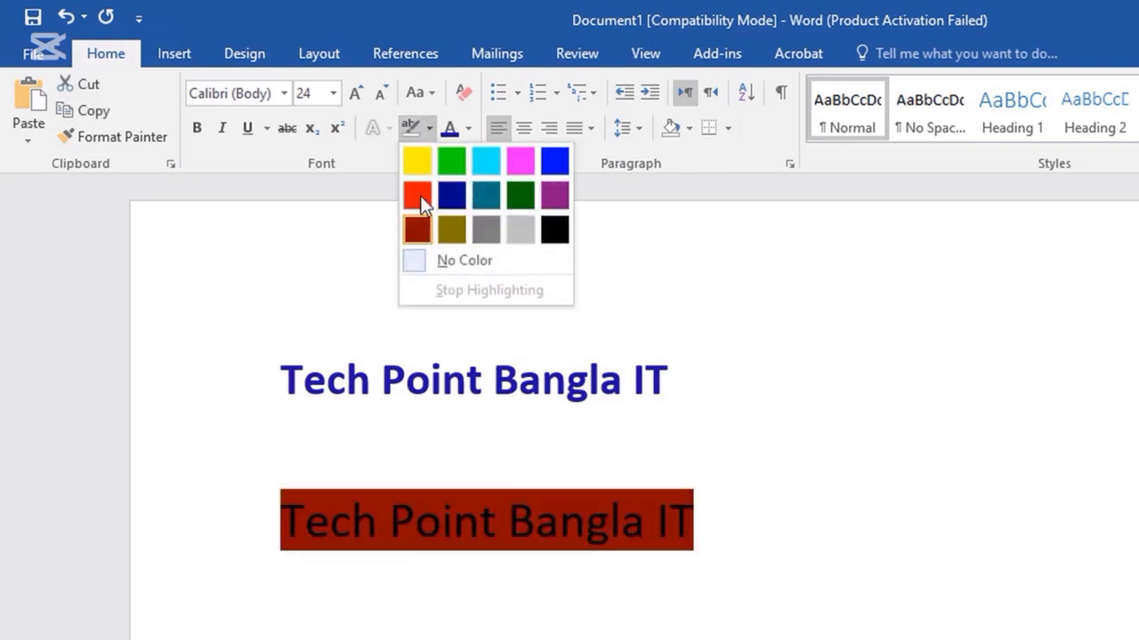
key(Escape)
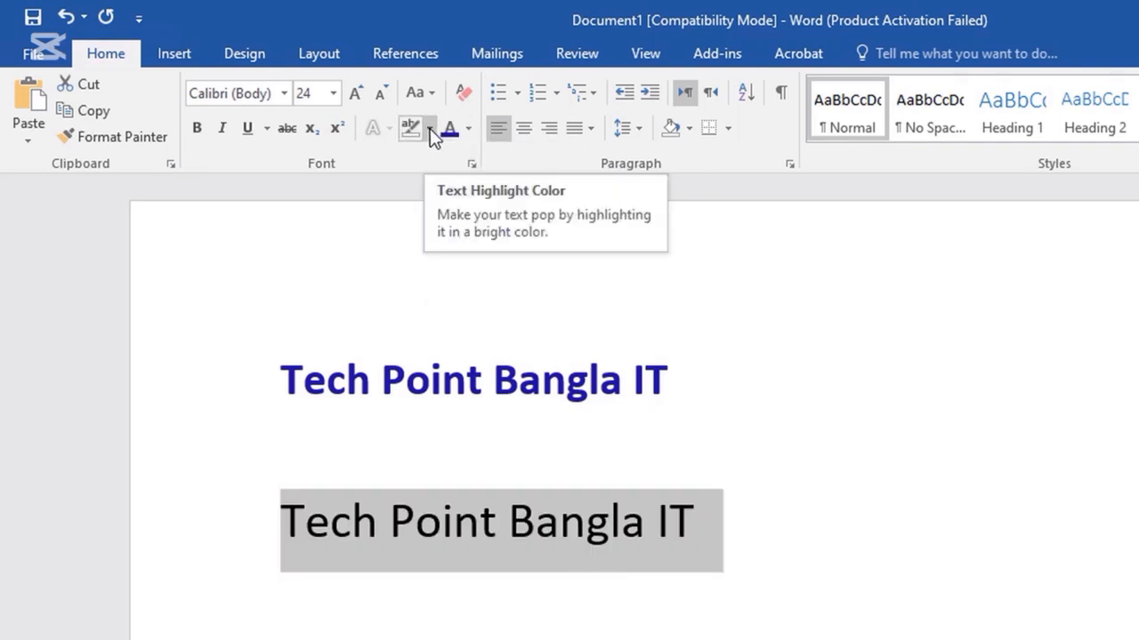
click(416, 525)
scroll(496, 540, down, 3)
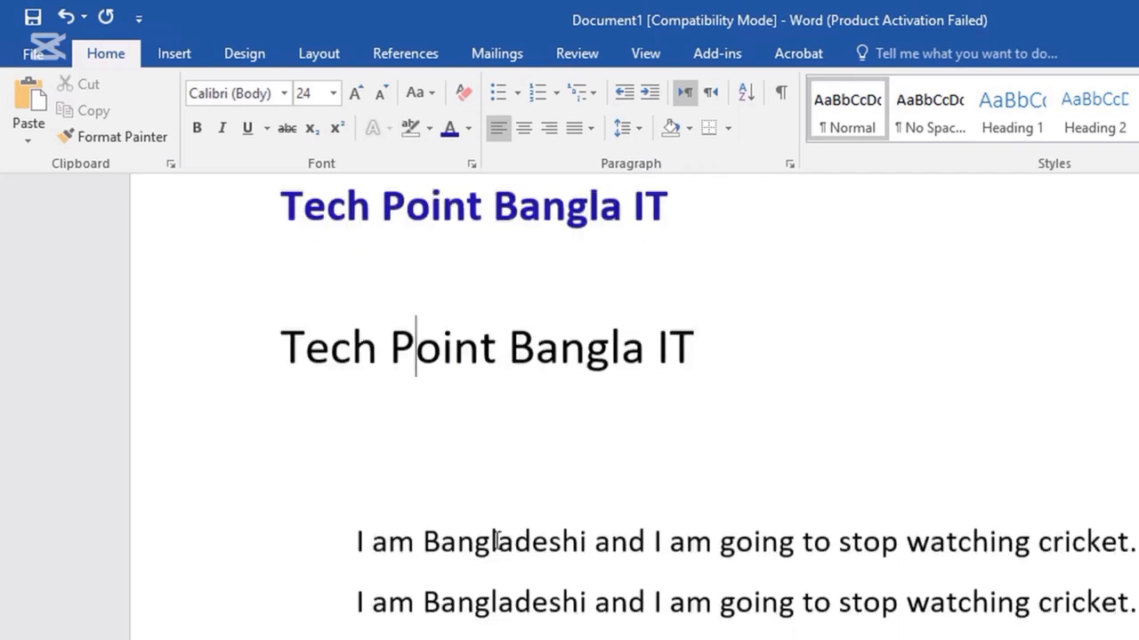
Clear the highlight colour from the four 'I am Bangladeshi' sentences.
scroll(497, 540, down, 2)
drag(657, 535, 1128, 594)
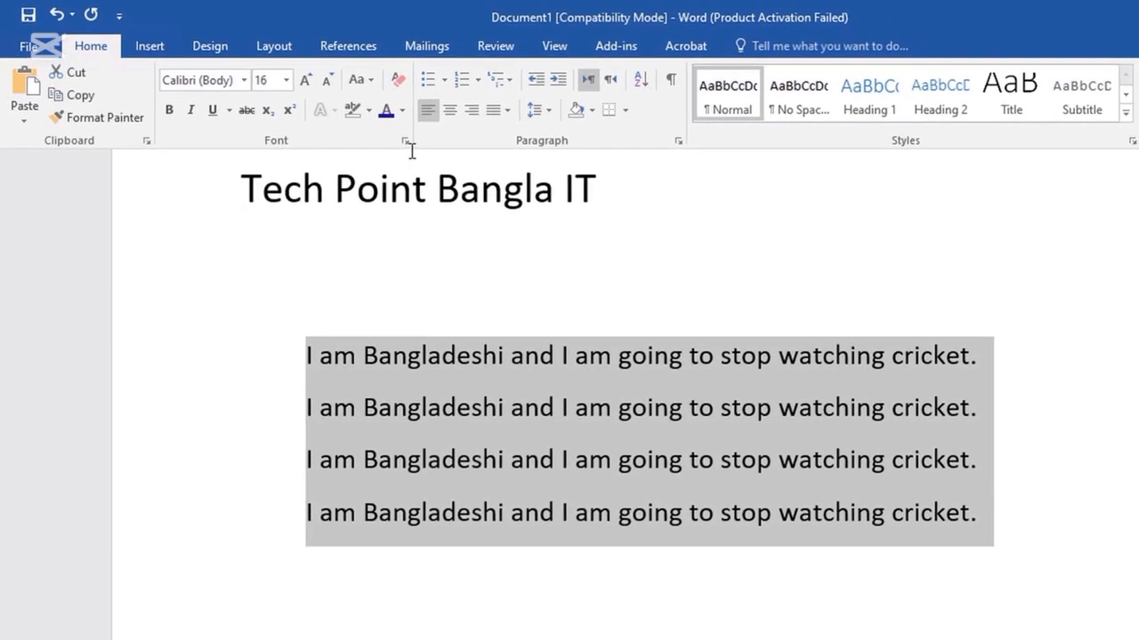
click(370, 116)
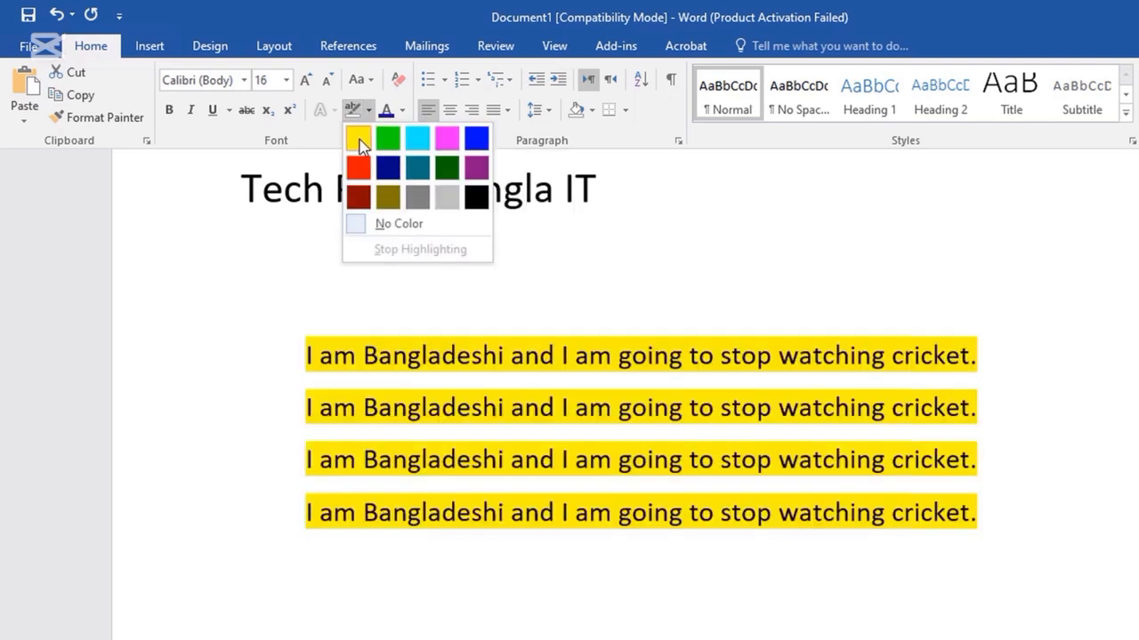
click(399, 224)
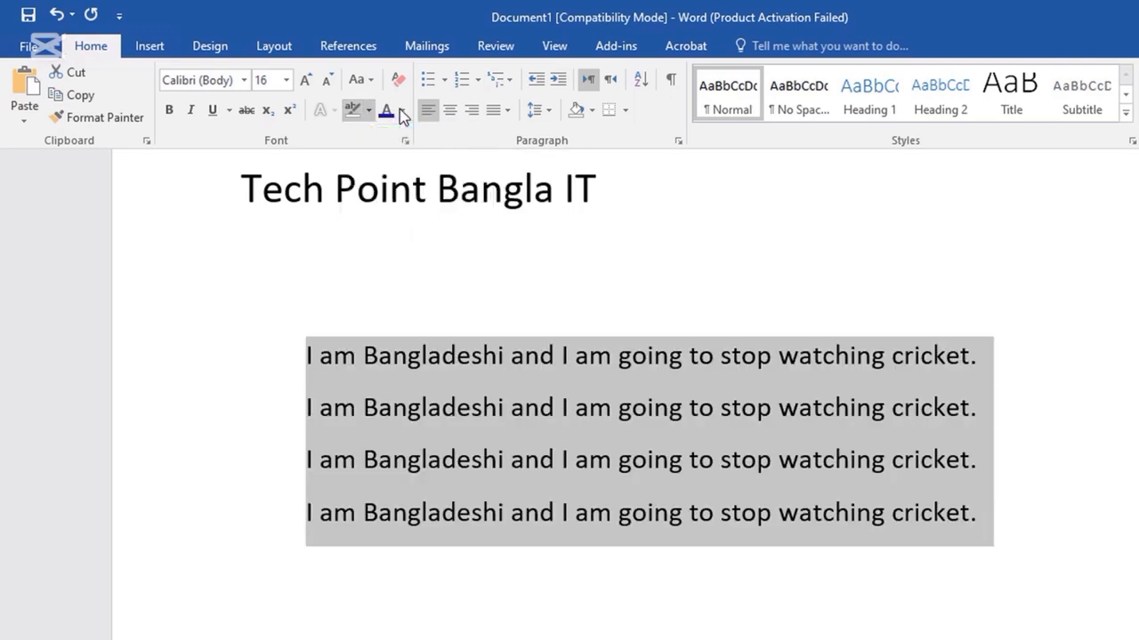
click(402, 109)
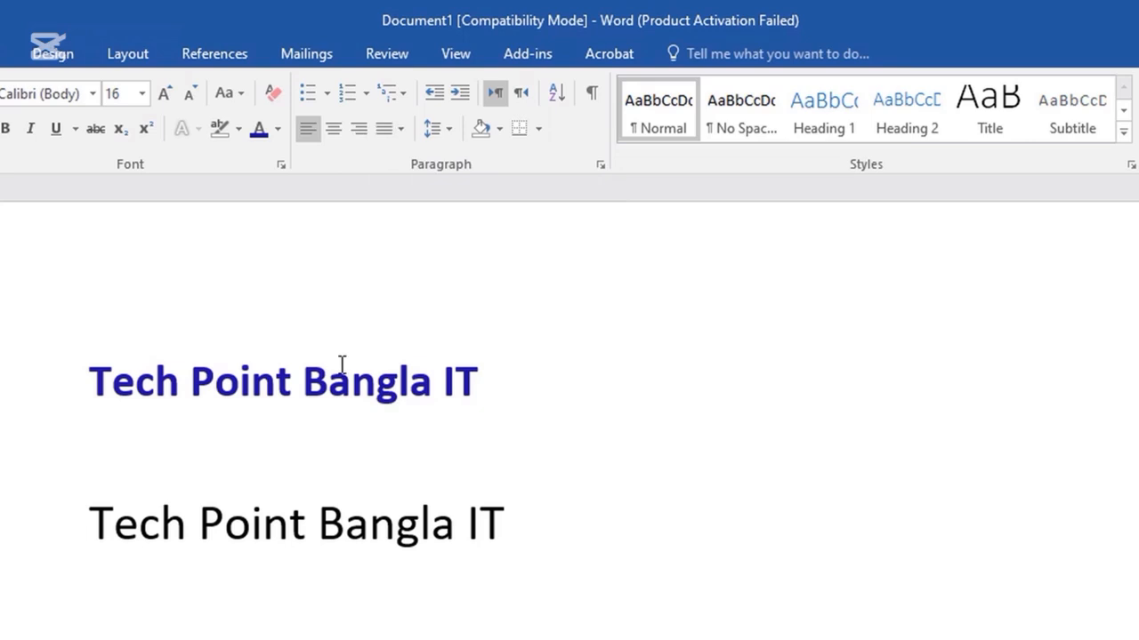
drag(523, 373, 83, 373)
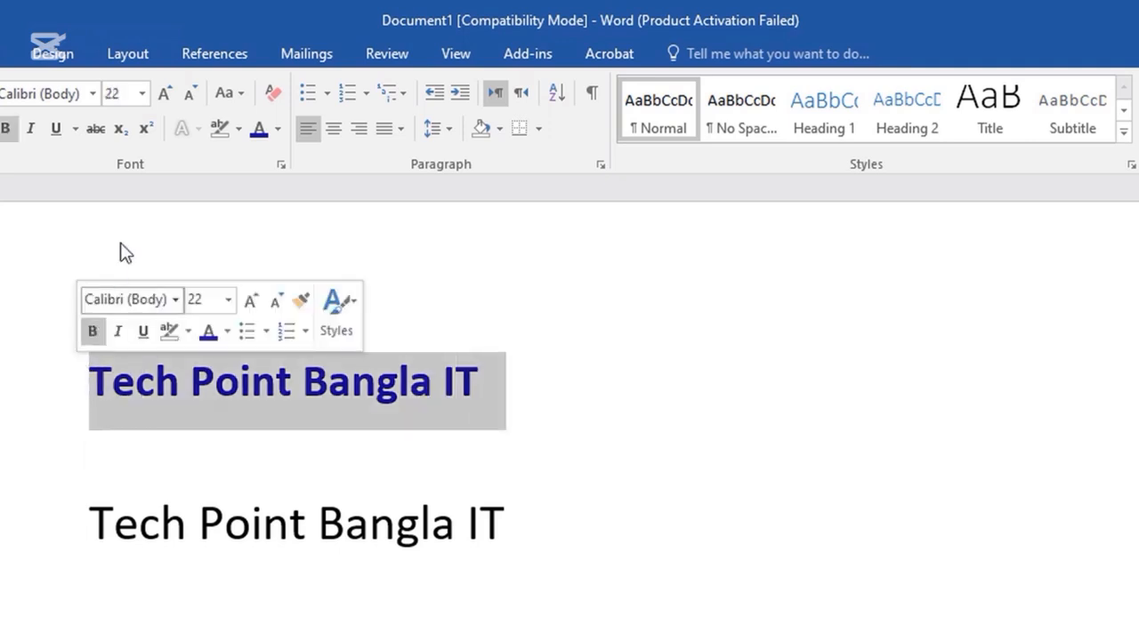
click(336, 130)
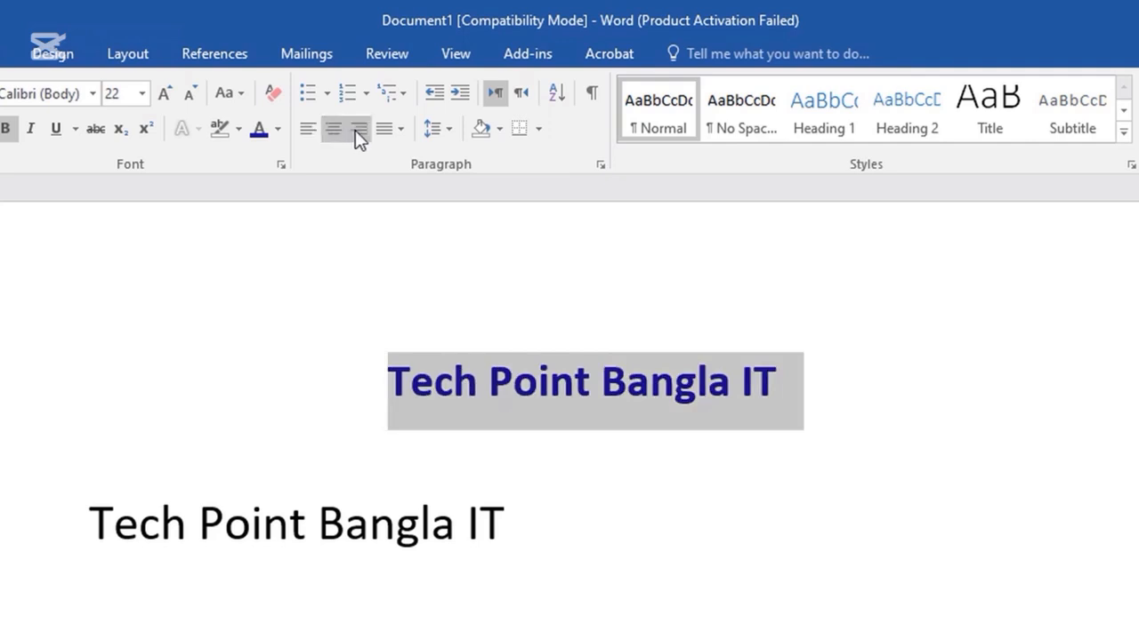
click(363, 130)
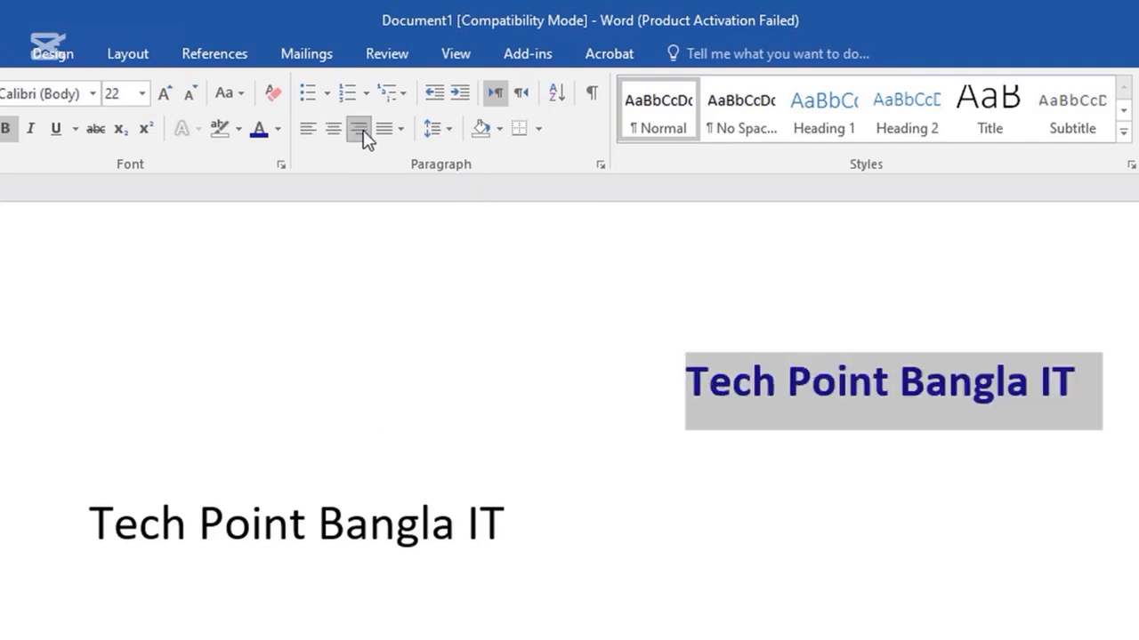
click(308, 134)
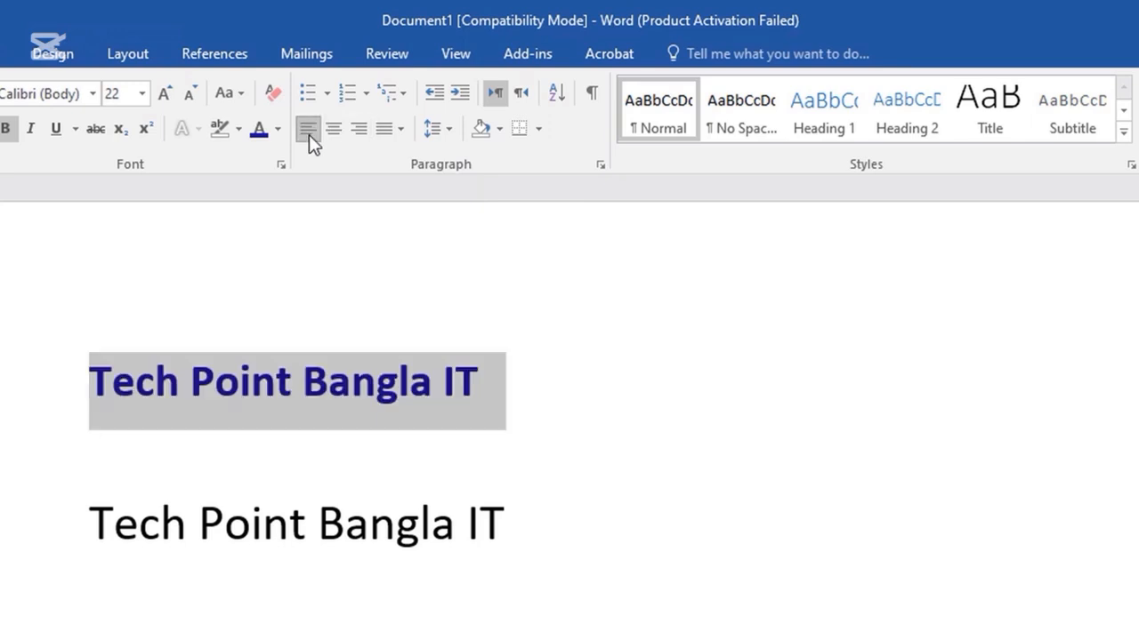
click(357, 131)
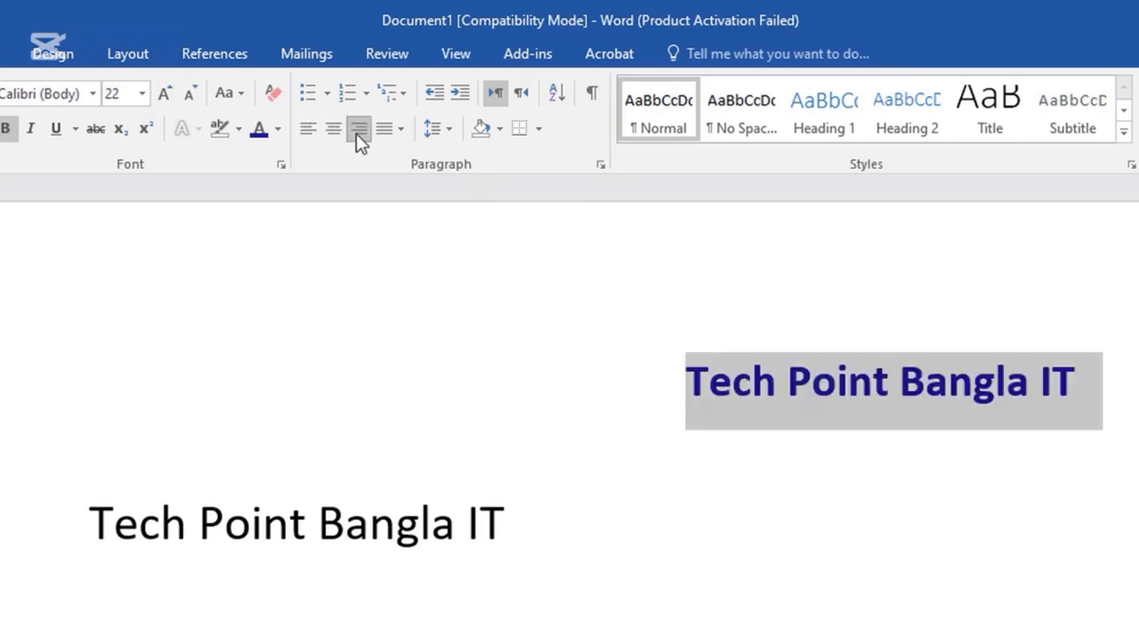
click(335, 133)
click(311, 134)
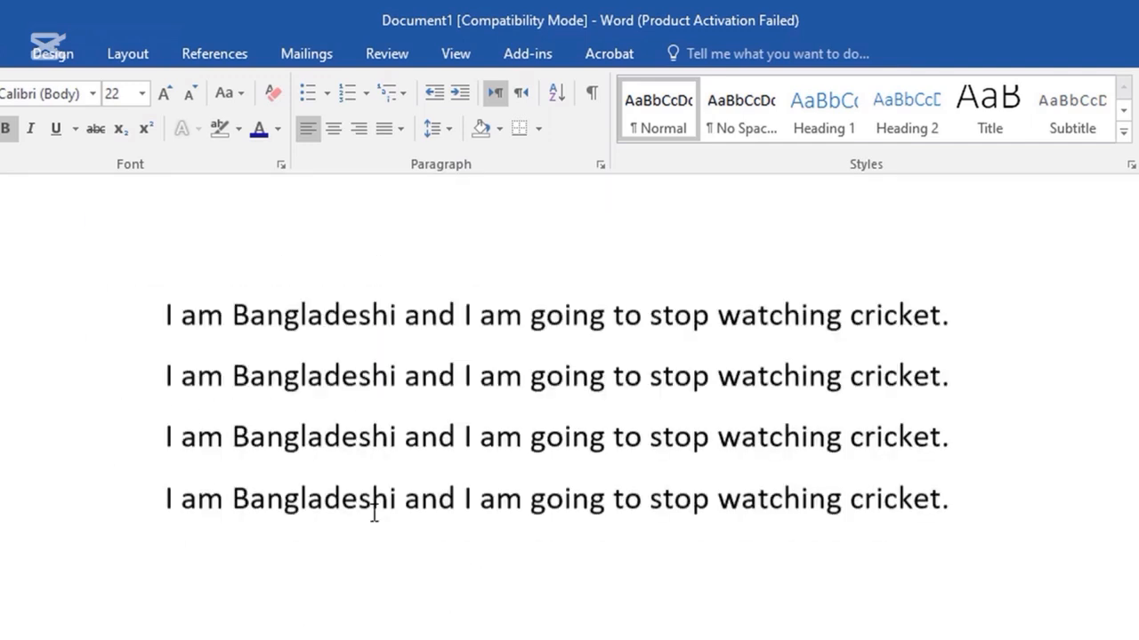
scroll(370, 510, down, 5)
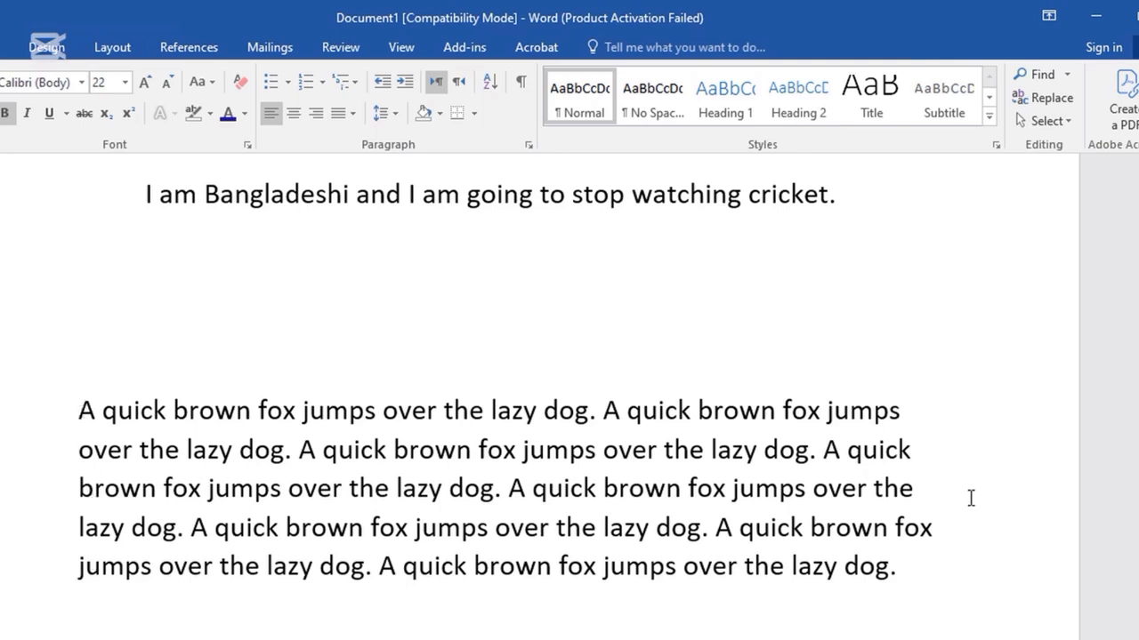
Justify the quick brown fox paragraph to both margins.
drag(860, 575, 76, 416)
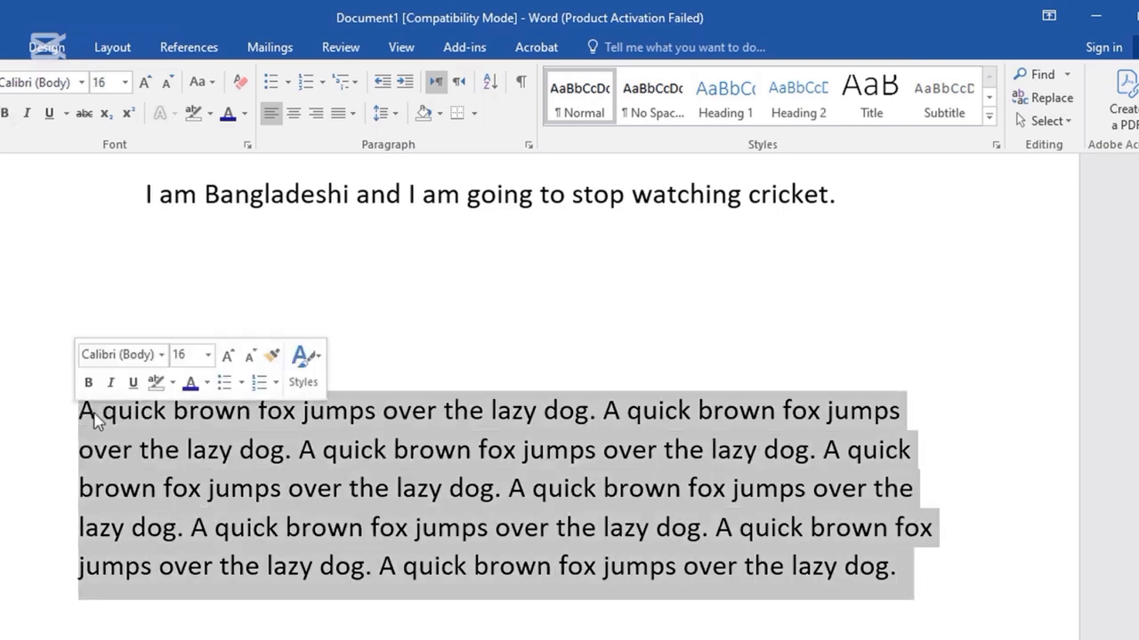
click(337, 115)
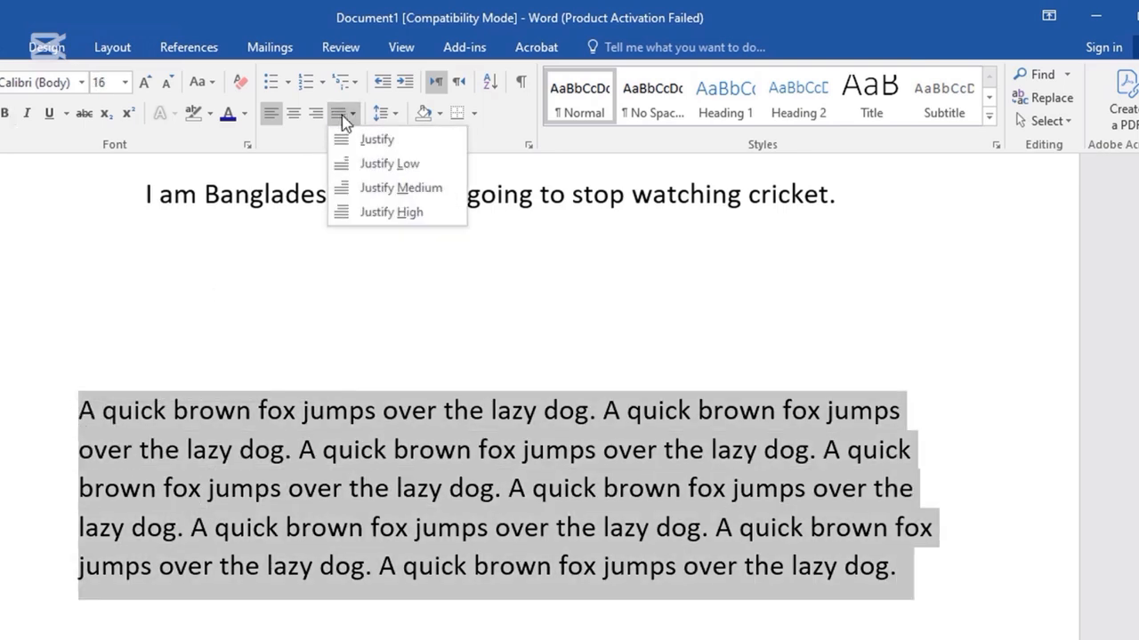
click(363, 139)
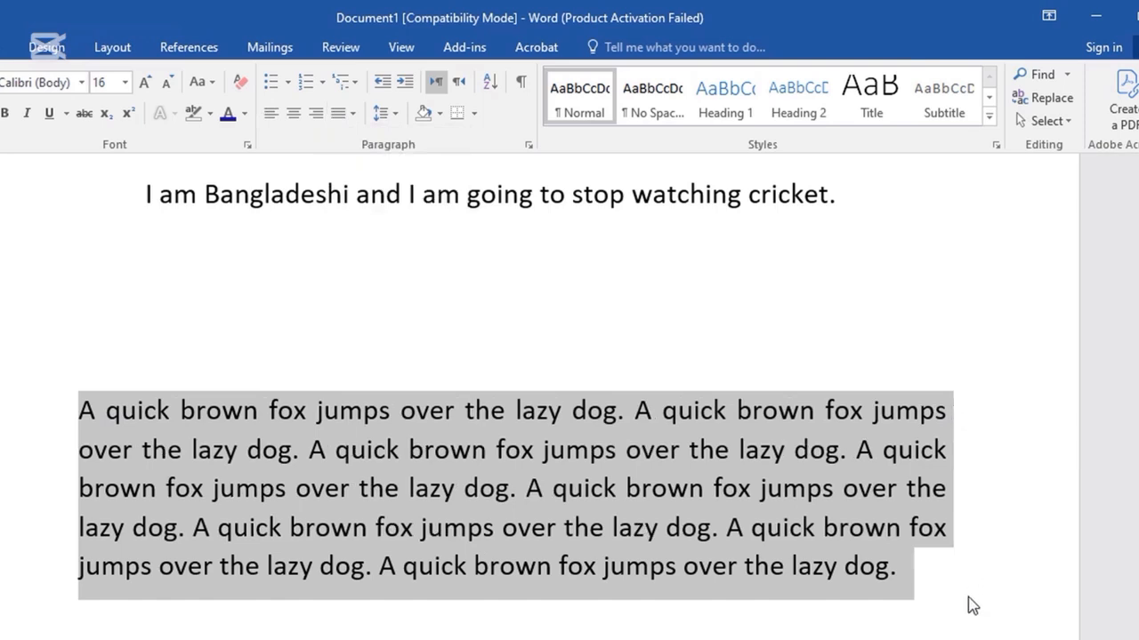
click(923, 587)
drag(918, 576, 98, 428)
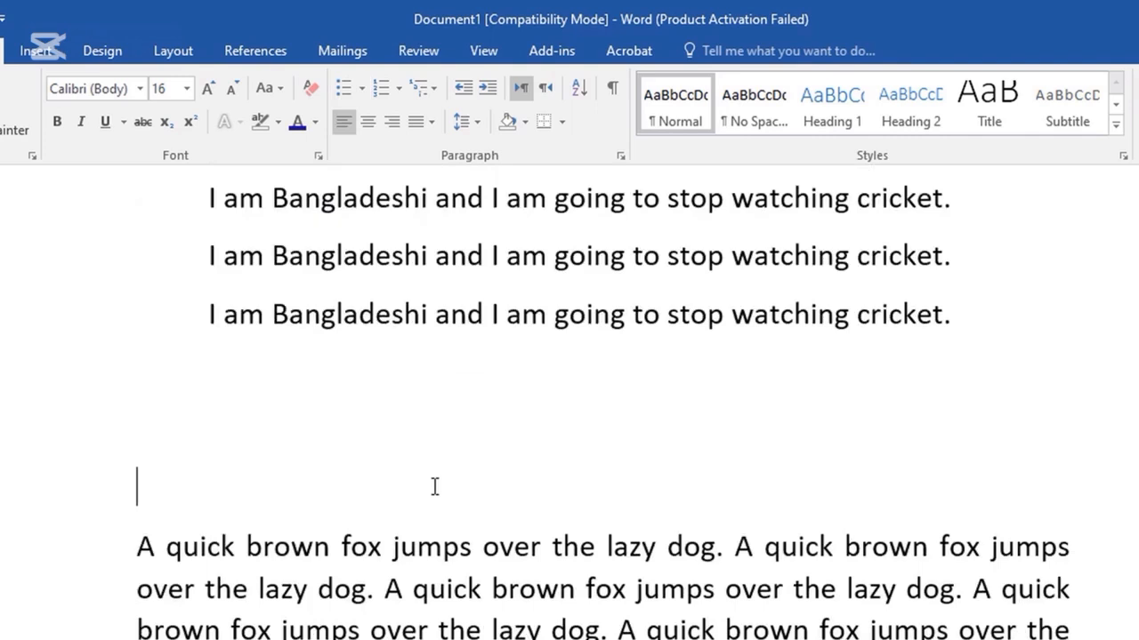
Select the whole fox paragraph and bring up the Bullets gallery.
scroll(432, 485, up, 2)
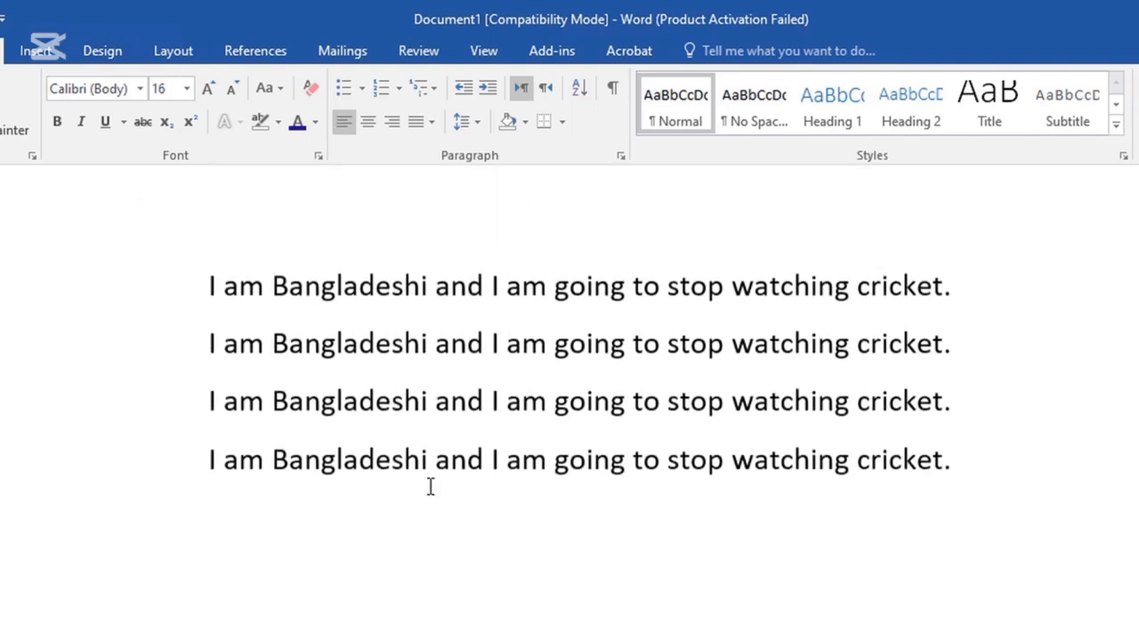
scroll(429, 485, down, 3)
drag(138, 441, 1028, 605)
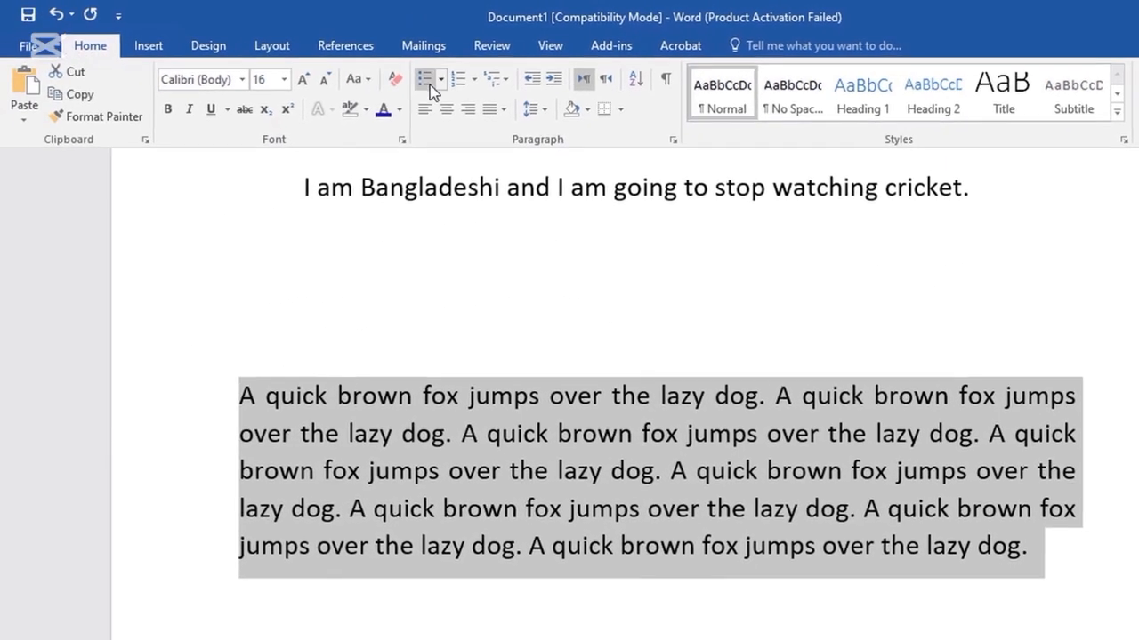
click(427, 81)
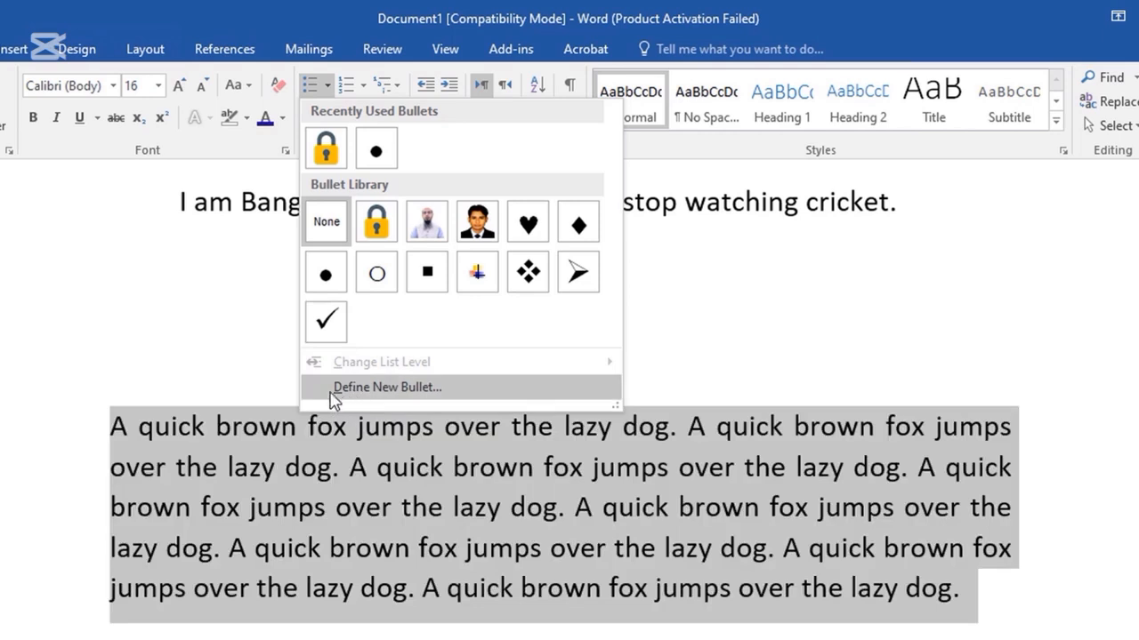
Give the fox paragraph a custom club (♣) bullet from the Symbol font, code 167.
click(382, 391)
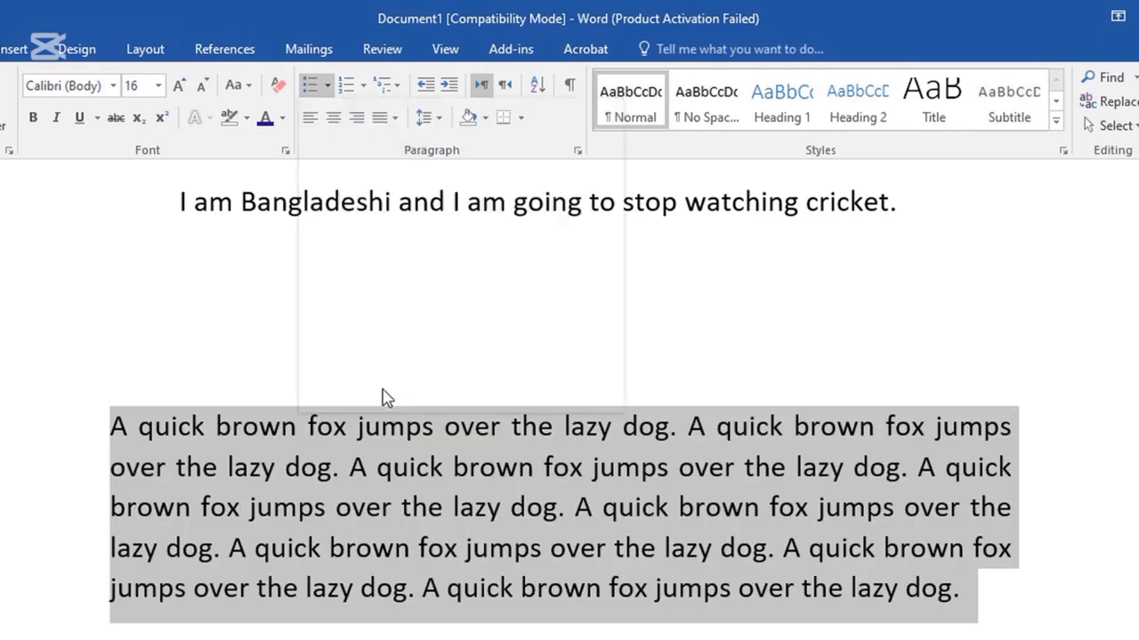
click(498, 251)
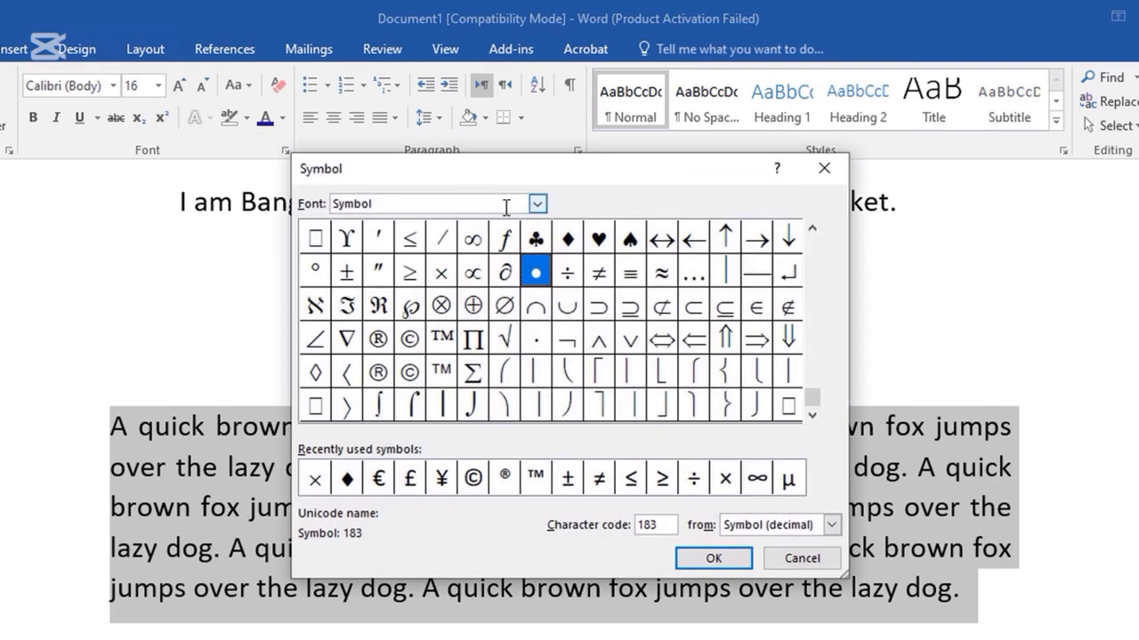
drag(812, 394, 817, 278)
click(811, 418)
click(812, 418)
click(811, 418)
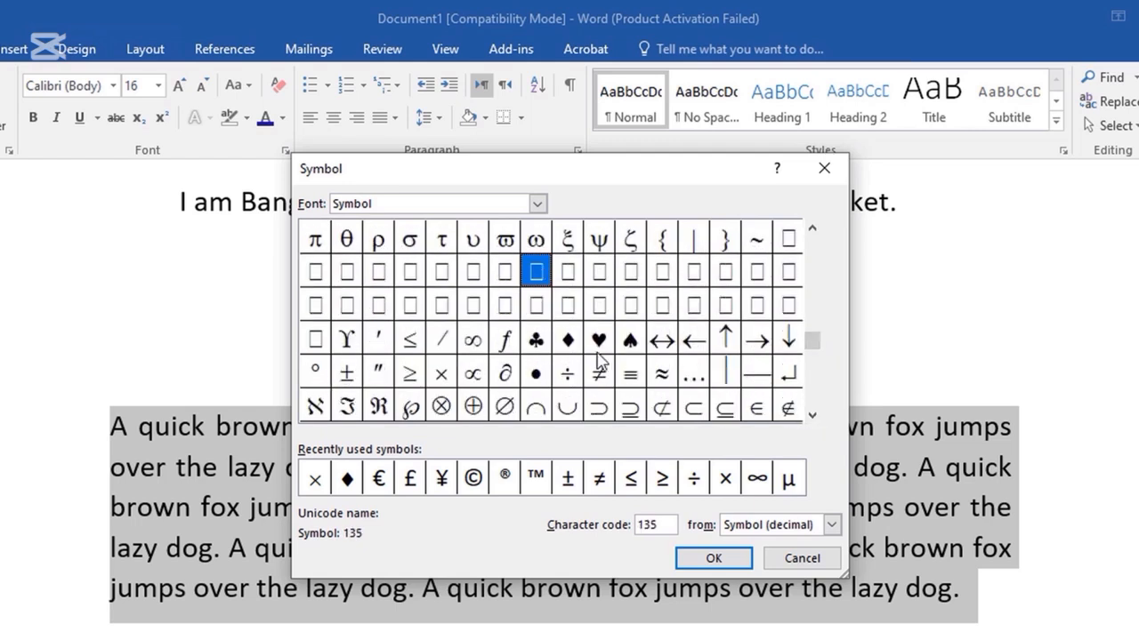
click(536, 342)
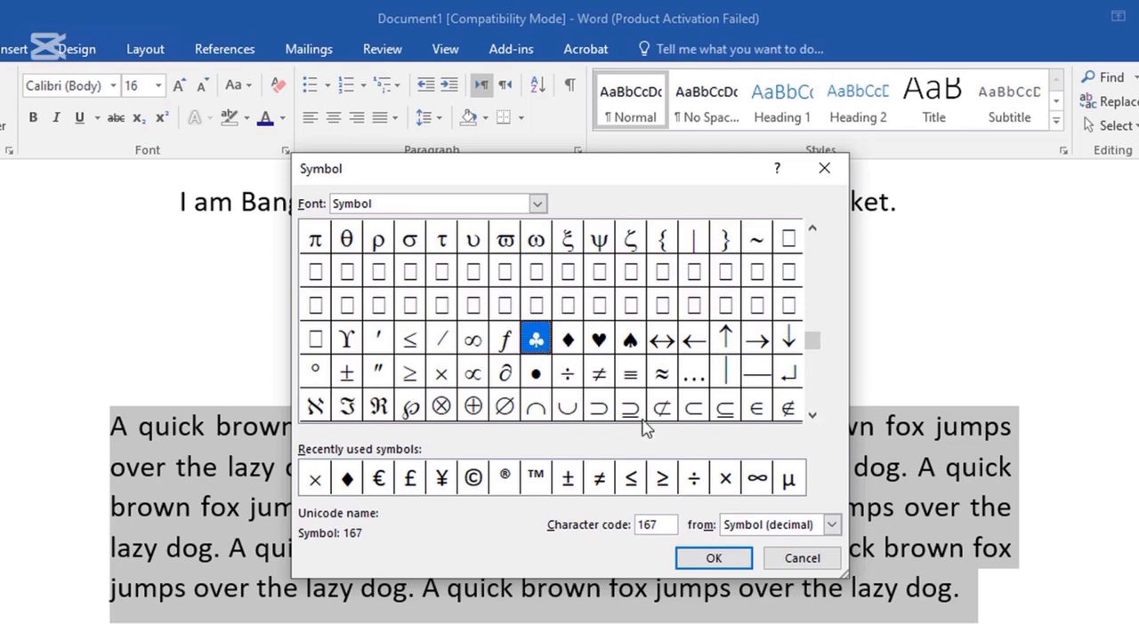
click(731, 561)
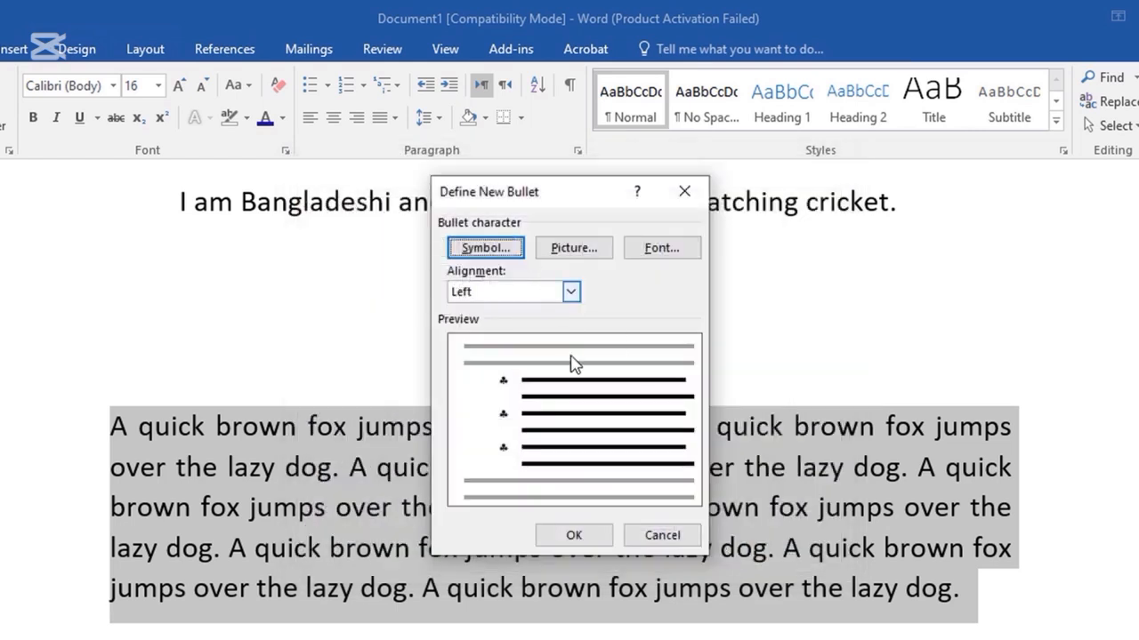
click(572, 535)
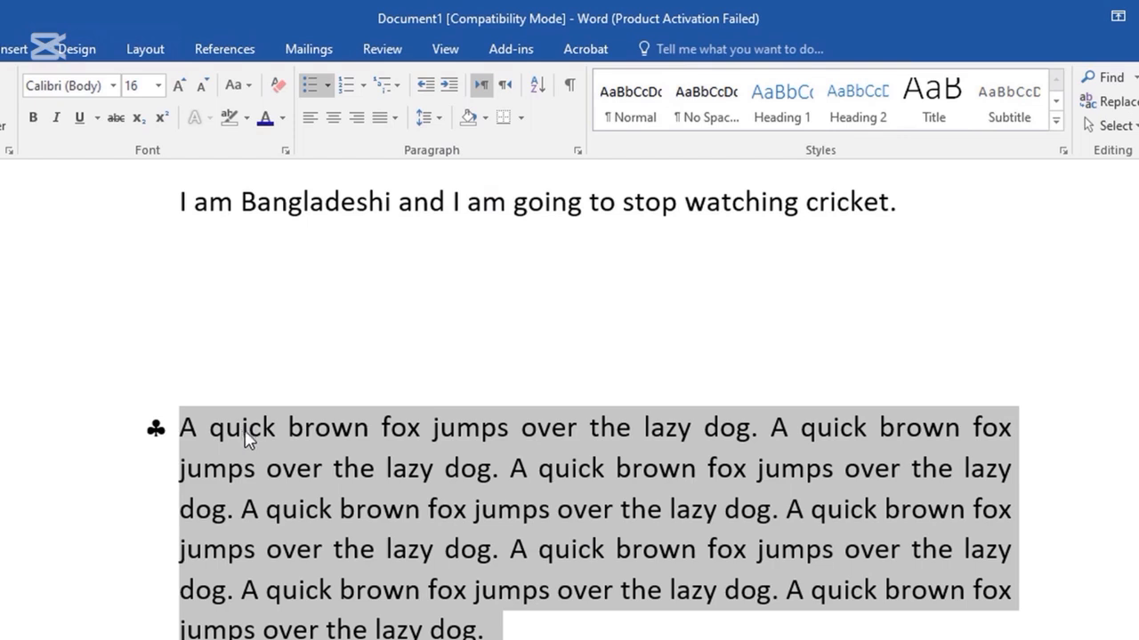
Replace the fox paragraph's bullet with the pexels-pixabay-414660 picture from Downloads.
click(328, 84)
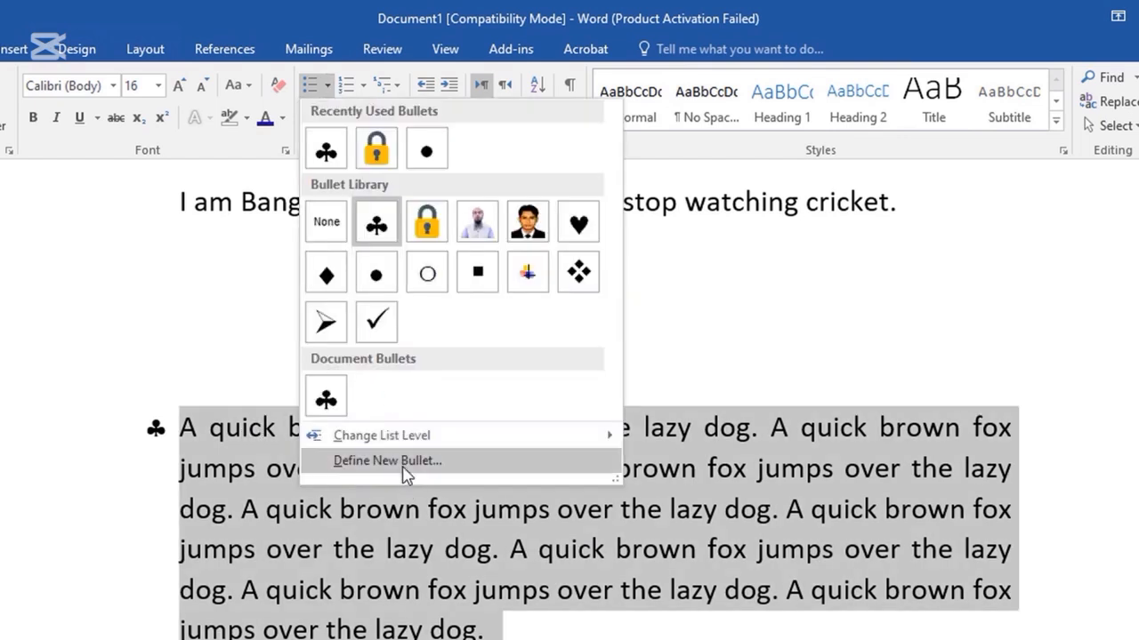
click(374, 462)
click(574, 249)
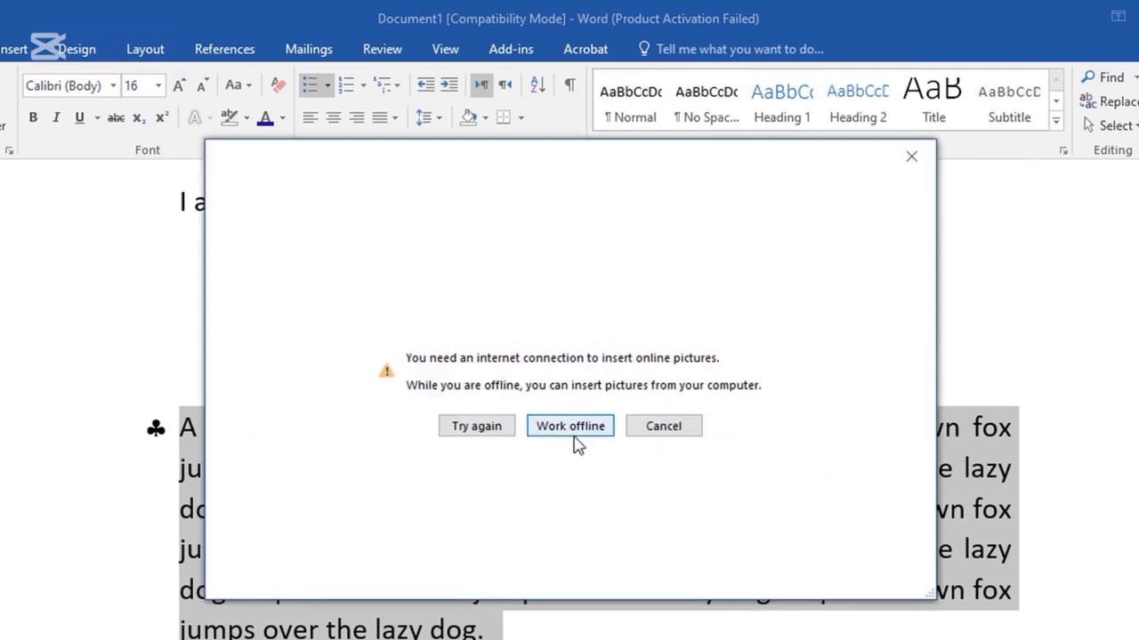
click(569, 428)
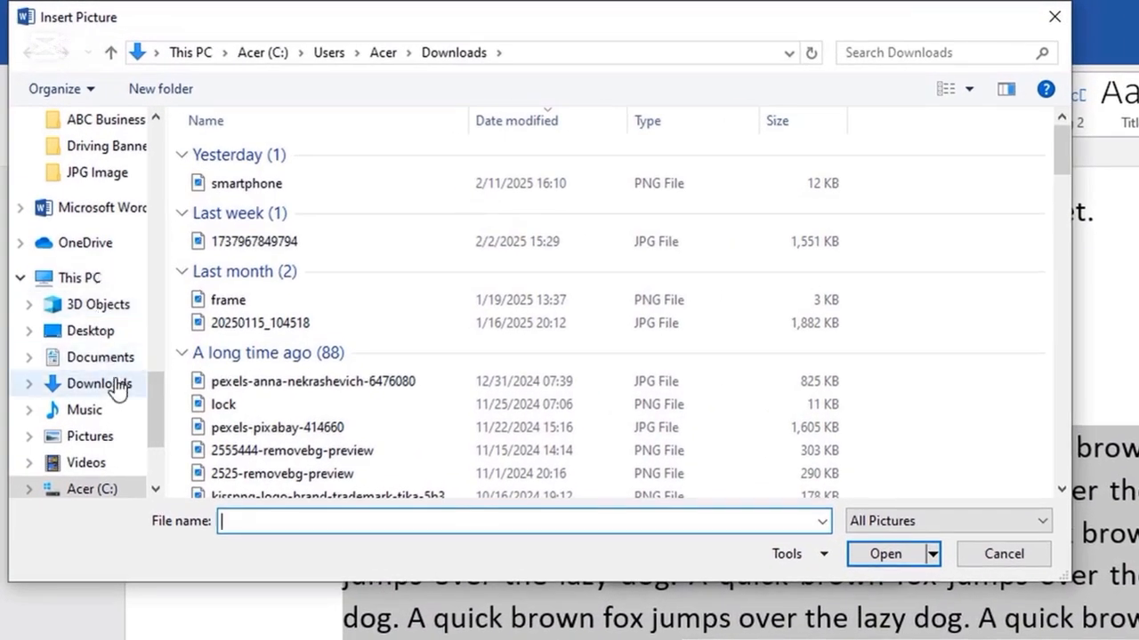
click(116, 386)
scroll(356, 338, down, 5)
scroll(400, 317, up, 8)
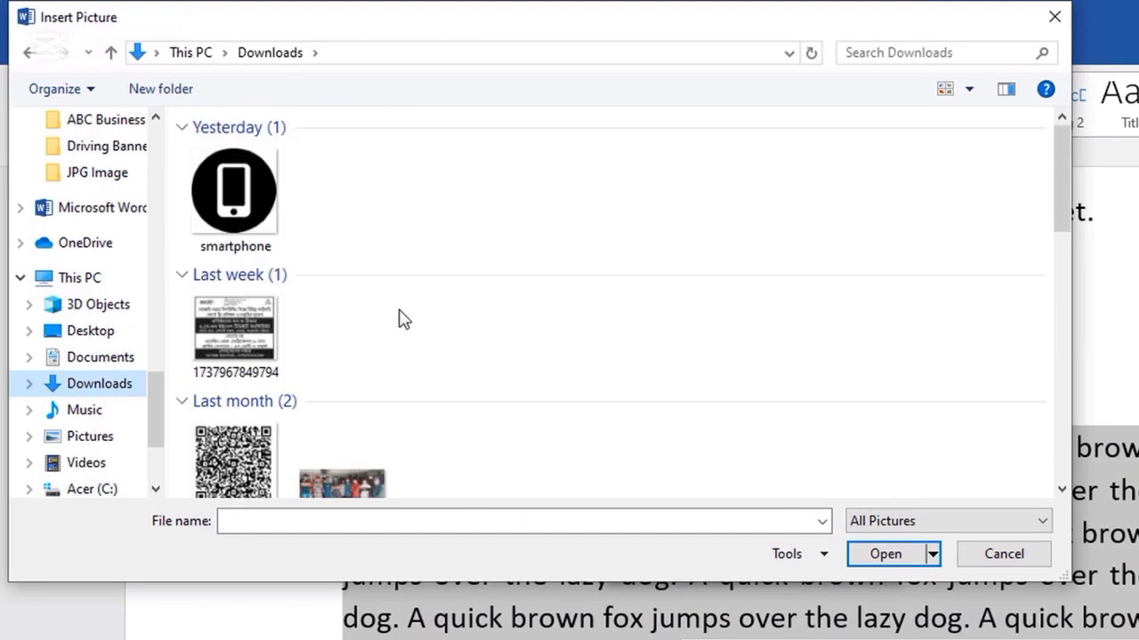
scroll(402, 323, down, 3)
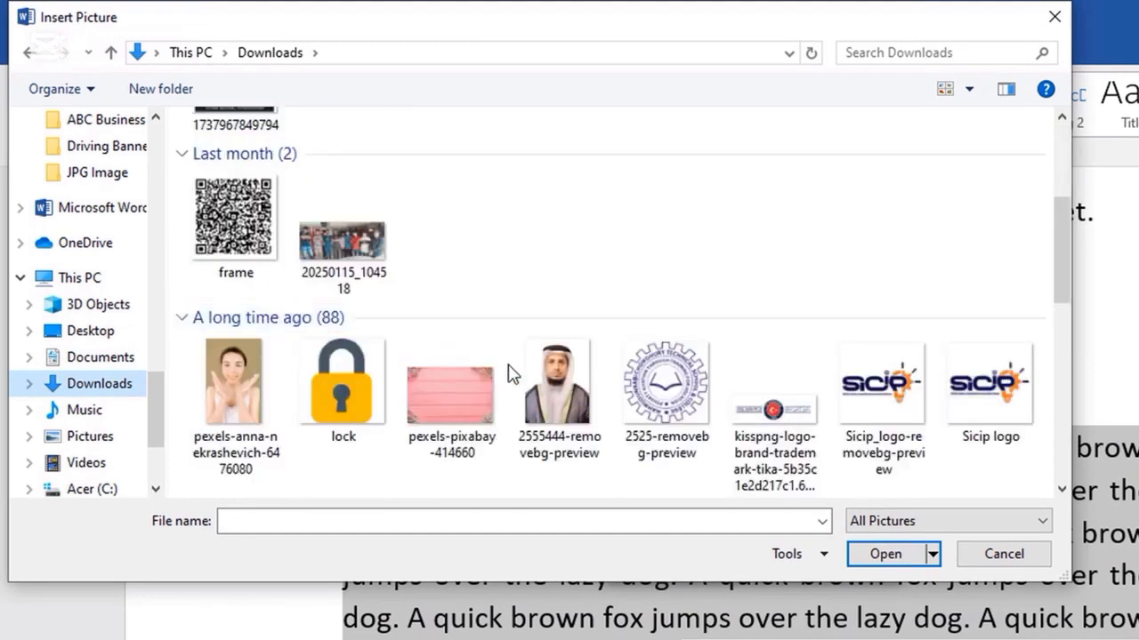
click(457, 402)
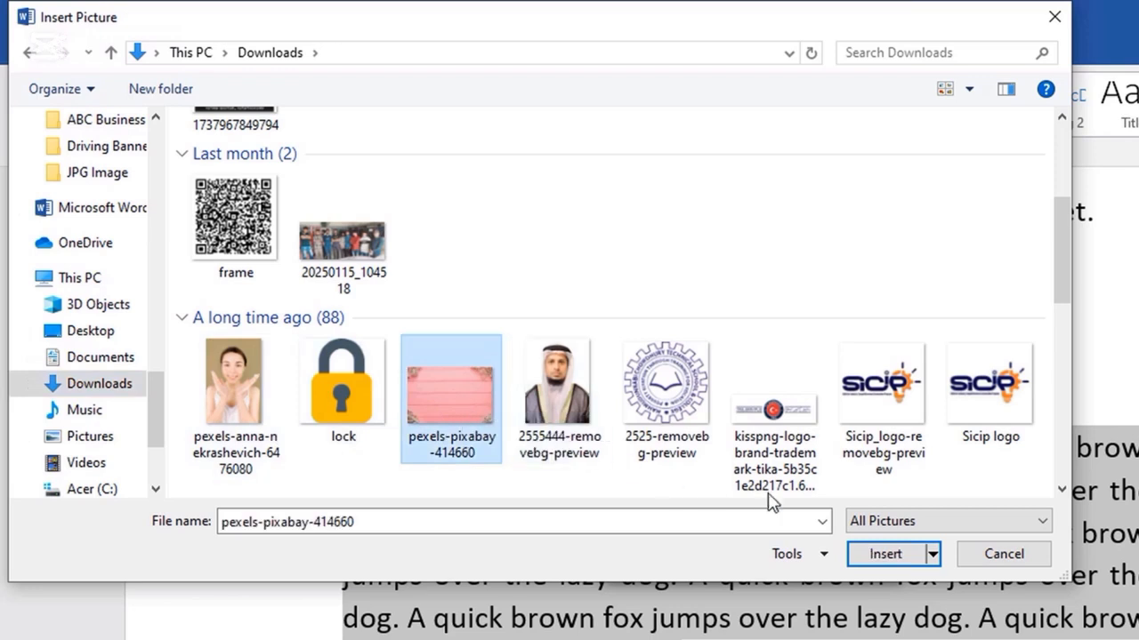
click(882, 553)
click(755, 560)
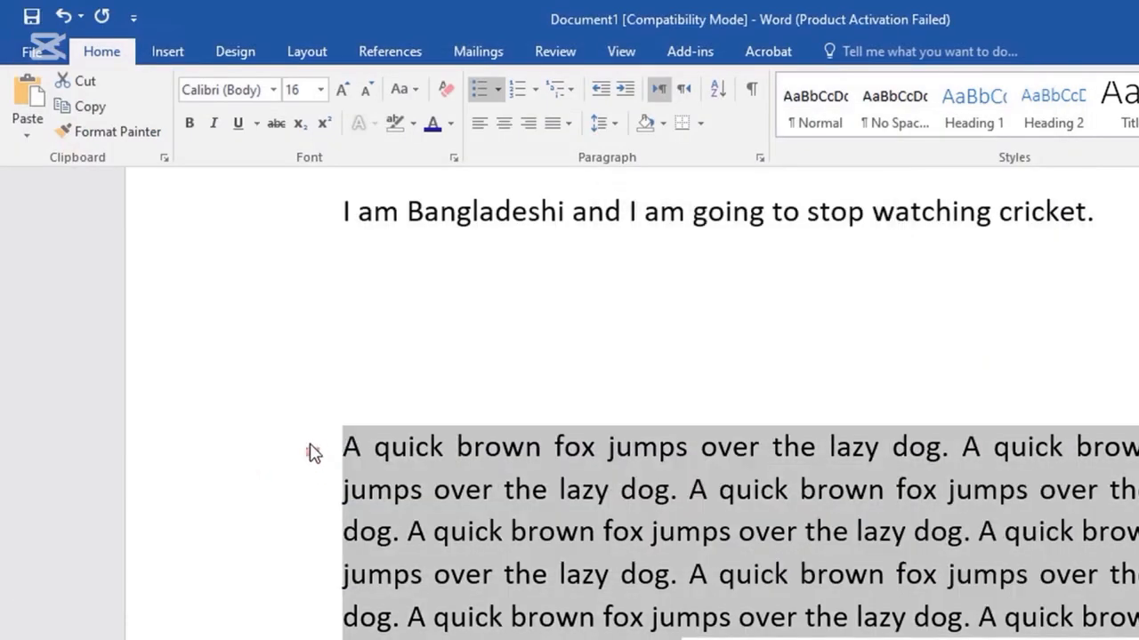
Switch the fox paragraph to the arrowhead bullet from the bullet library.
scroll(441, 450, up, 3)
scroll(441, 449, up, 3)
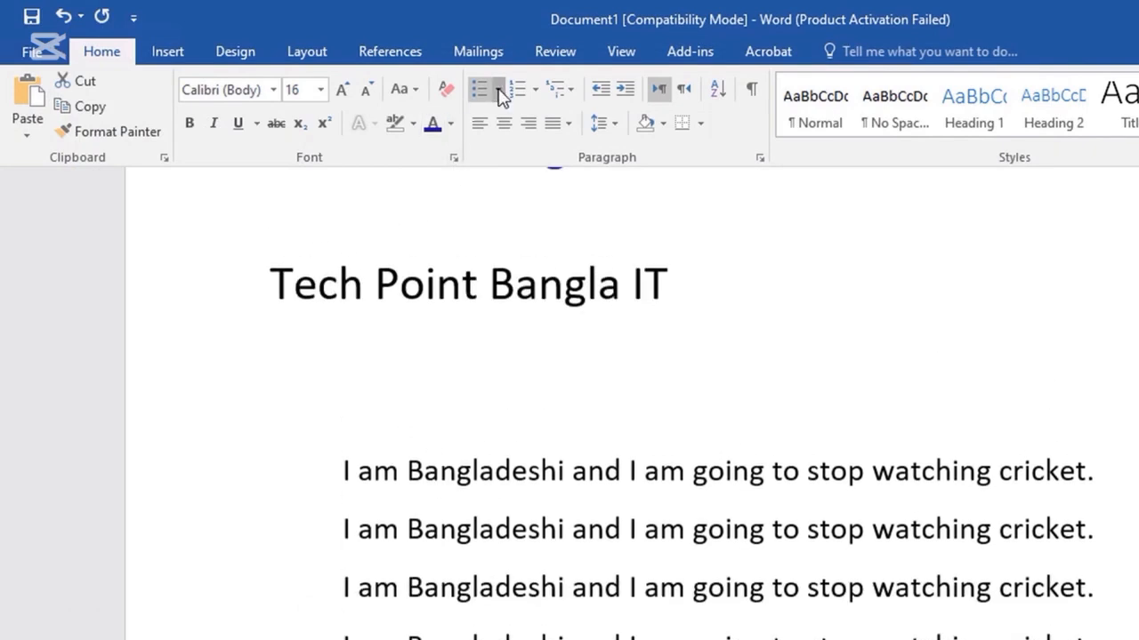
click(500, 90)
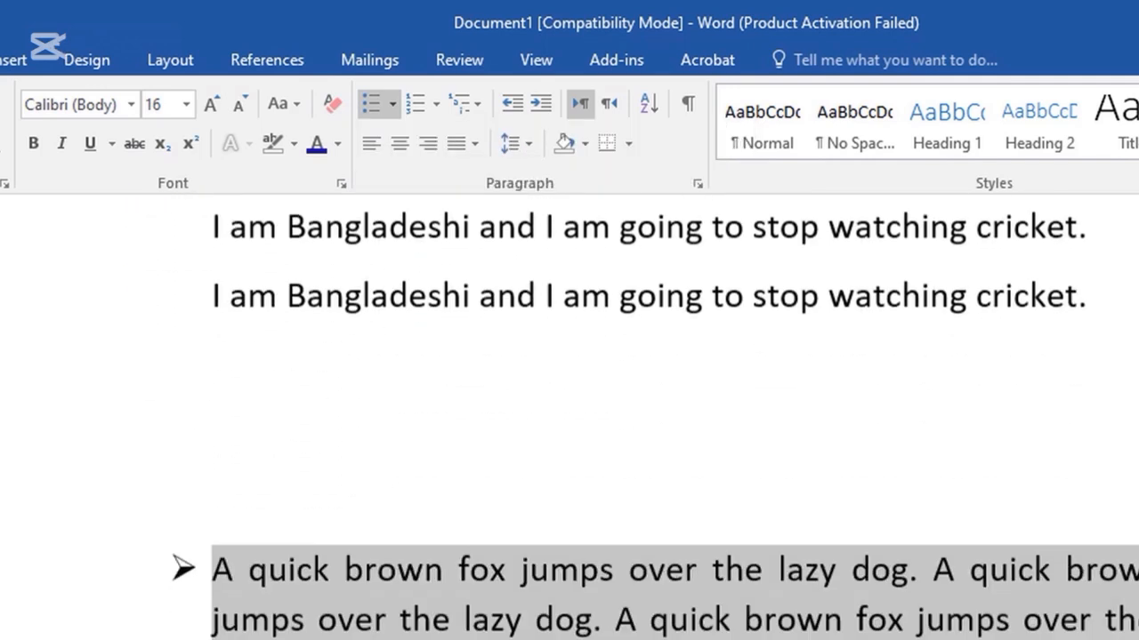
scroll(299, 610, down, 1)
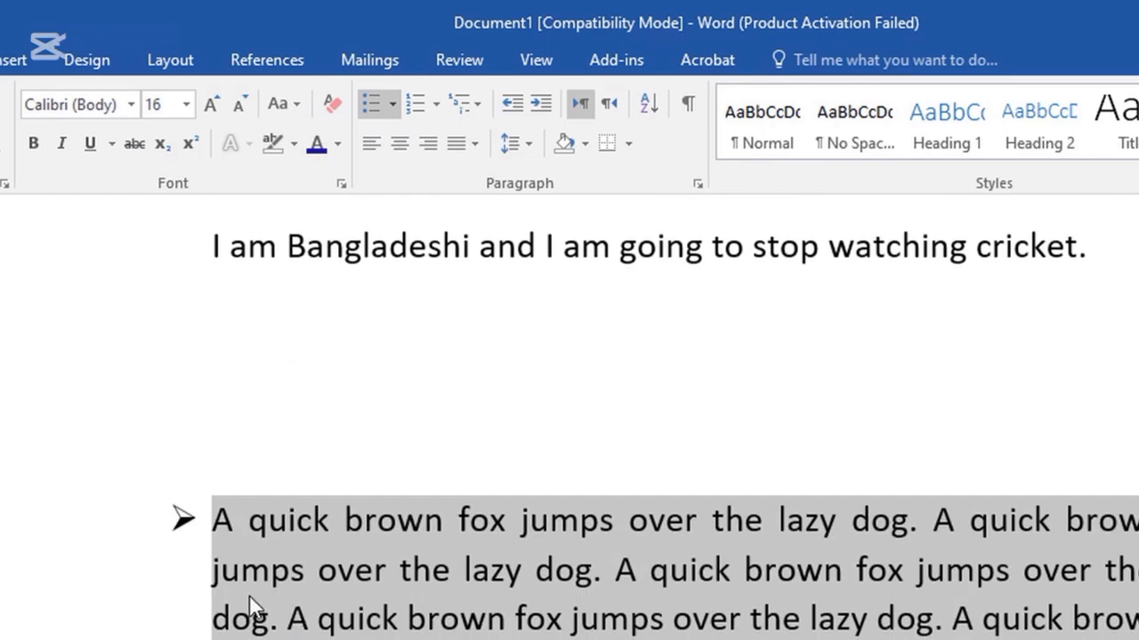
scroll(504, 599, up, 3)
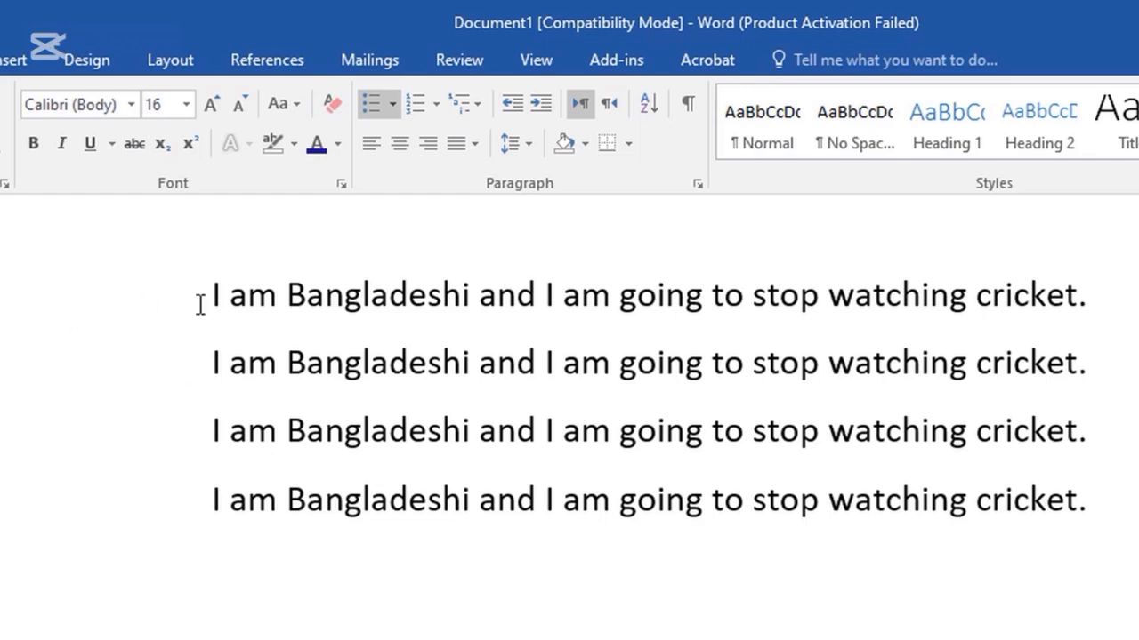
Apply arrowhead bullets to the four 'I am Bangladeshi' lines.
drag(214, 295, 1100, 487)
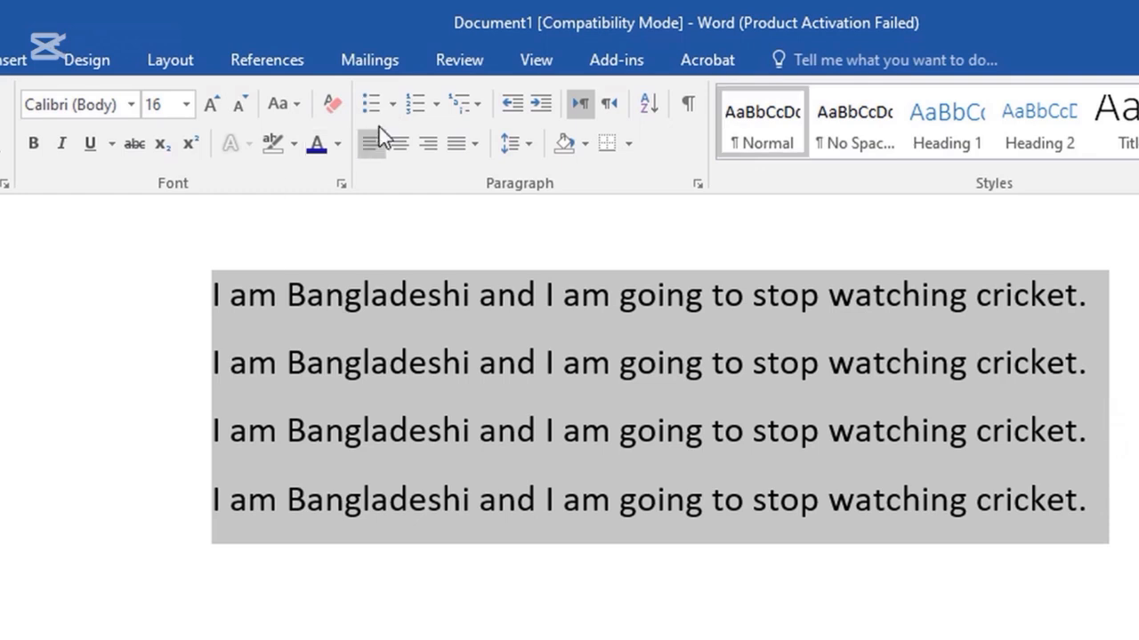
click(395, 106)
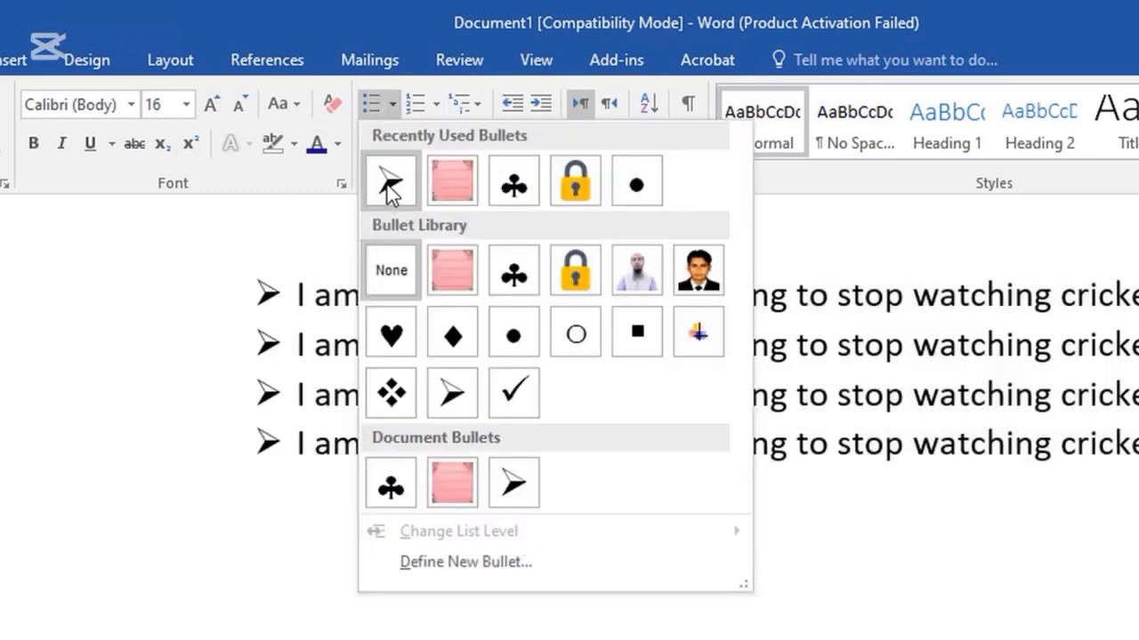
click(389, 183)
scroll(374, 381, up, 3)
scroll(358, 366, down, 6)
drag(474, 633, 169, 444)
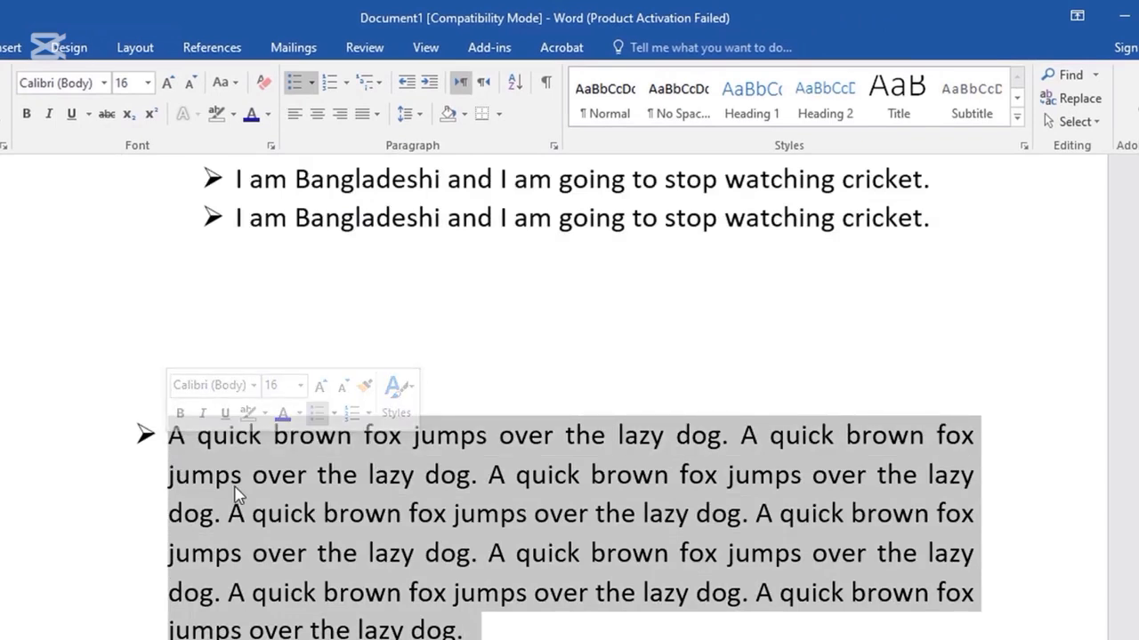
scroll(238, 489, up, 1)
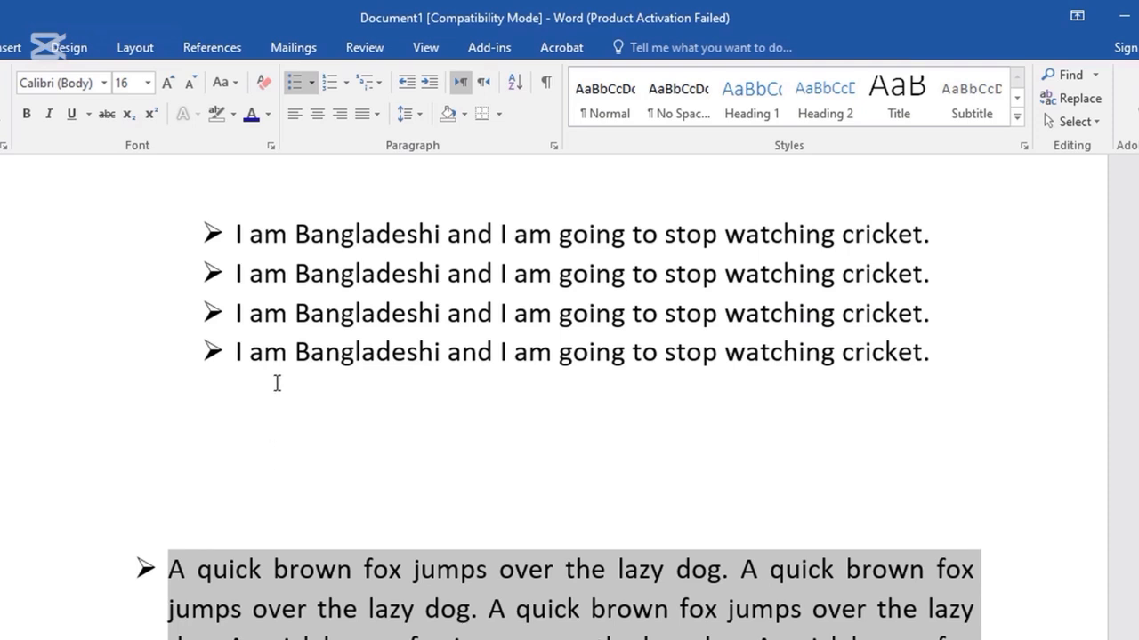
scroll(284, 406, down, 1)
scroll(284, 409, up, 1)
scroll(318, 512, down, 5)
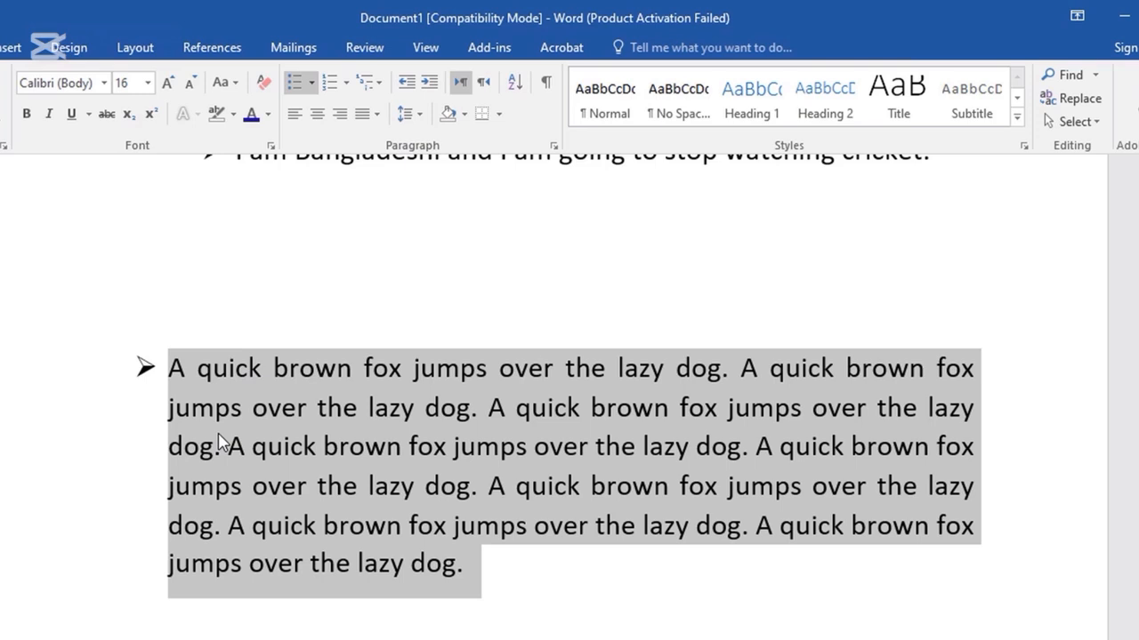
key(Delete)
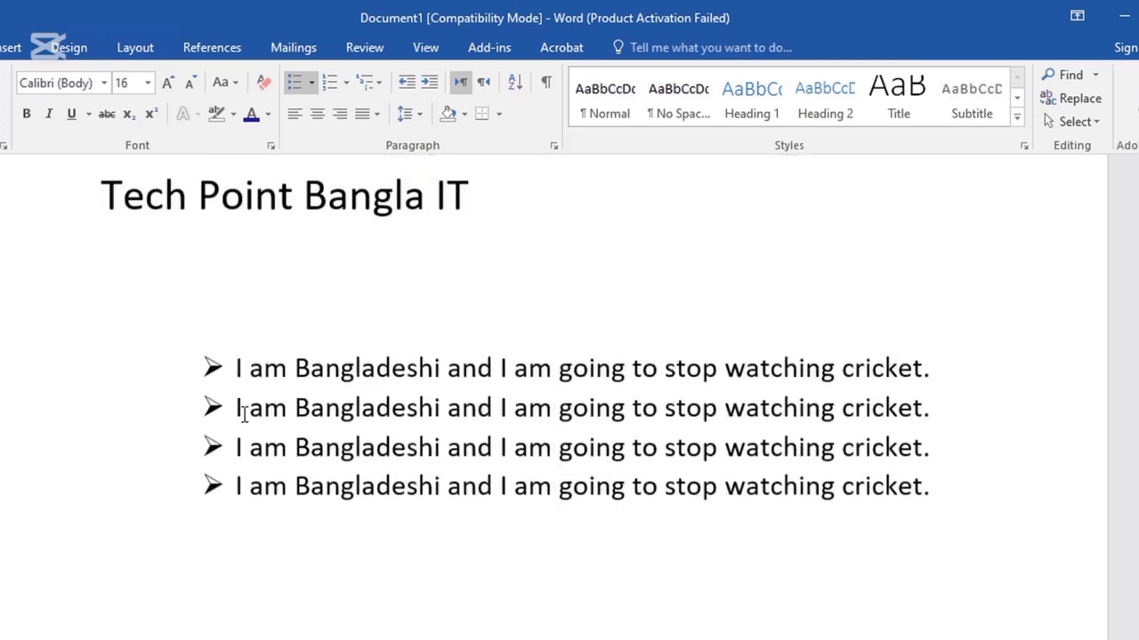
drag(847, 473, 233, 372)
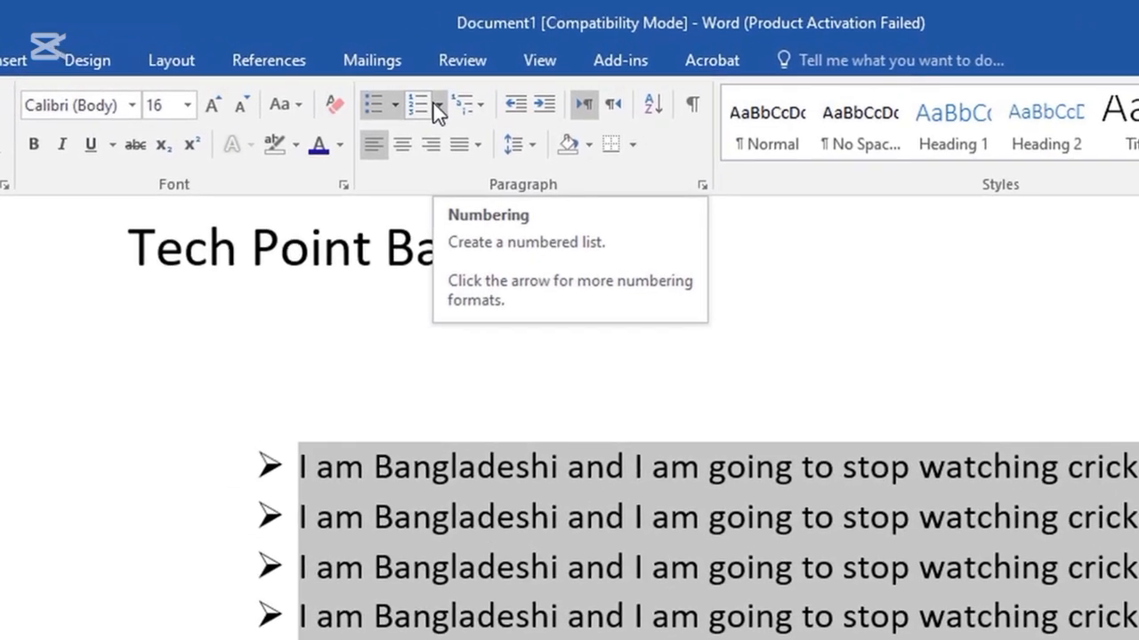
click(438, 108)
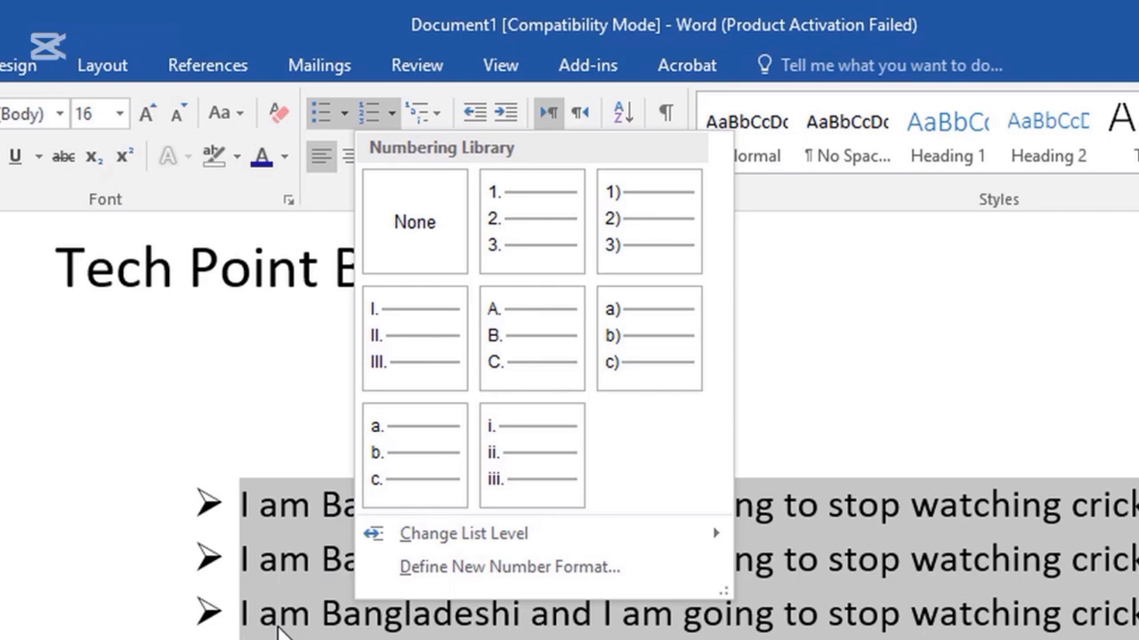
click(273, 628)
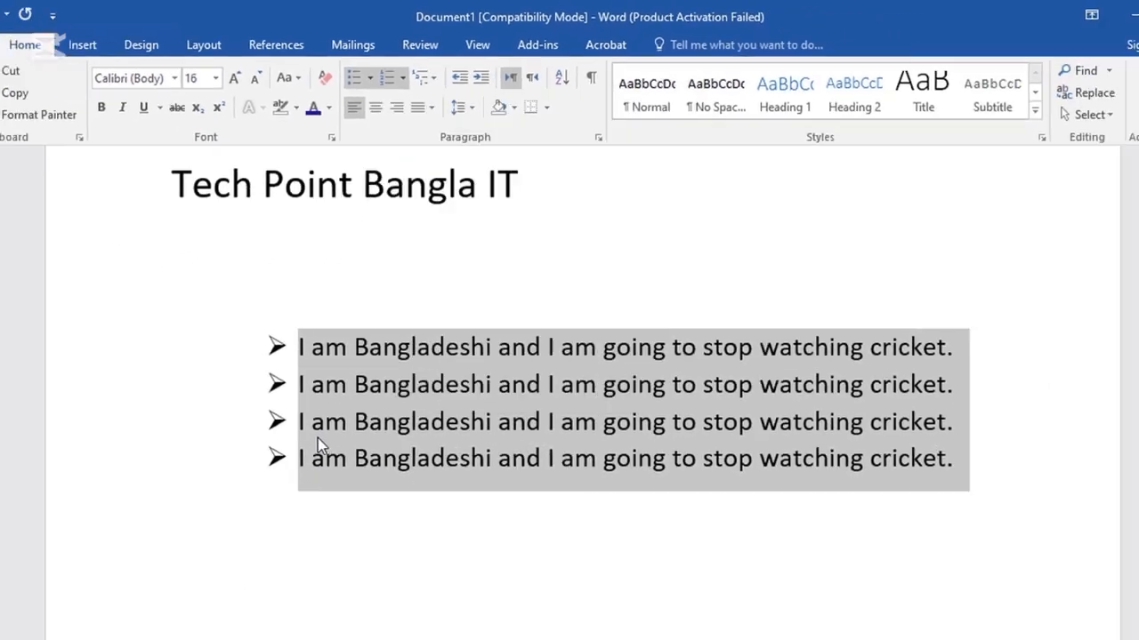
click(973, 468)
drag(973, 468, 295, 342)
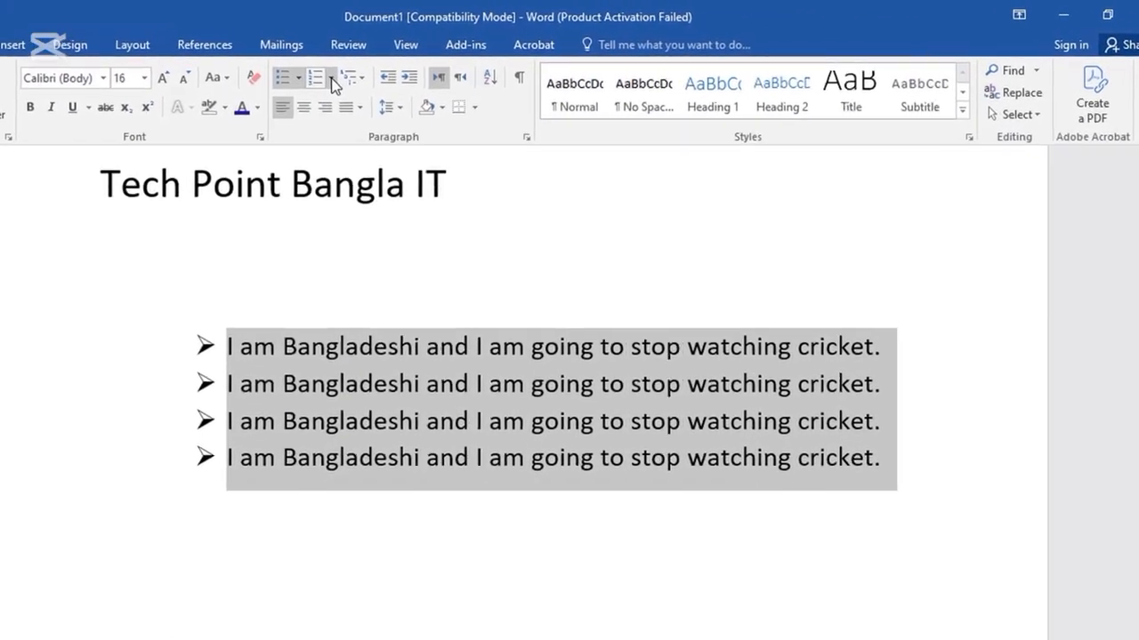
click(400, 70)
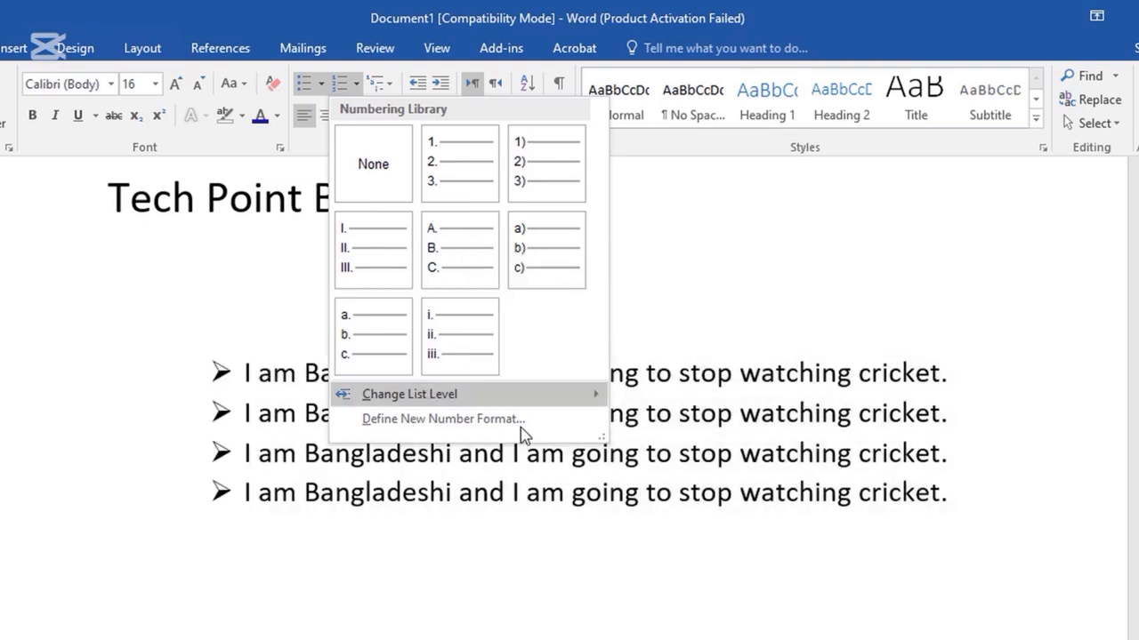
click(275, 587)
click(288, 579)
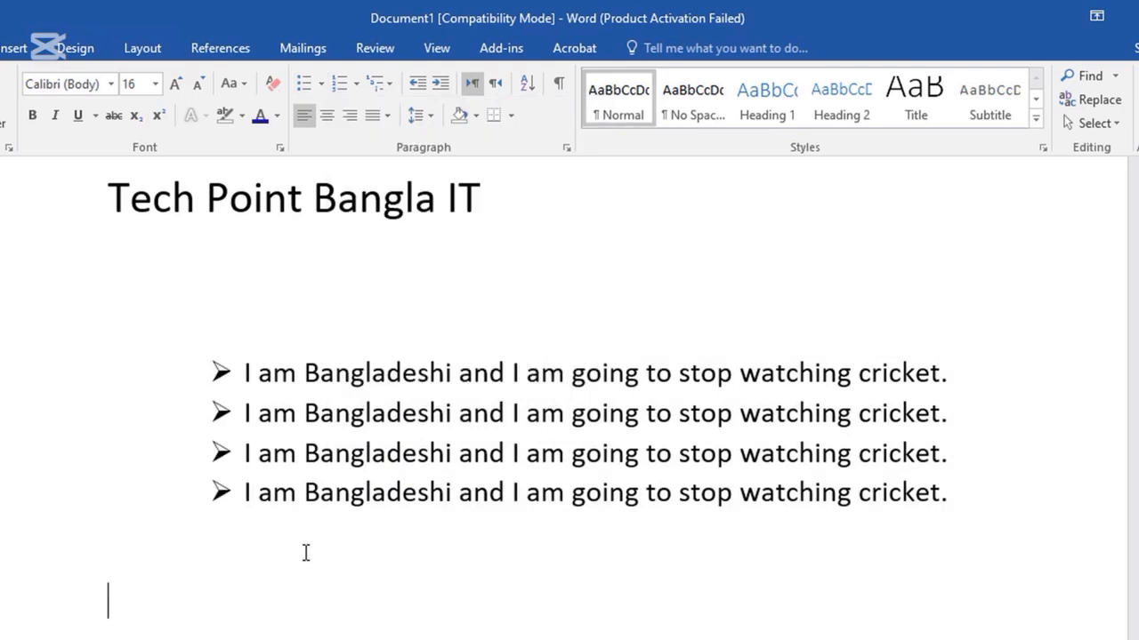
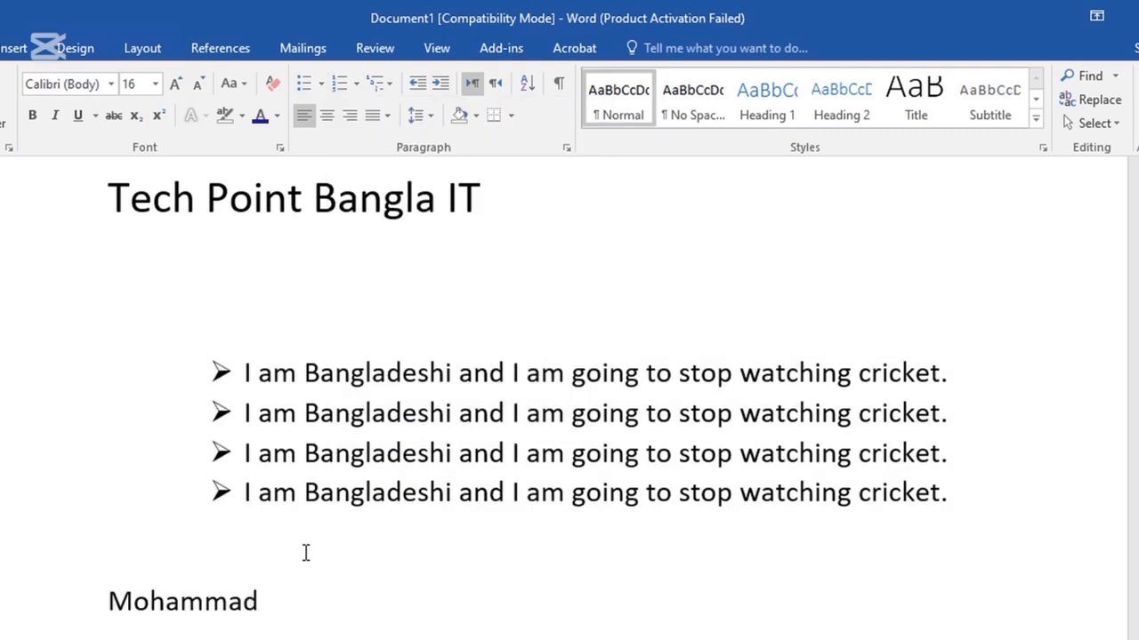
key(Return)
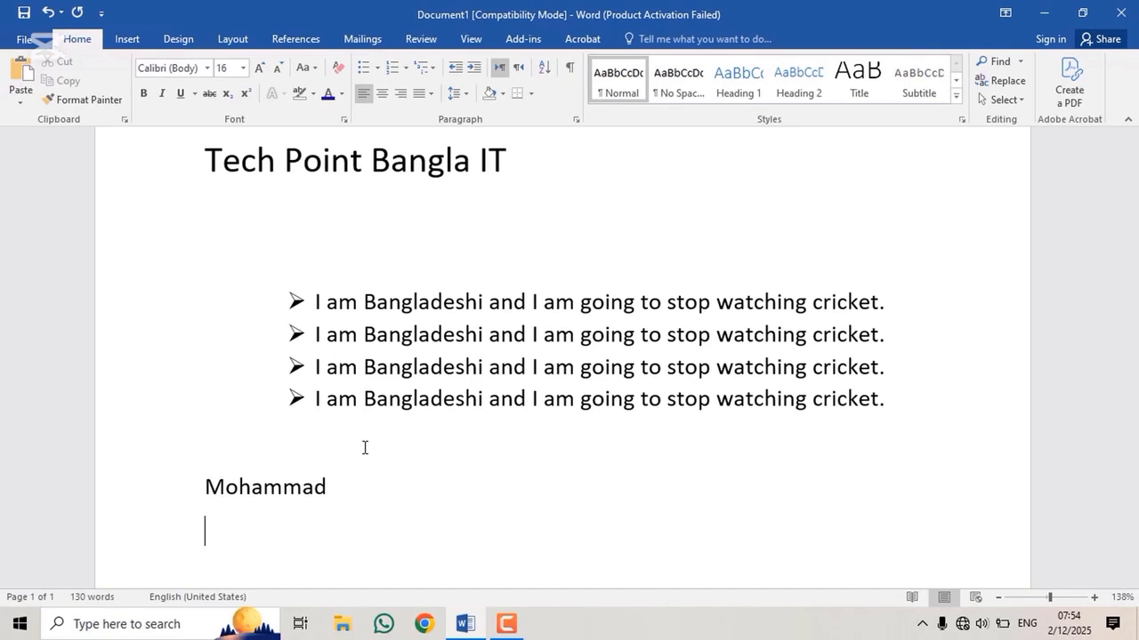
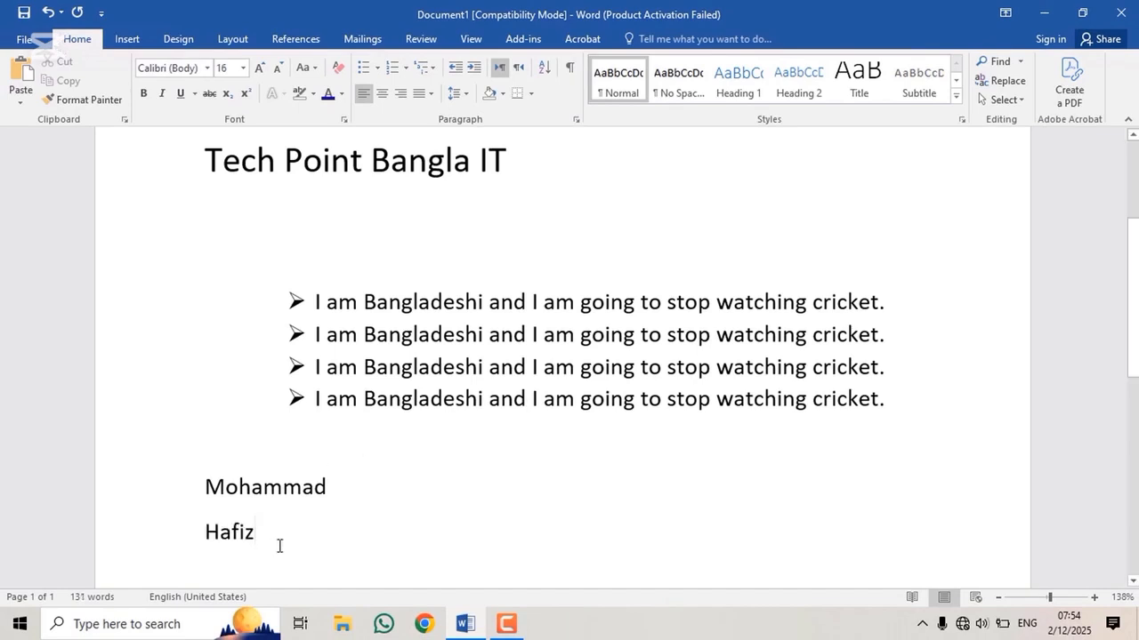
drag(241, 521, 204, 494)
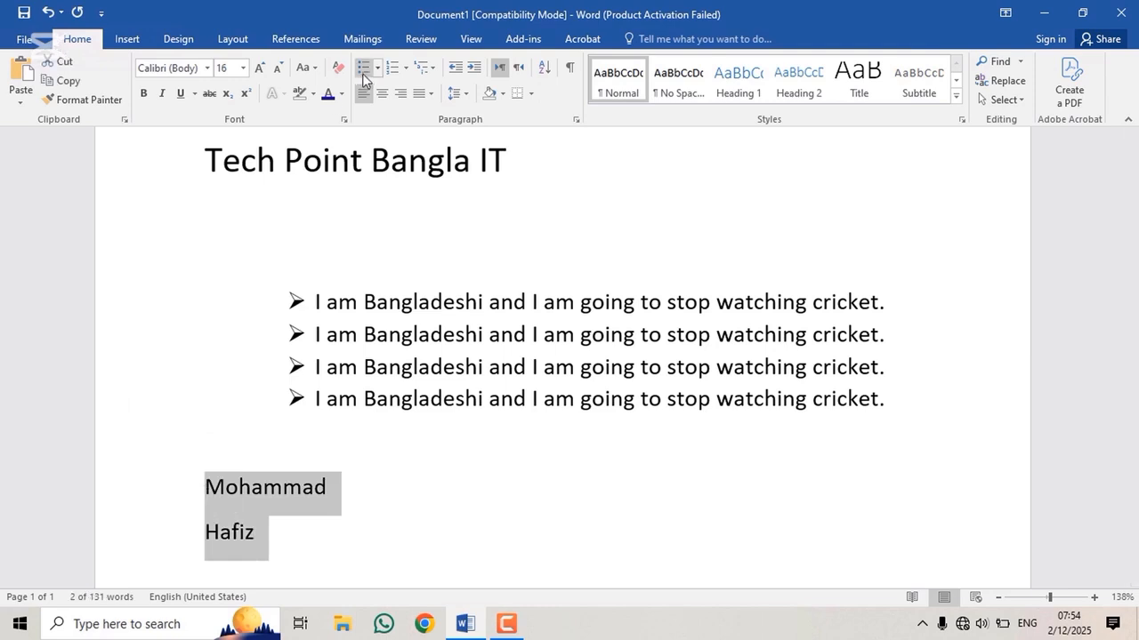
click(392, 67)
click(325, 519)
scroll(325, 519, down, 3)
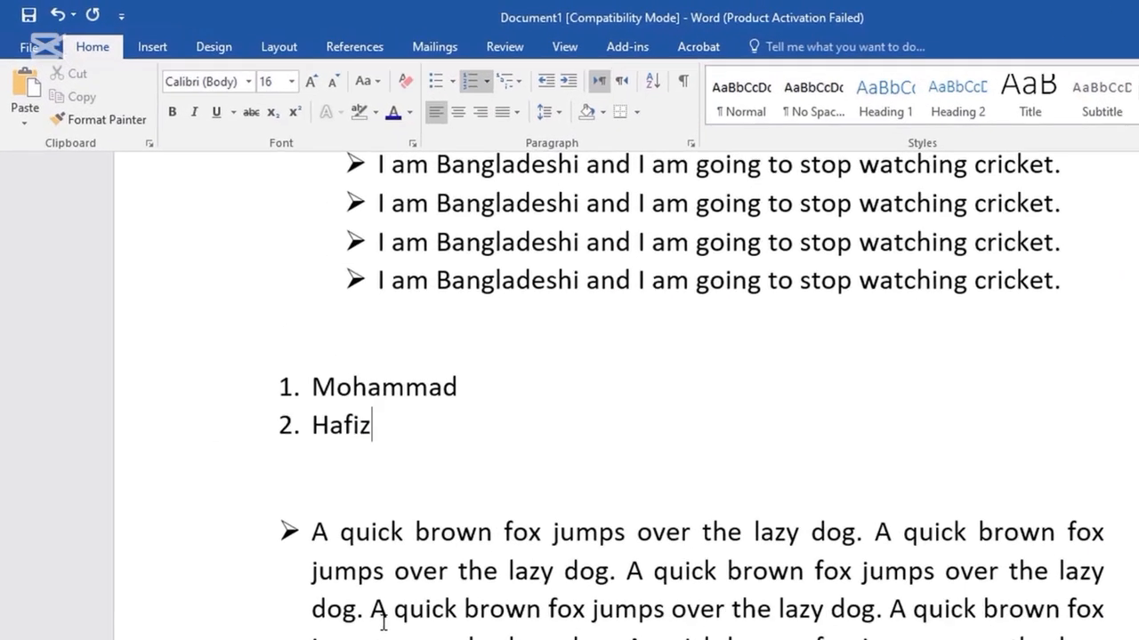
key(Return)
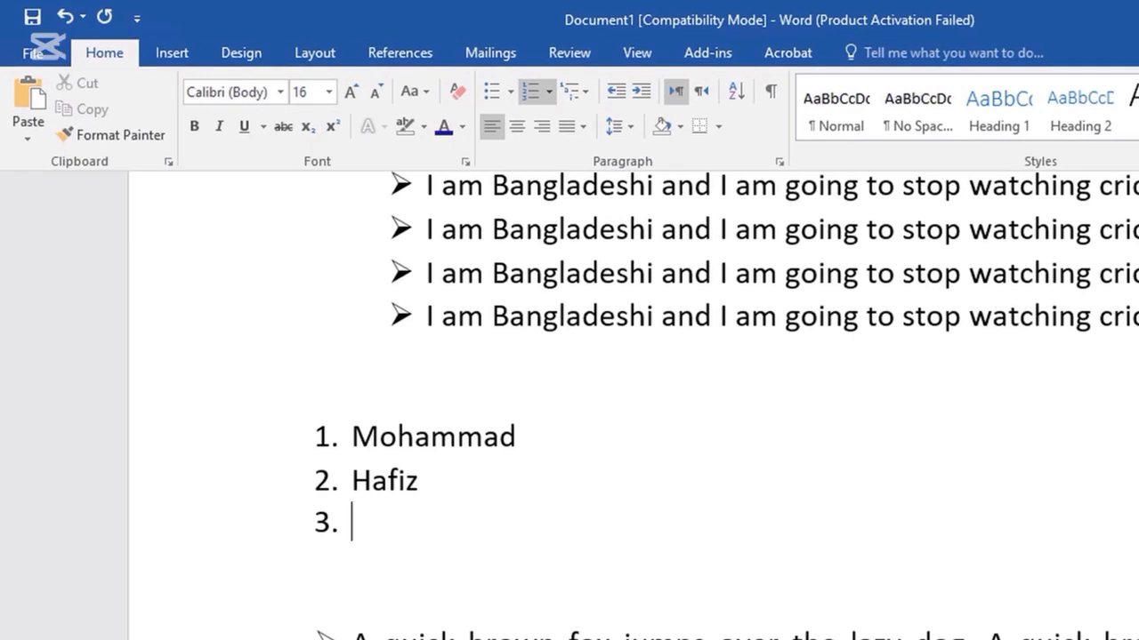
text(jnsf)
key(Return)
text(ljmklas)
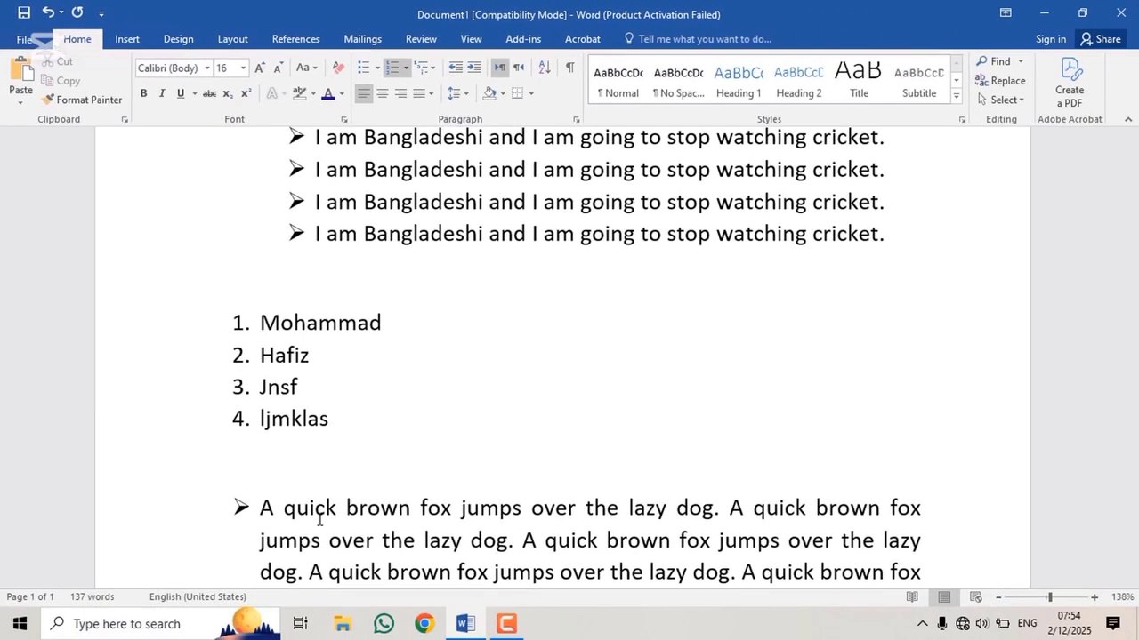
scroll(319, 521, up, 3)
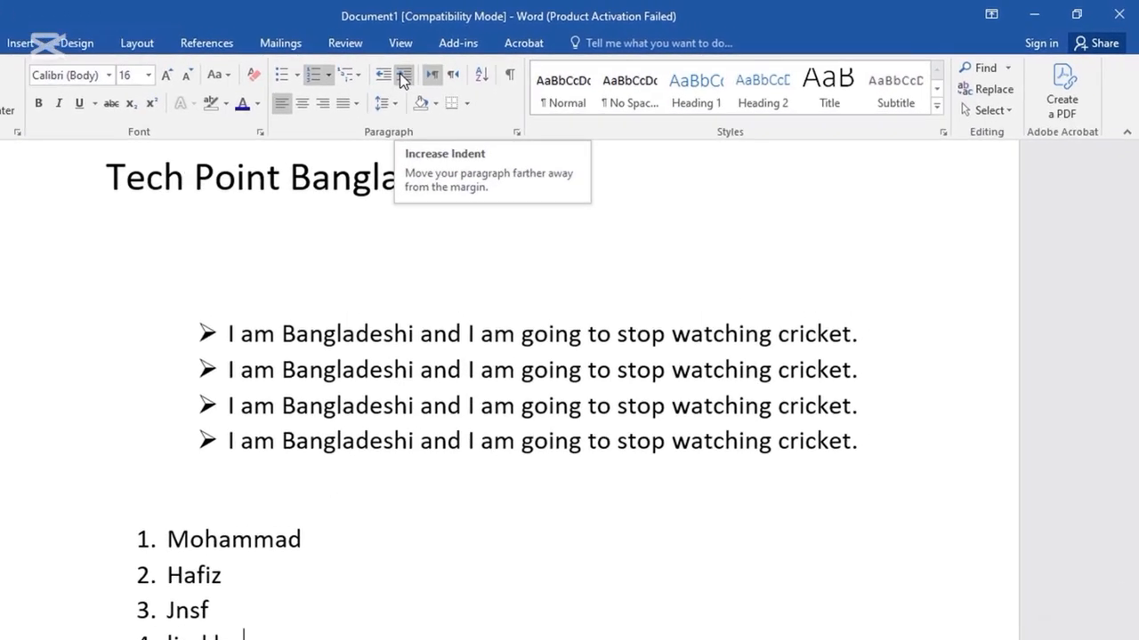
scroll(183, 515, down, 3)
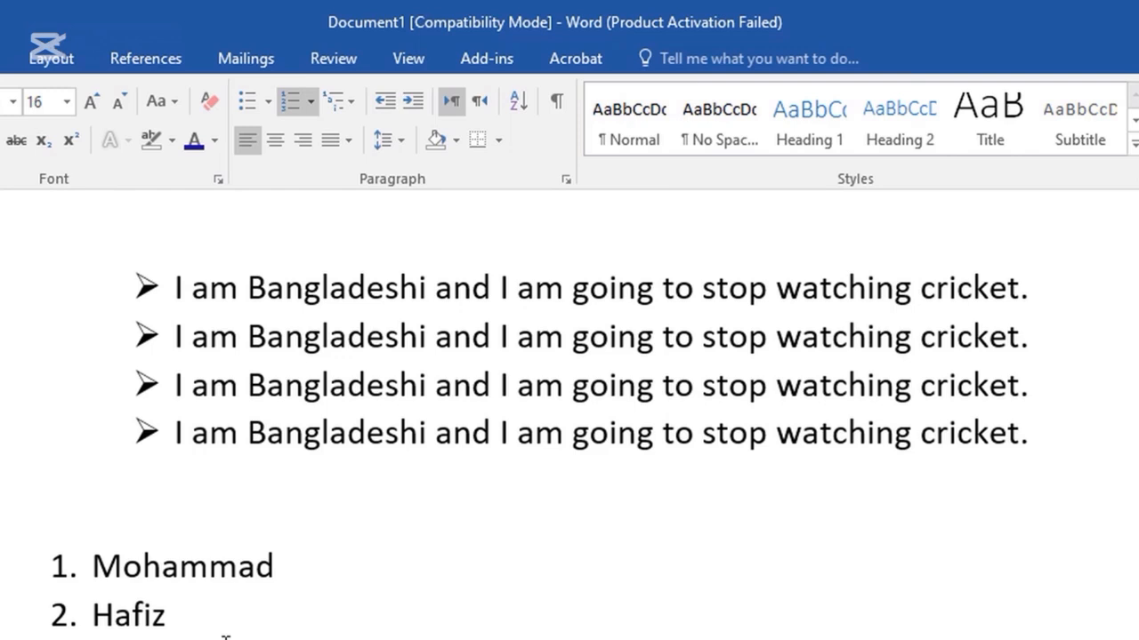
drag(167, 616, 27, 578)
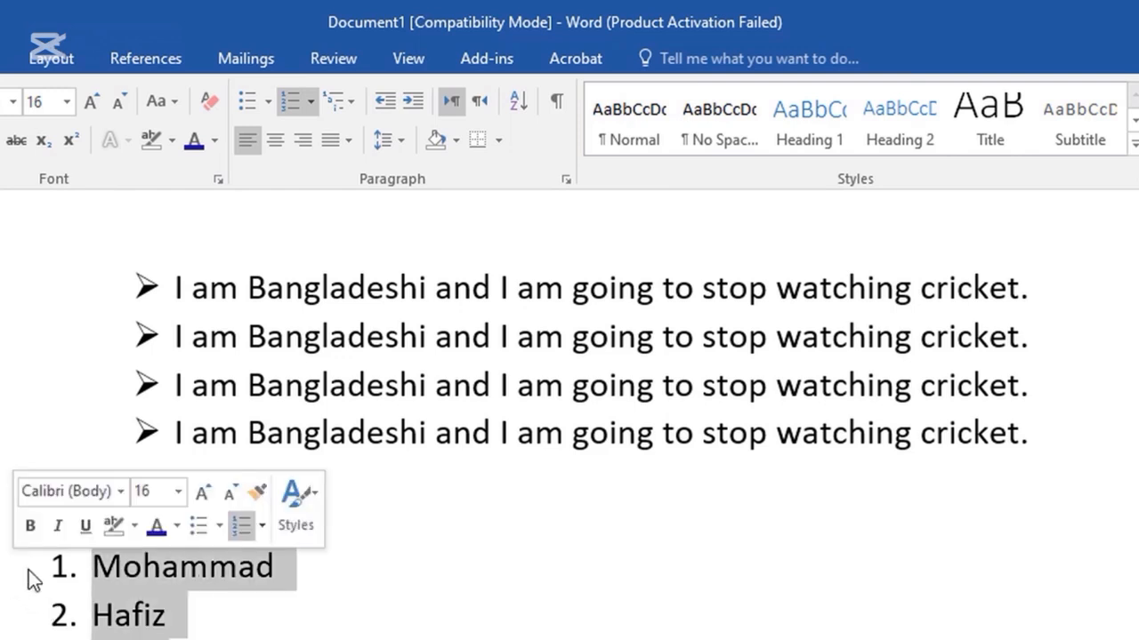
key(Delete)
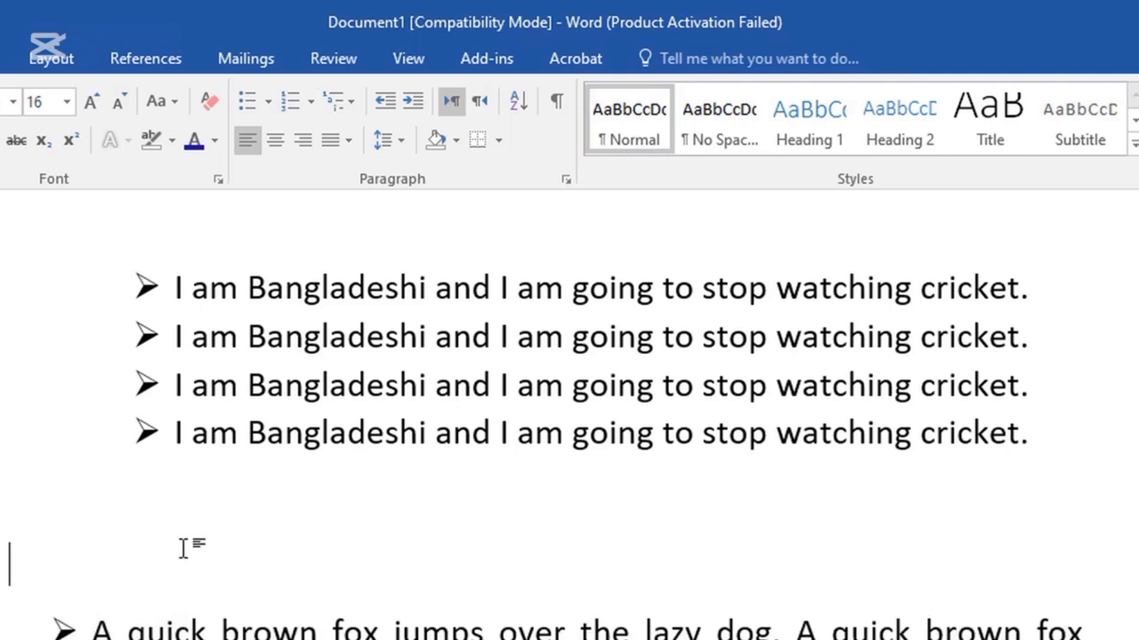
scroll(183, 547, up, 3)
Remove the arrowhead bullets from the four 'I am Bangladeshi…' lines by choosing None.
drag(1062, 608, 77, 399)
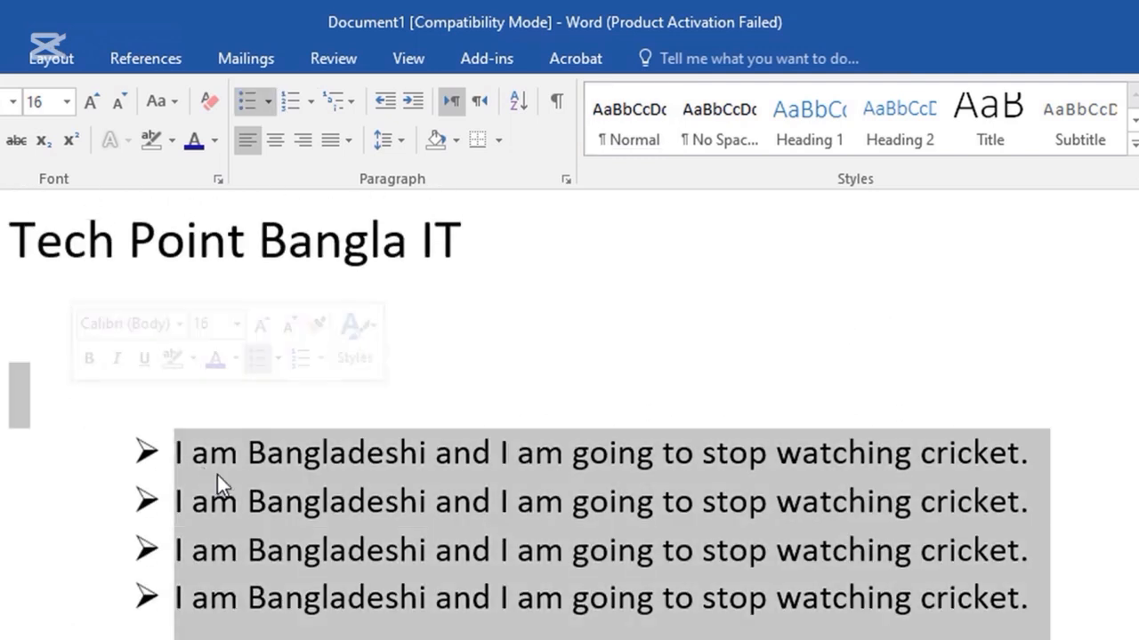
click(268, 102)
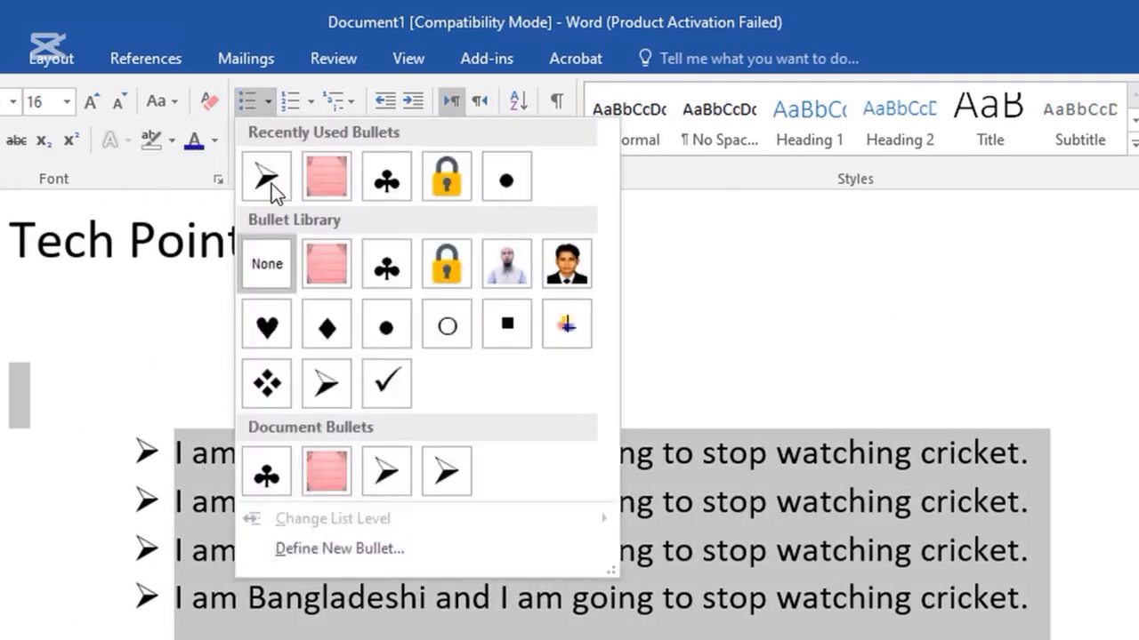
click(268, 270)
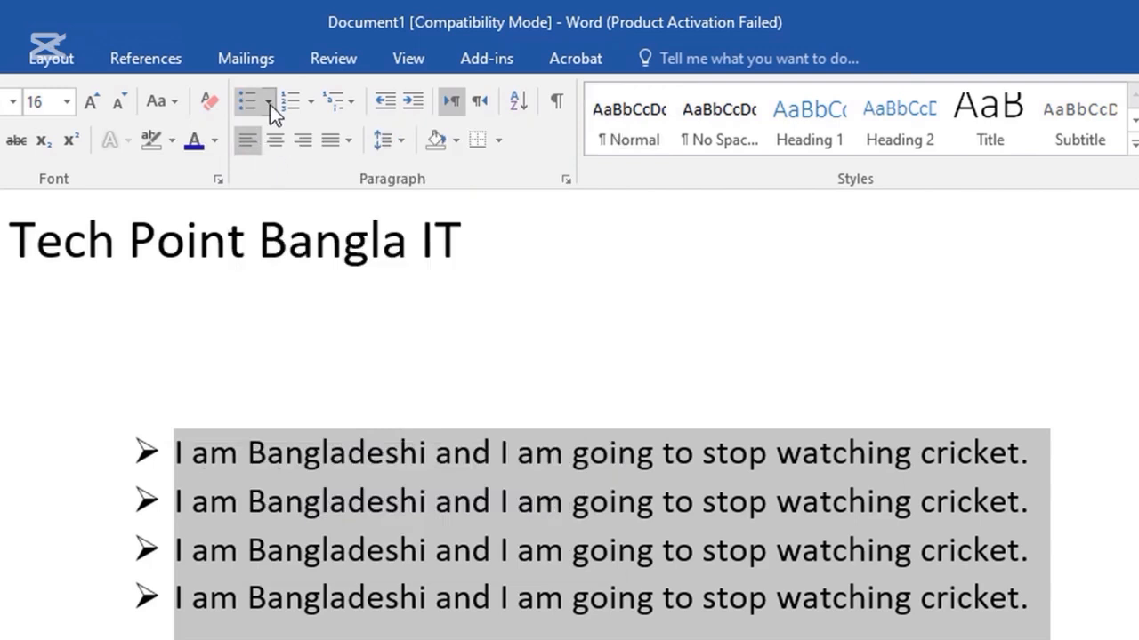
click(268, 102)
click(269, 259)
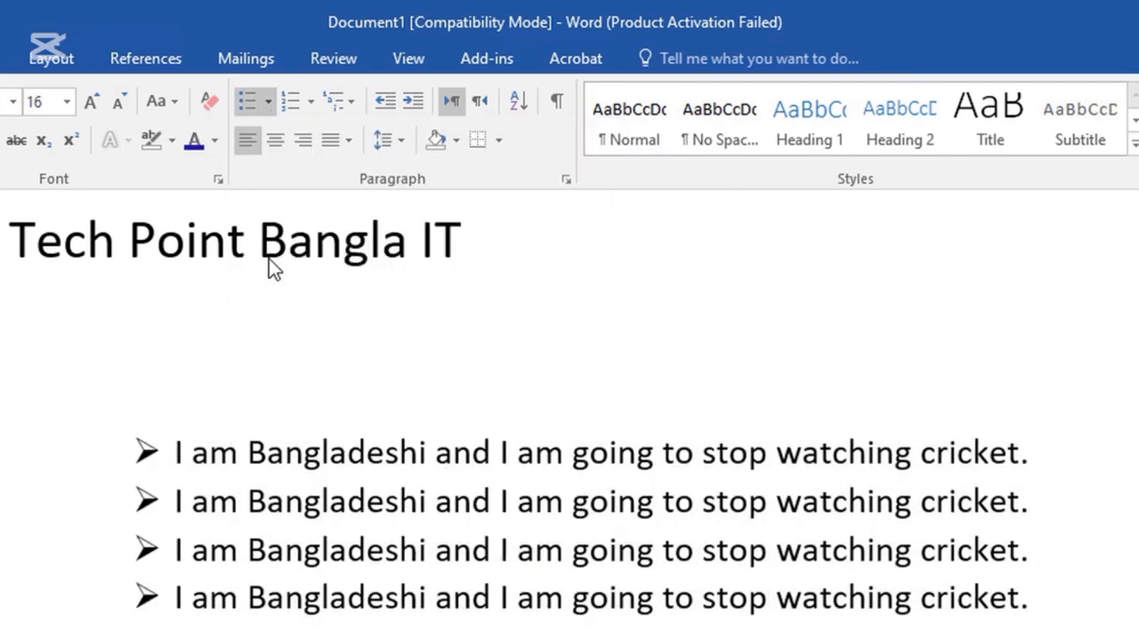
click(249, 518)
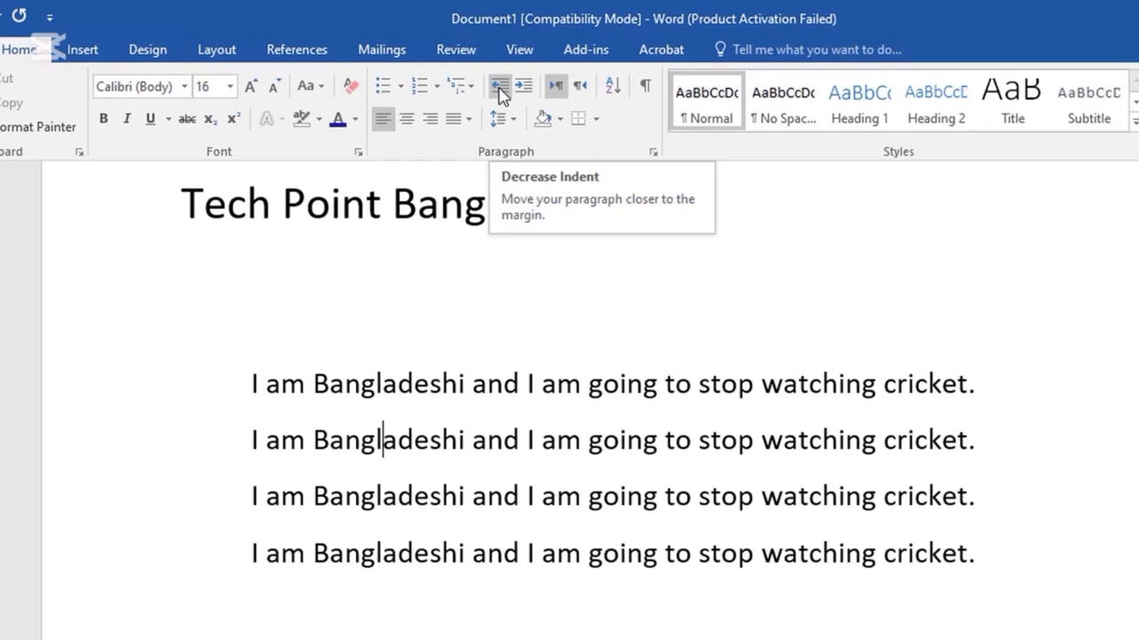
Select the four sample sentences and increase their indent three steps.
click(642, 496)
drag(987, 552, 252, 383)
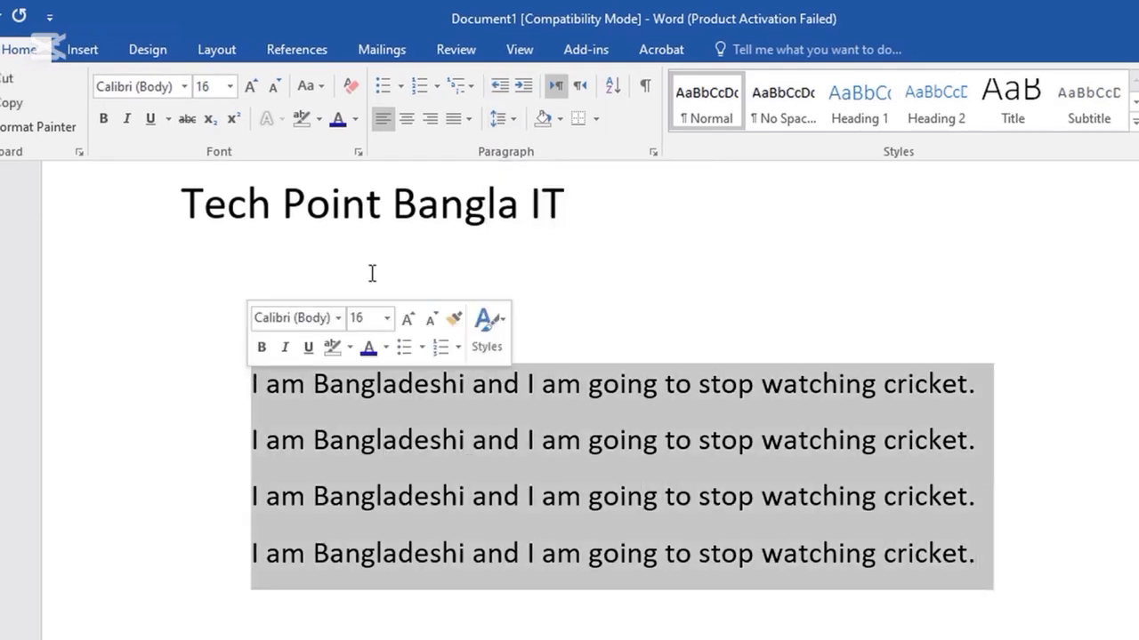
click(524, 86)
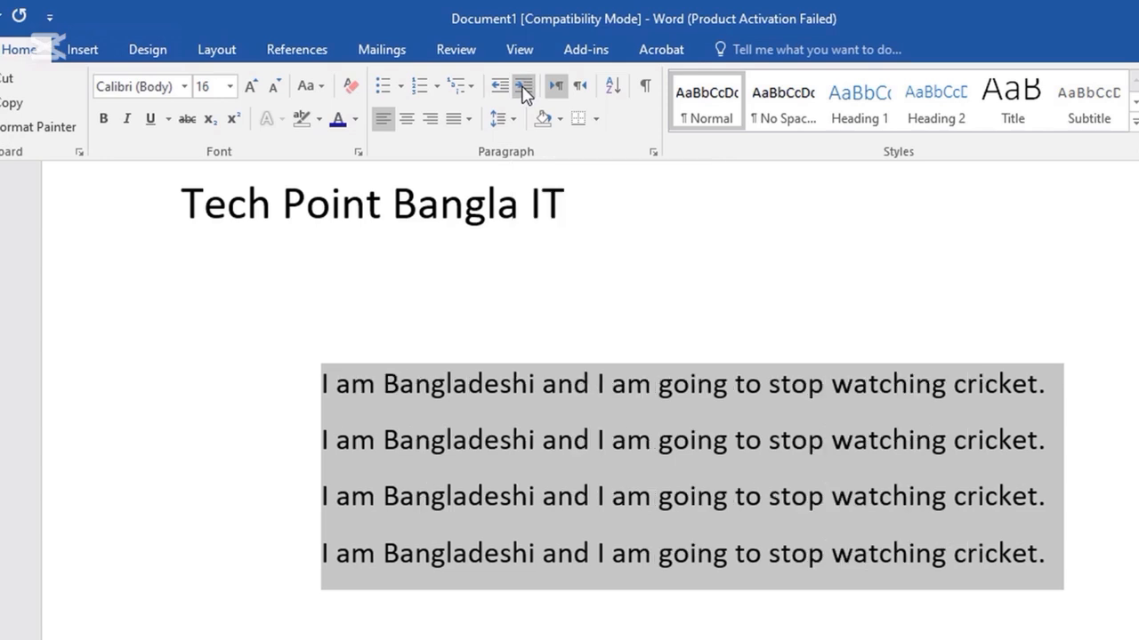
click(523, 86)
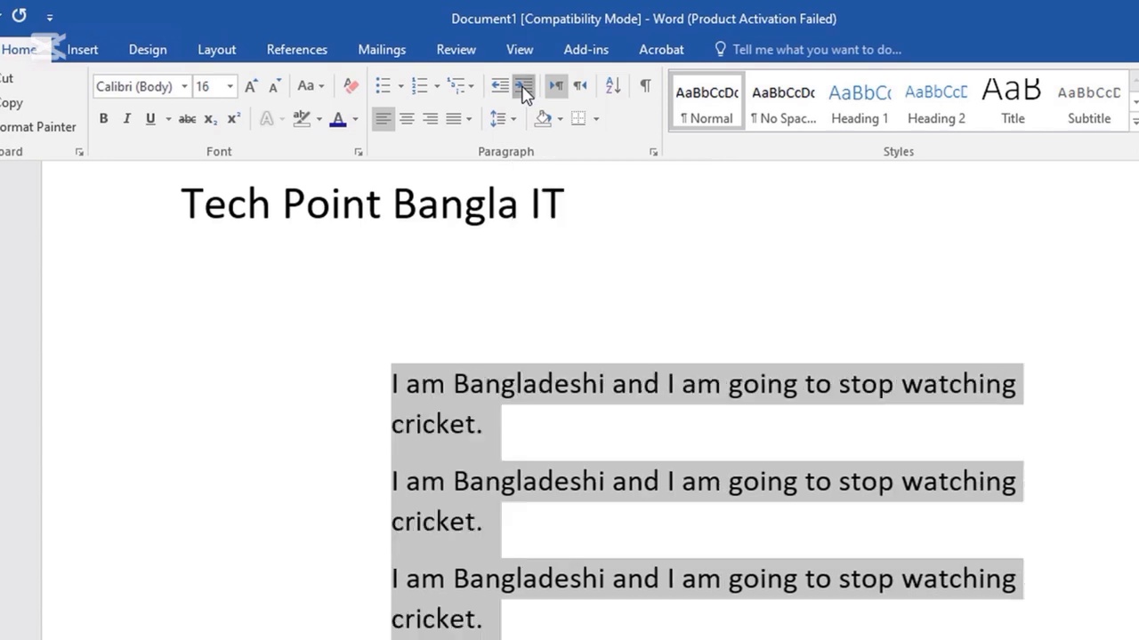
click(523, 86)
Adjust the indent back and forth until the sentences line up with the left margin.
click(501, 92)
click(500, 92)
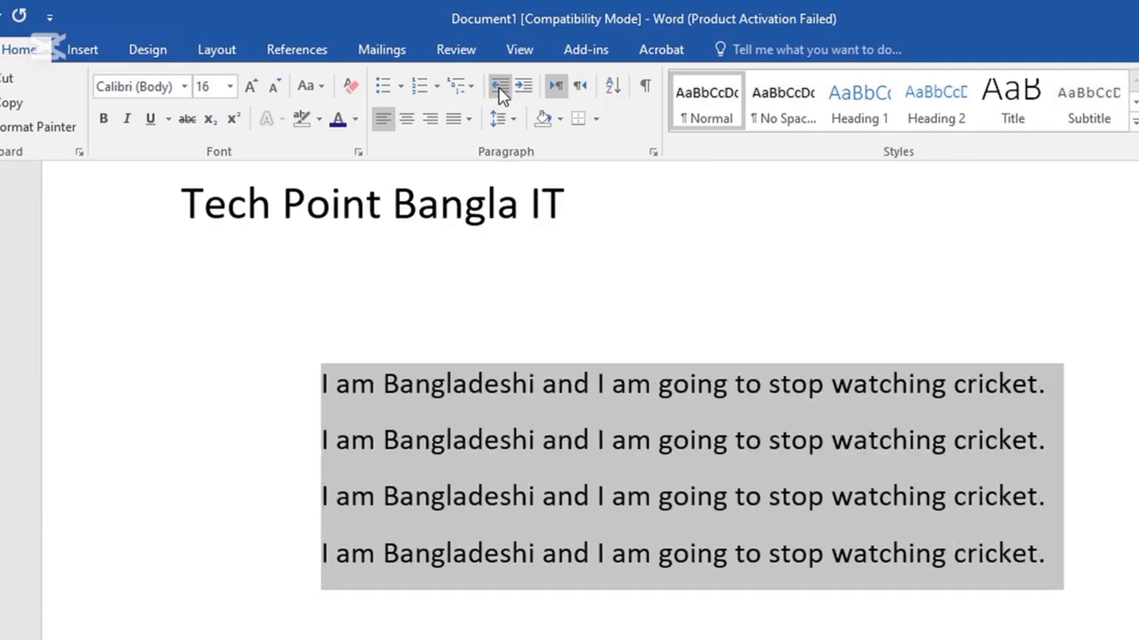
click(501, 93)
click(501, 92)
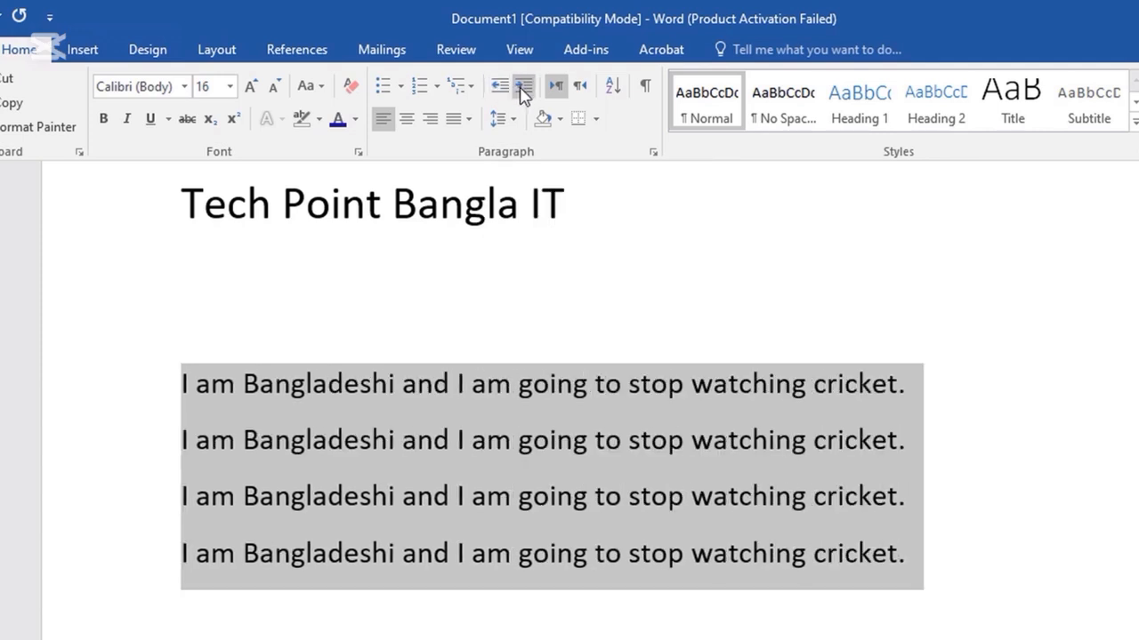
click(523, 89)
click(523, 89)
click(523, 92)
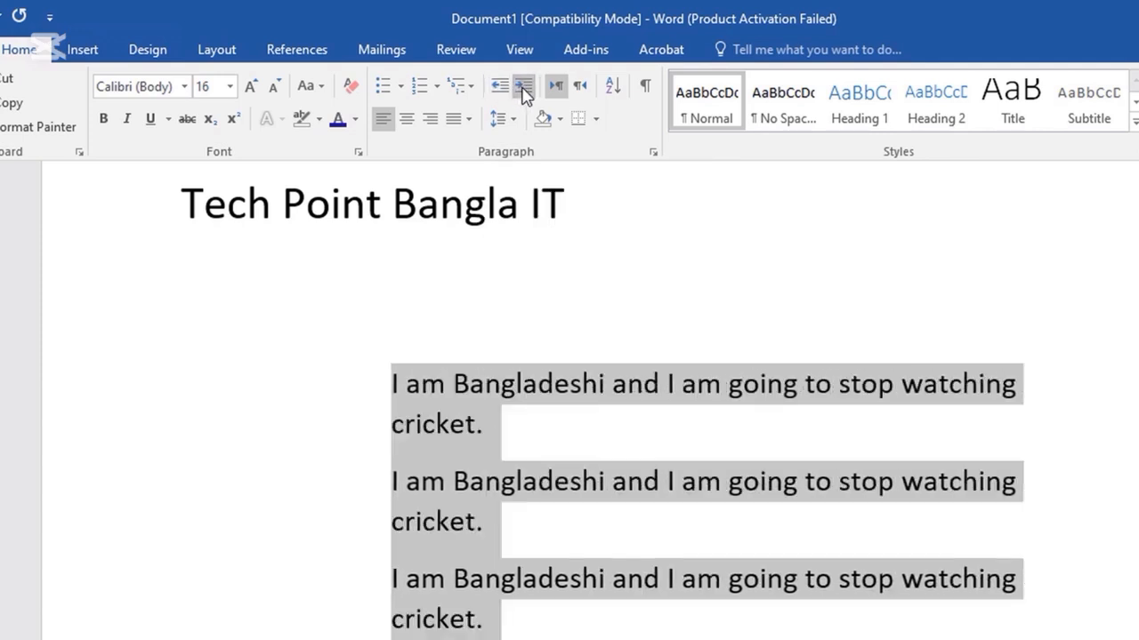
click(502, 93)
click(501, 93)
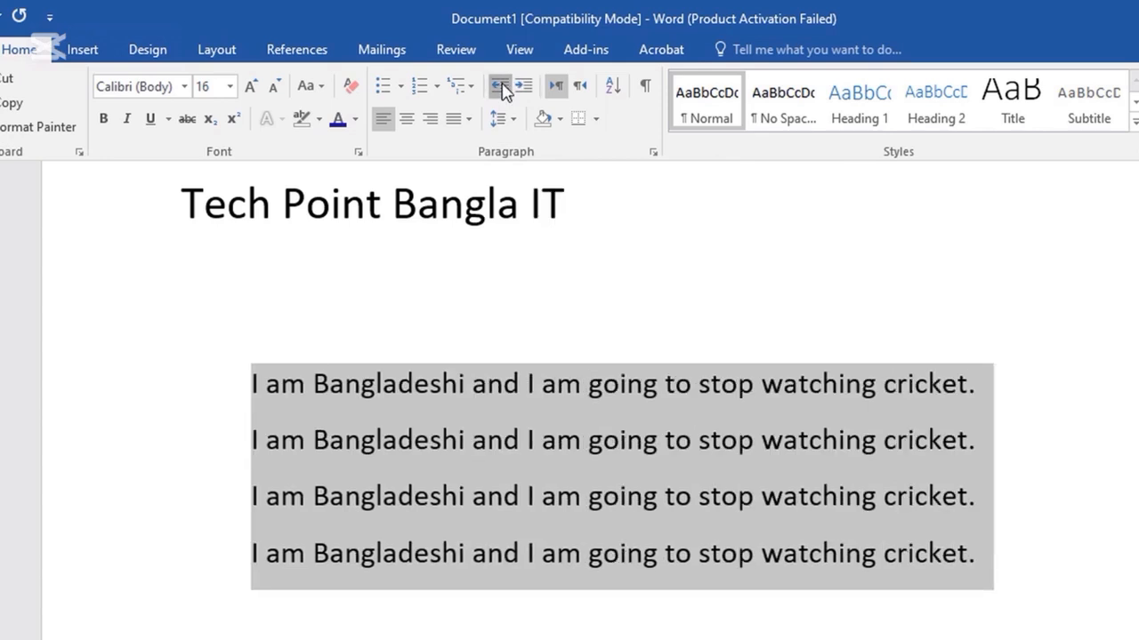
click(501, 93)
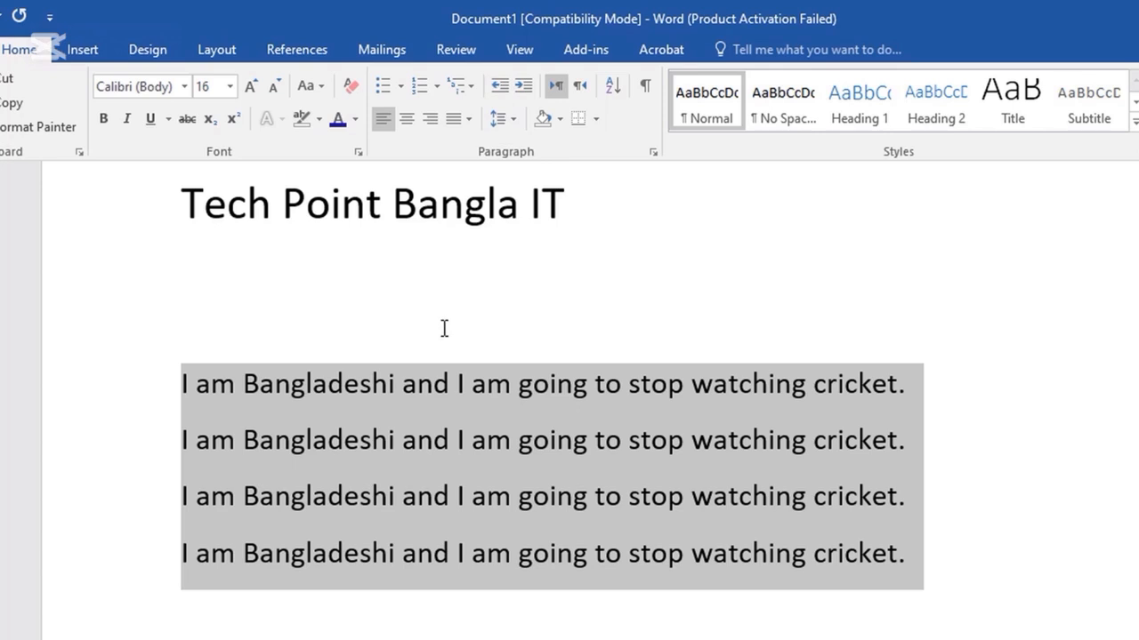
Reselect the four sentences and try 1.15, then 2.5 line spacing.
mouse_move(203, 609)
mouse_down()
mouse_move(242, 407)
mouse_move(182, 389)
mouse_up()
click(514, 121)
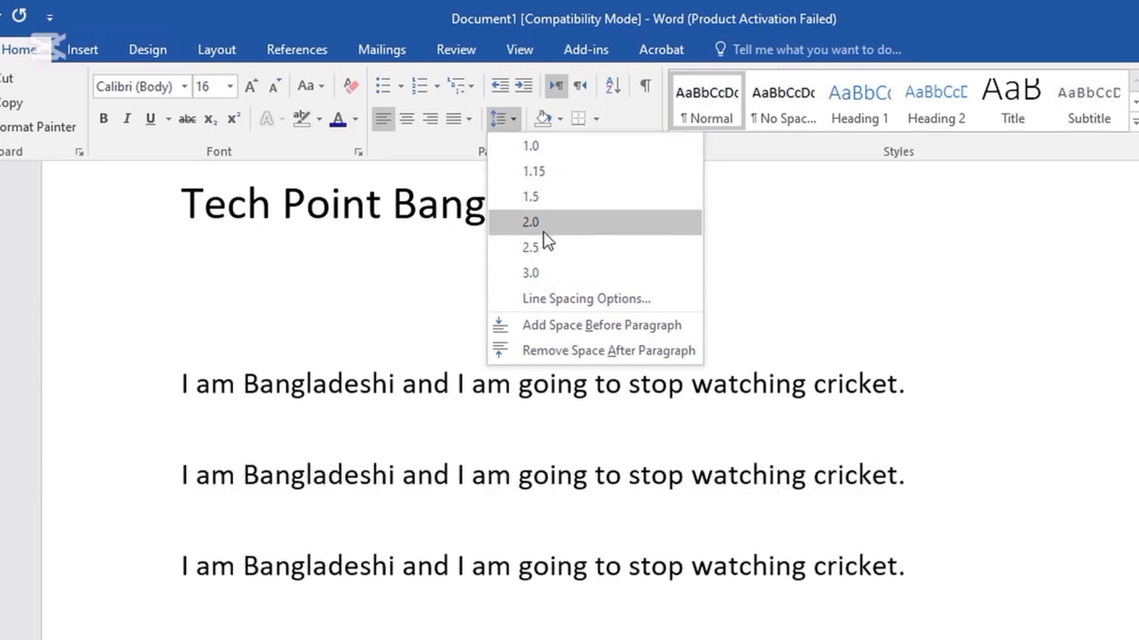
click(539, 172)
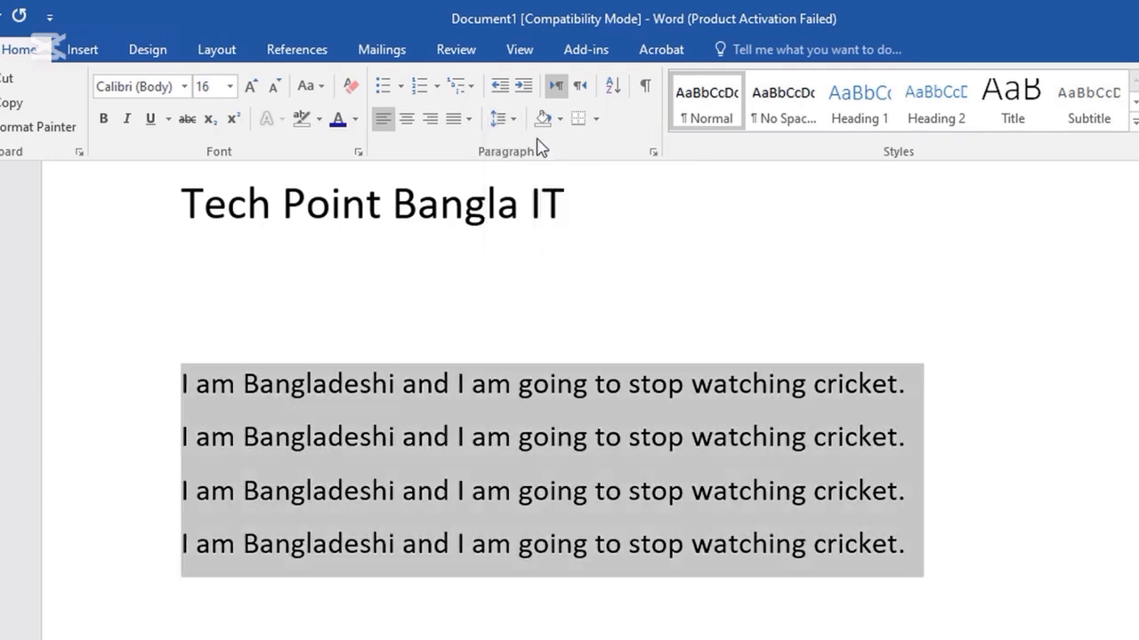
click(514, 122)
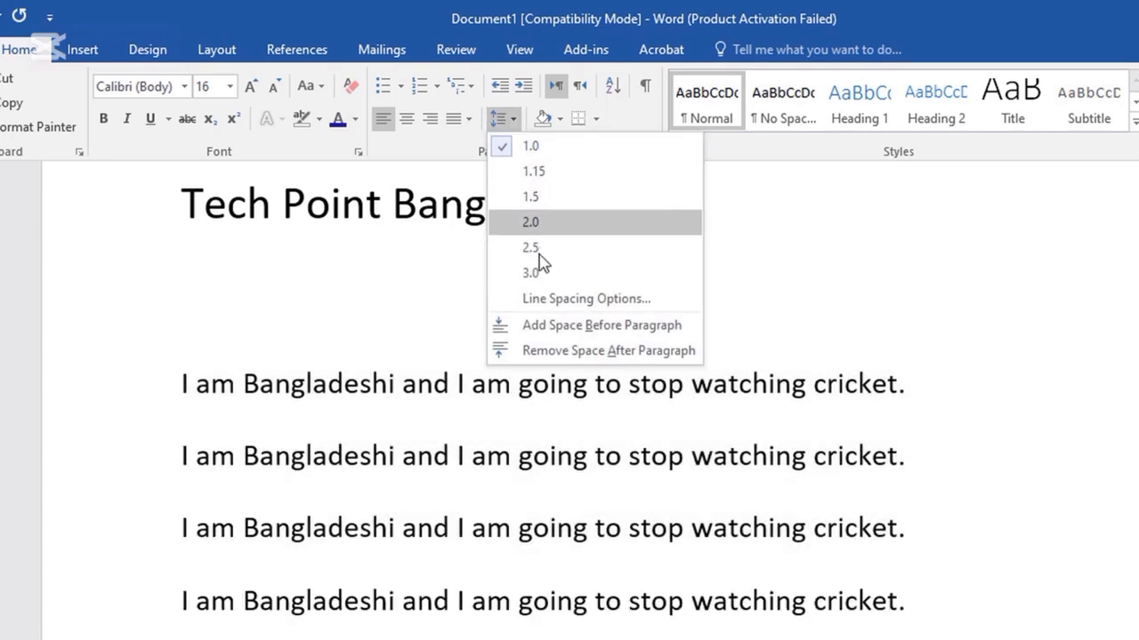
click(538, 250)
scroll(557, 323, down, 4)
scroll(508, 338, up, 4)
In Line Spacing Options, set spacing after to 0 pt and line spacing to Single.
click(519, 129)
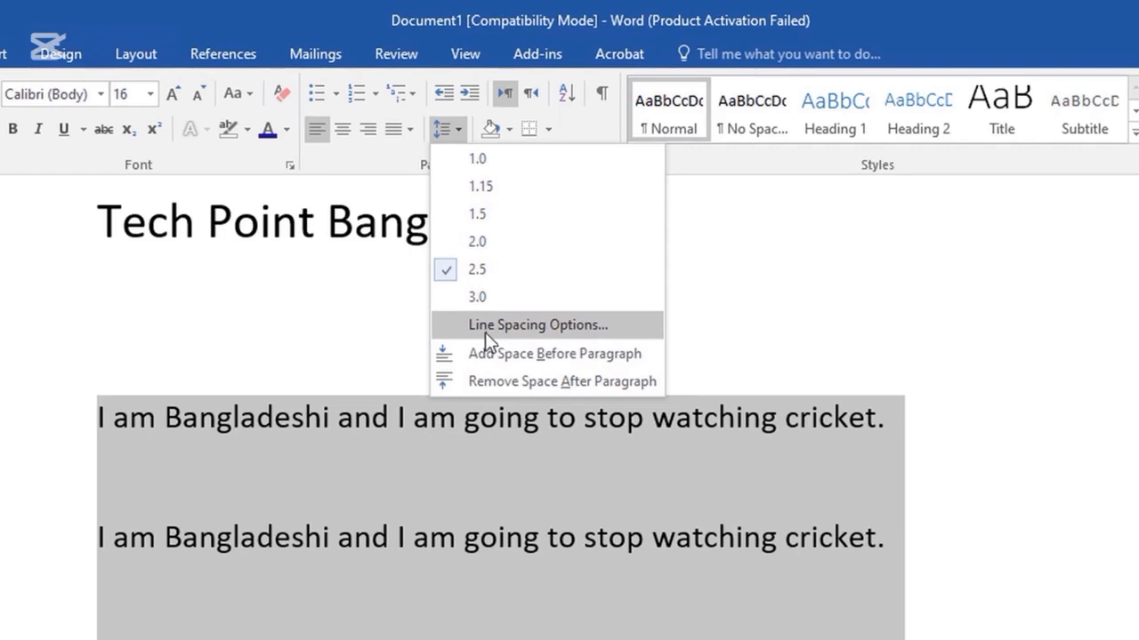
click(488, 327)
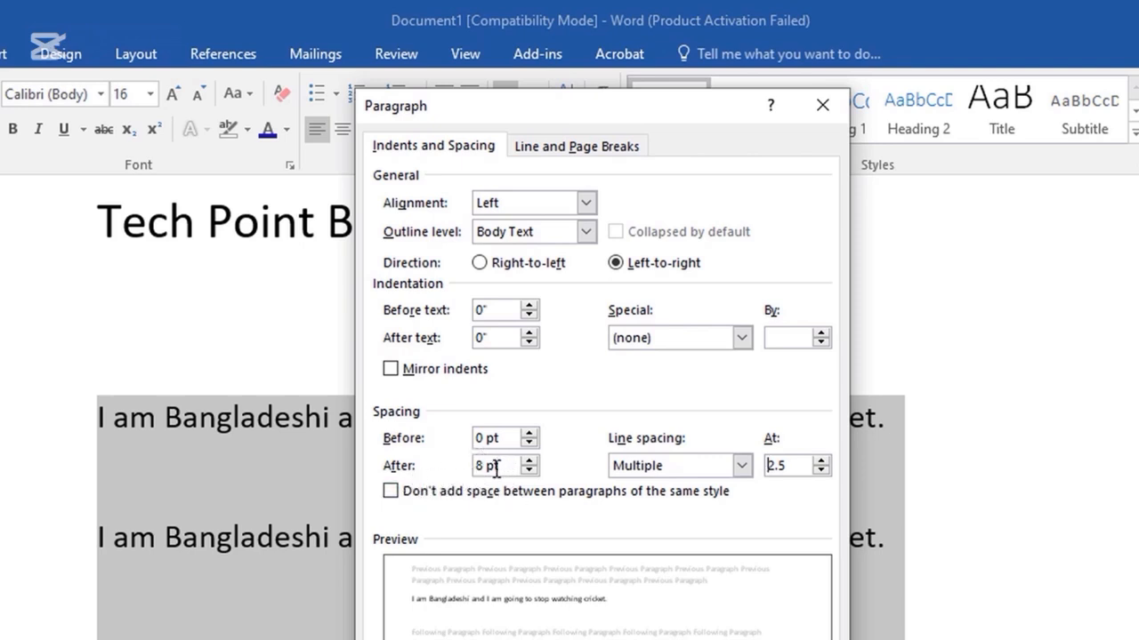
drag(476, 466, 363, 455)
text(0)
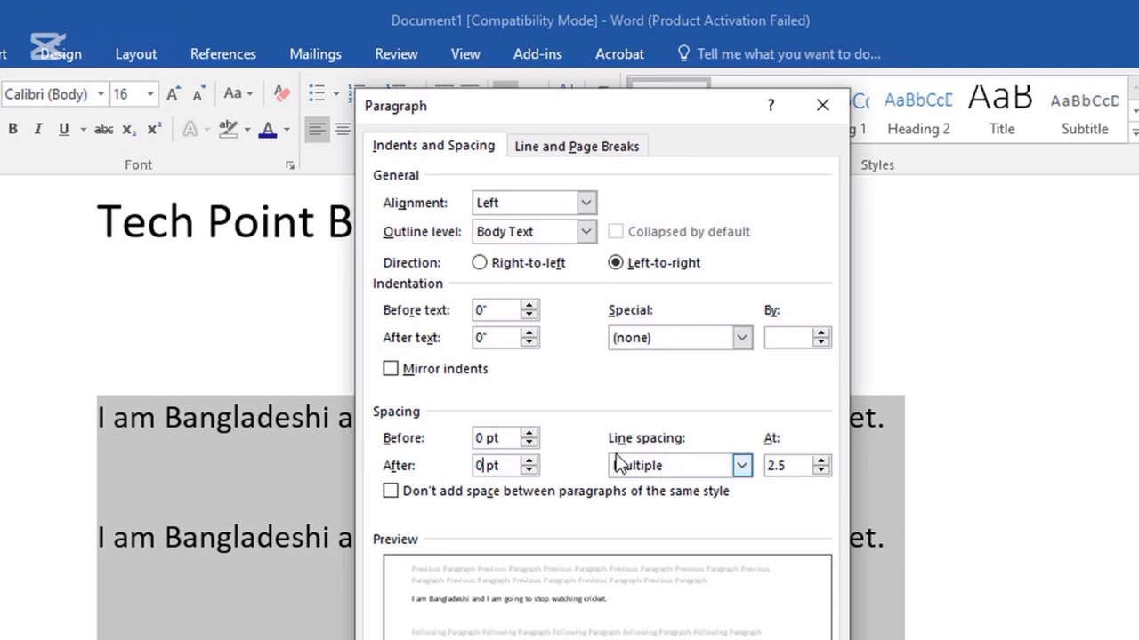
click(738, 466)
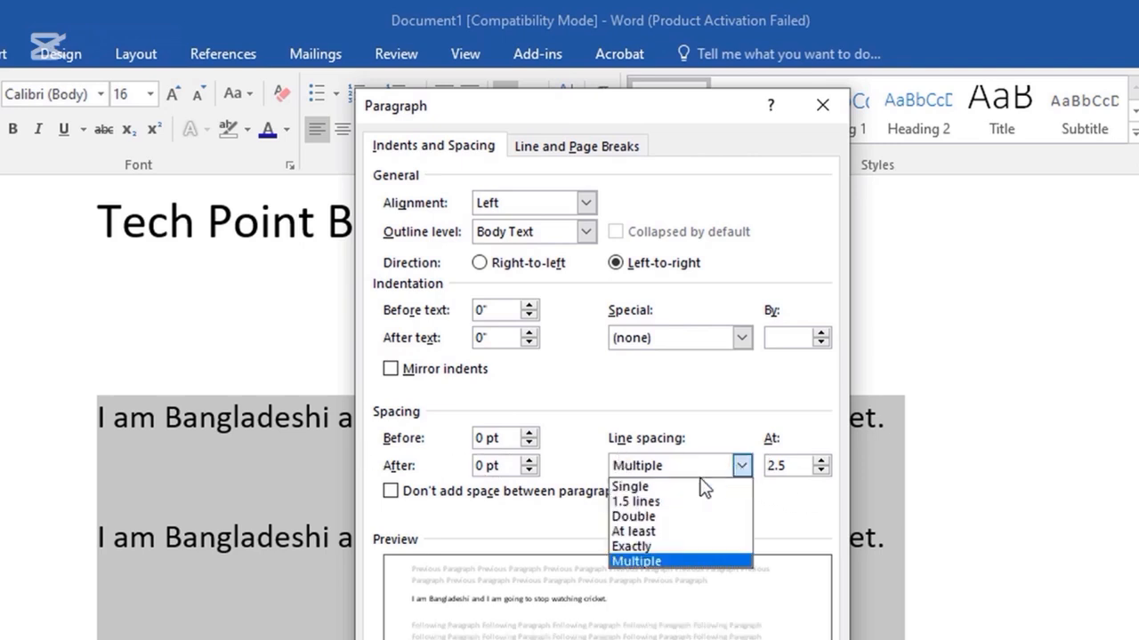
click(674, 485)
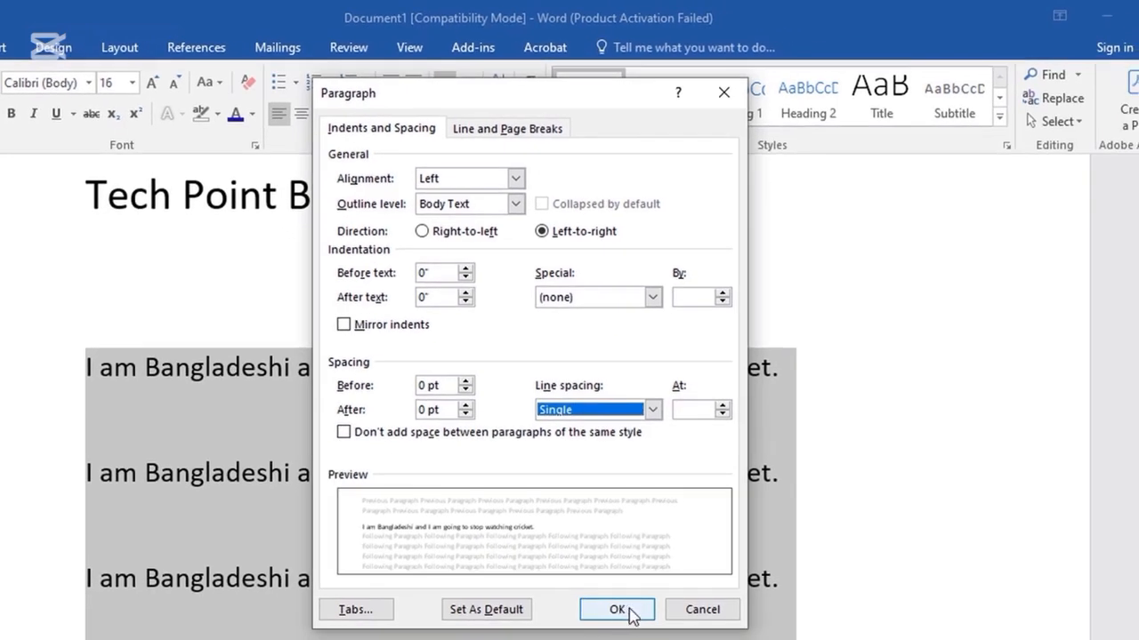
click(622, 612)
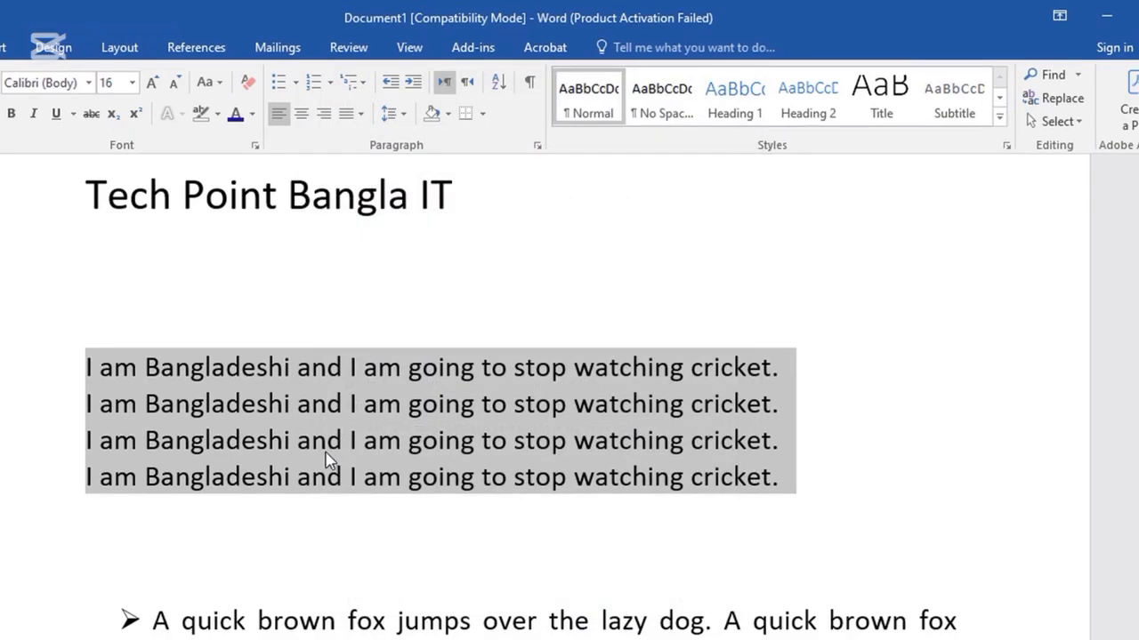
Set the four lines' spacing after to 6 pt in Line Spacing Options.
click(405, 115)
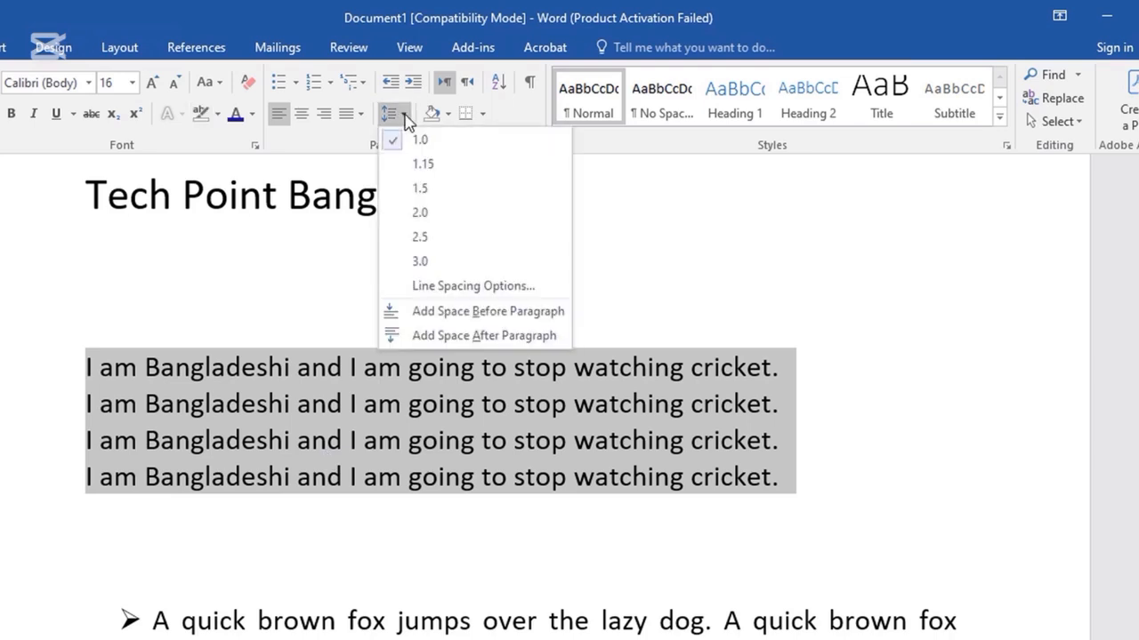
click(442, 290)
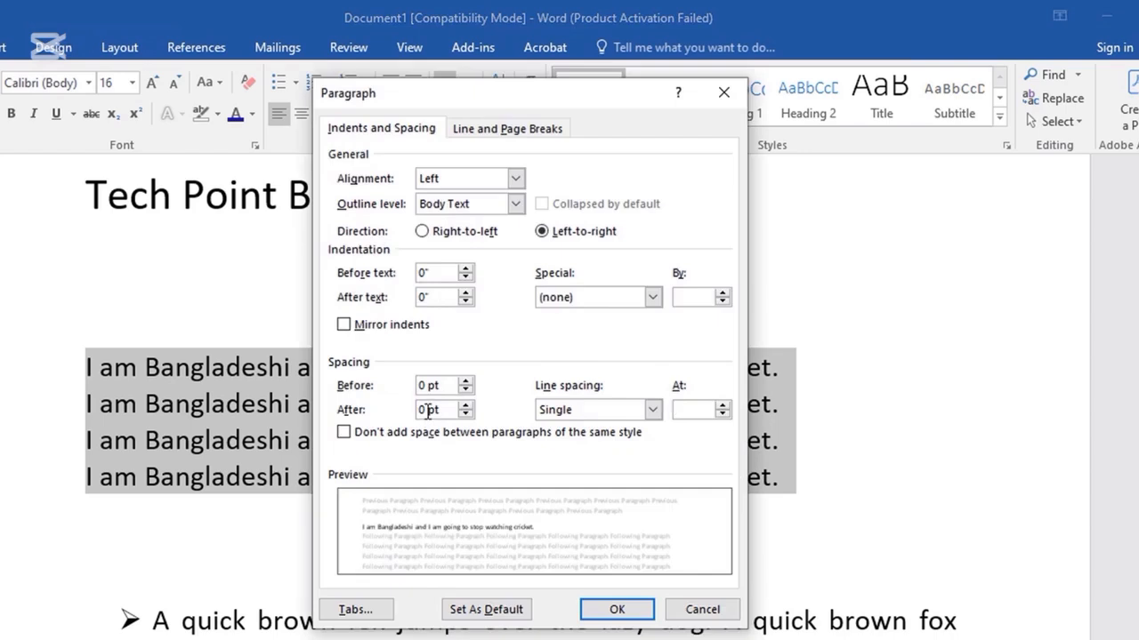
double_click(421, 409)
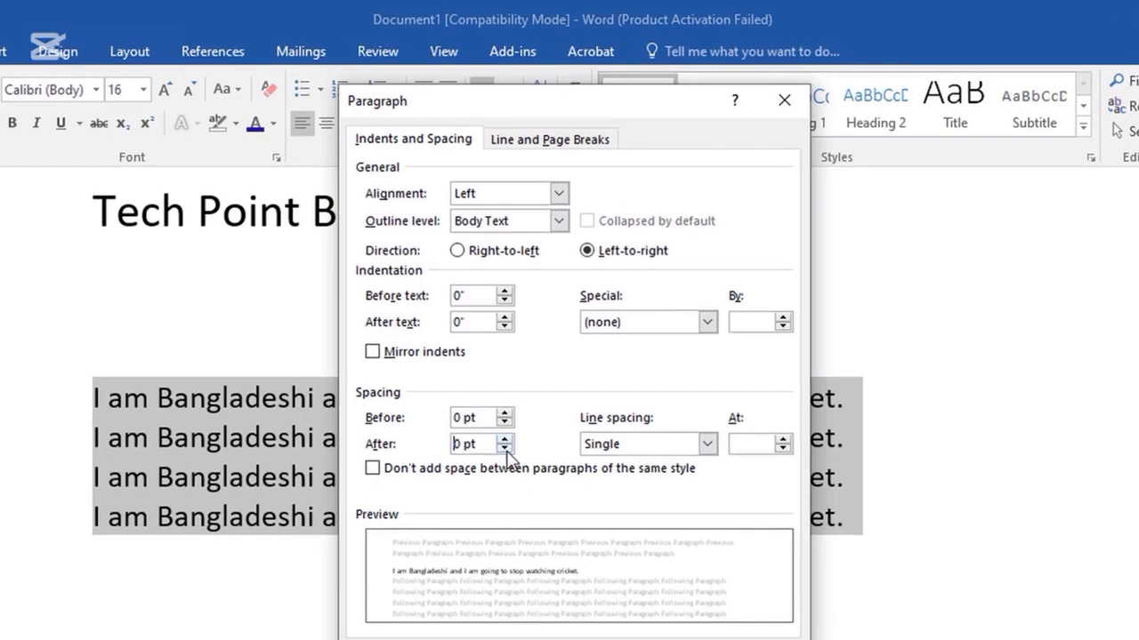
click(505, 441)
click(505, 440)
click(503, 448)
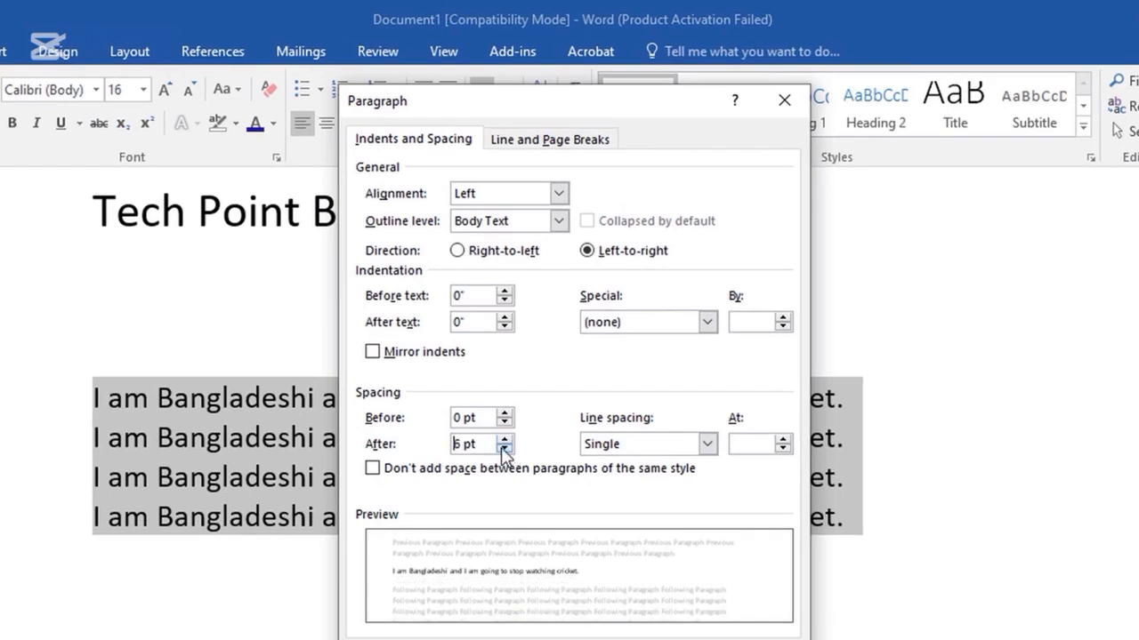
key(Return)
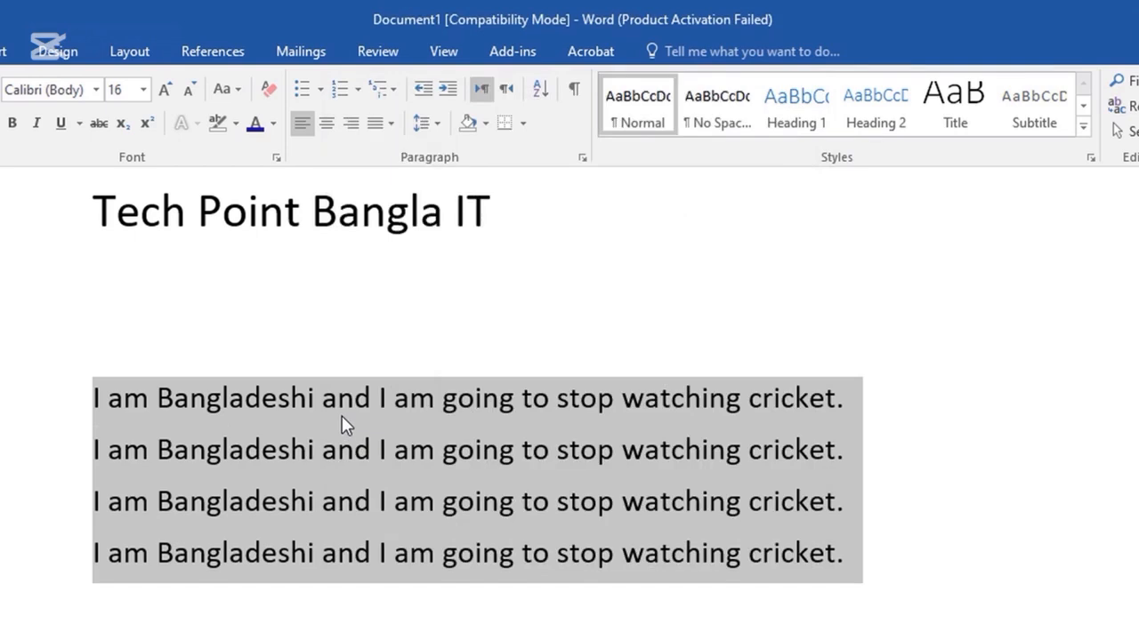
scroll(222, 325, down, 3)
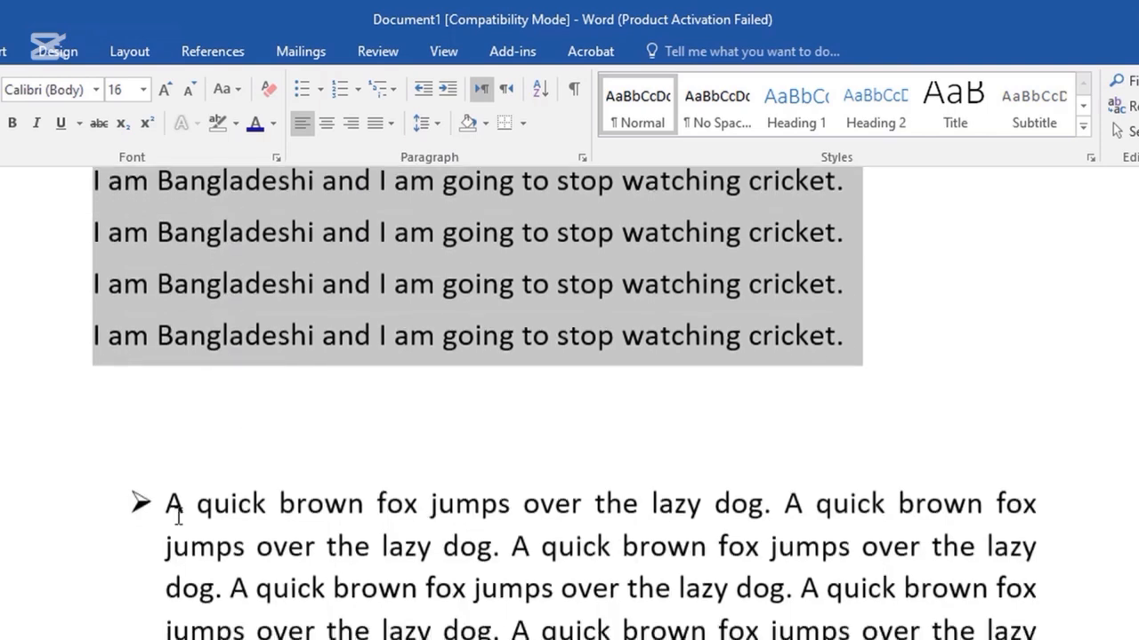
Select the quick brown fox bullet paragraph and choose Add Space Before Paragraph.
drag(249, 636, 155, 523)
click(428, 124)
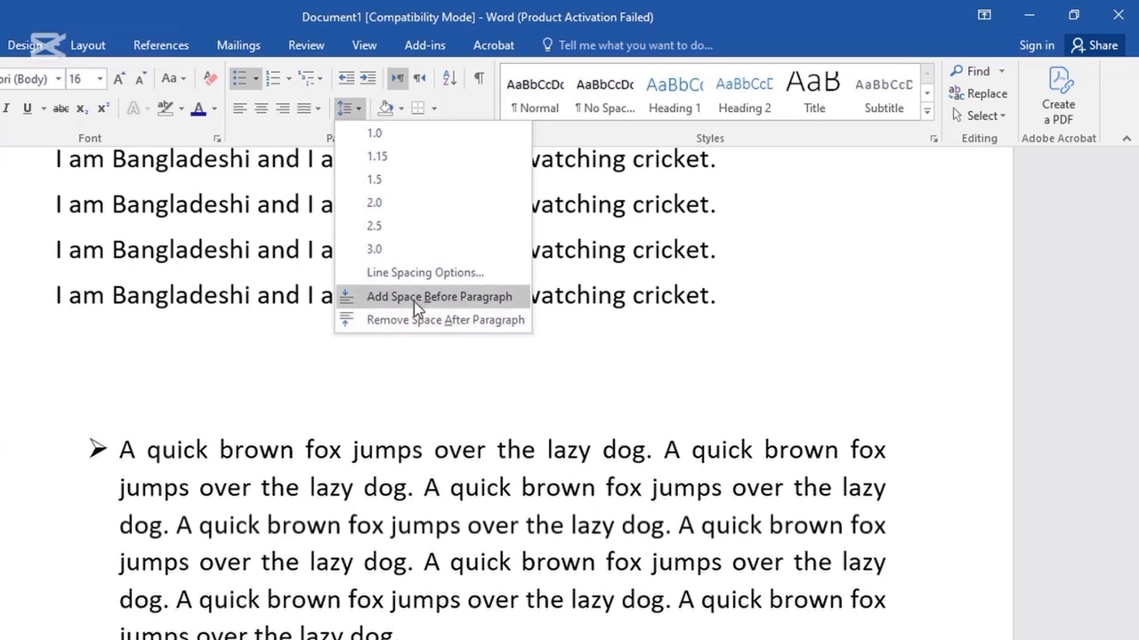
click(381, 299)
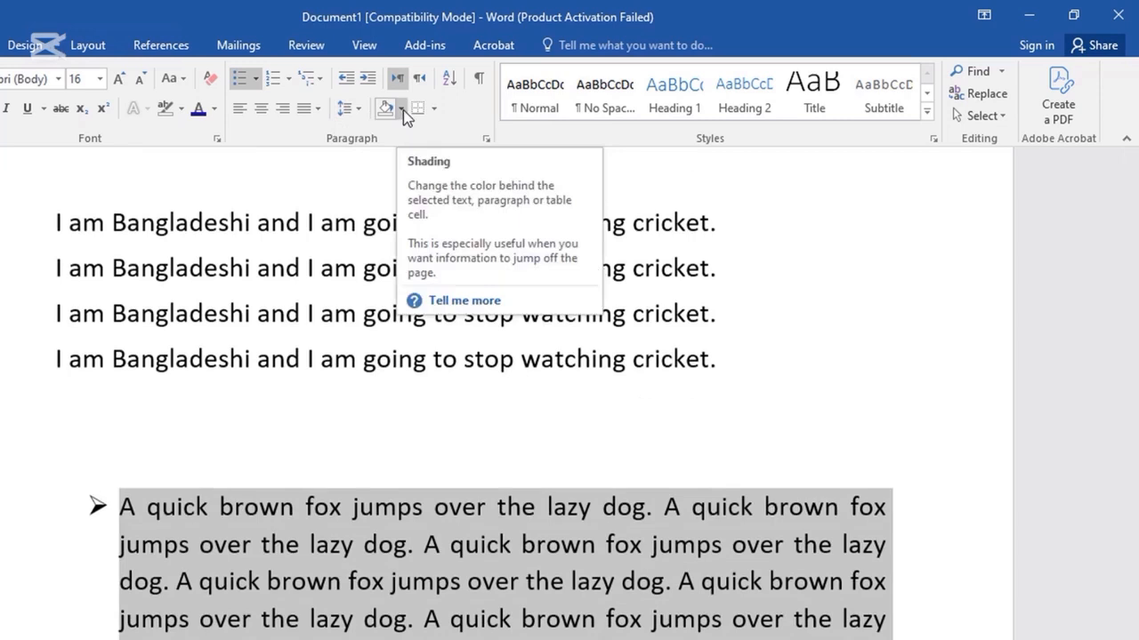
Select the first sample line and browse the Shading More Colors picker, closing it unchanged.
click(402, 109)
key(Escape)
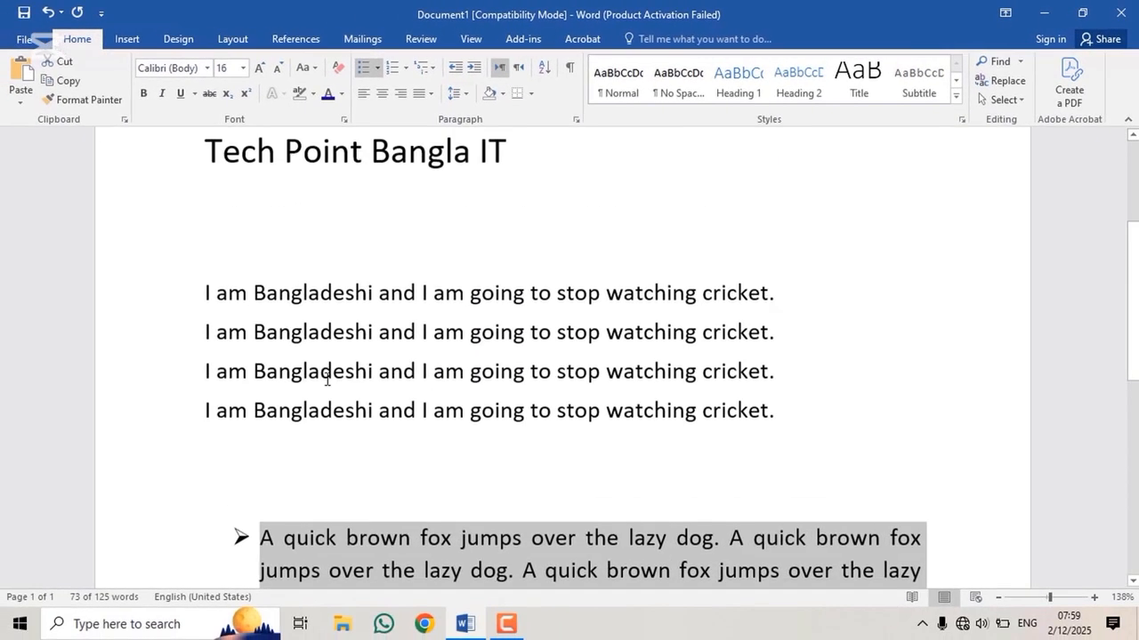
scroll(327, 380, up, 1)
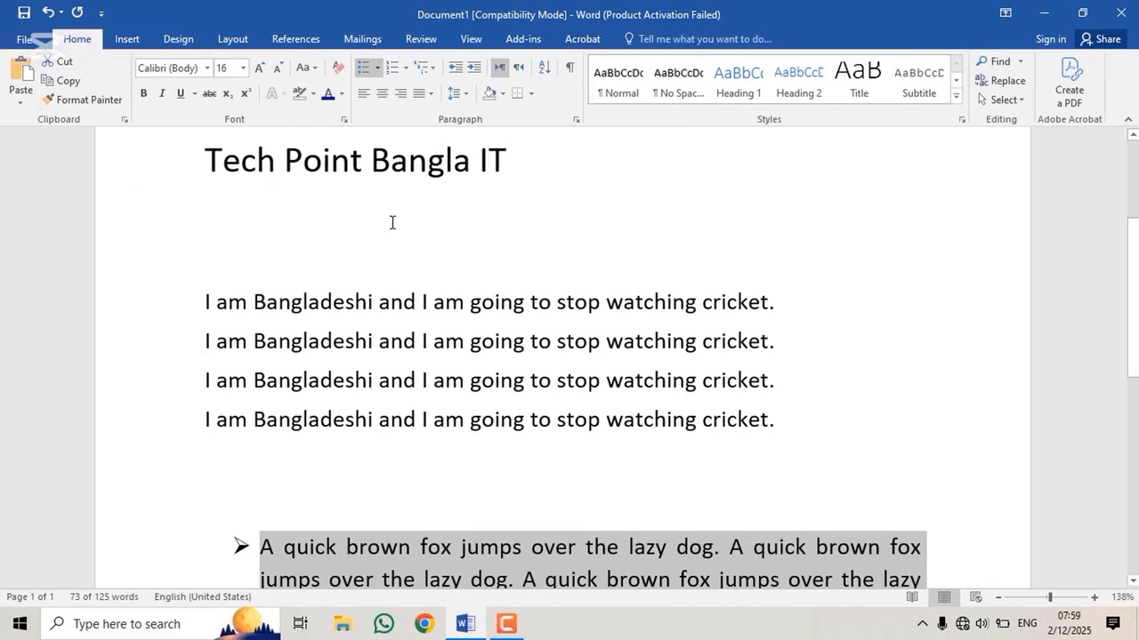
drag(838, 304, 187, 290)
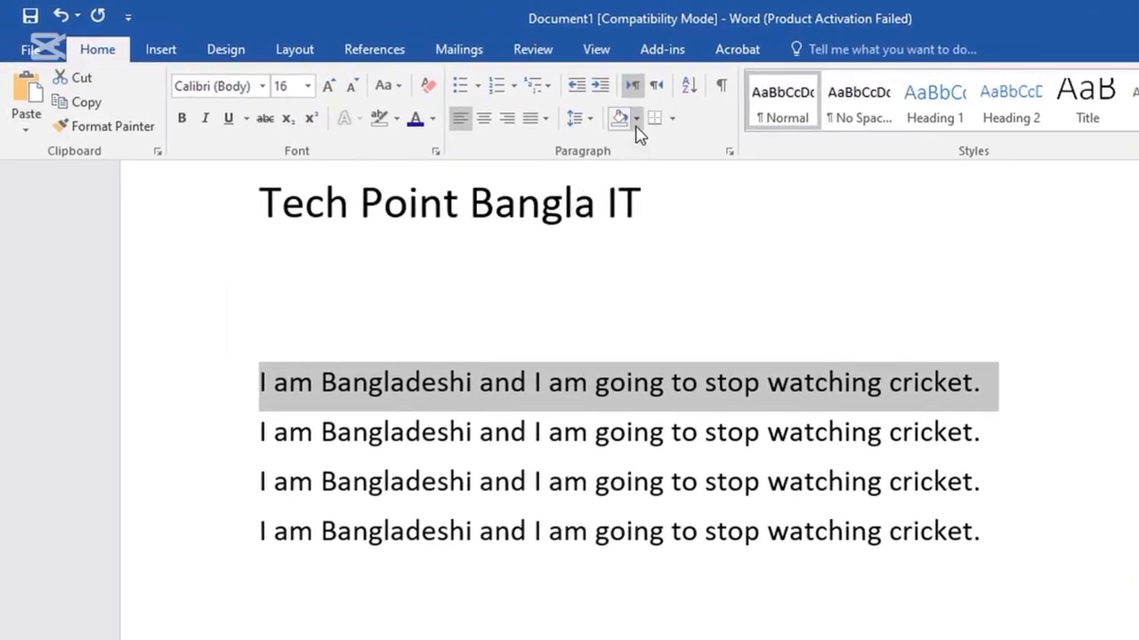
click(635, 125)
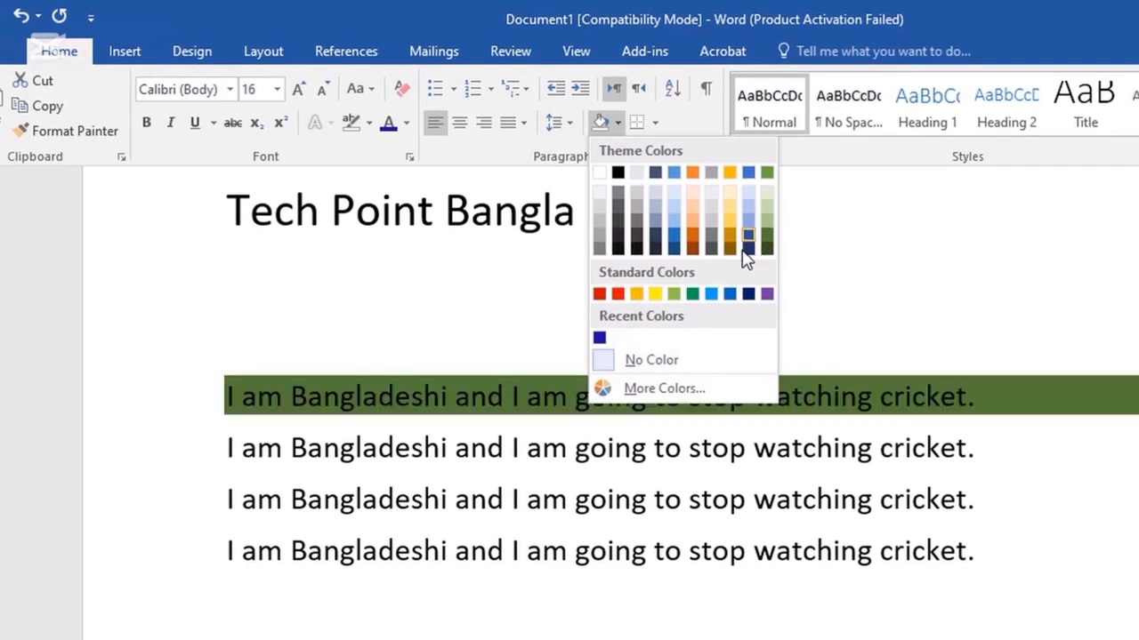
click(629, 388)
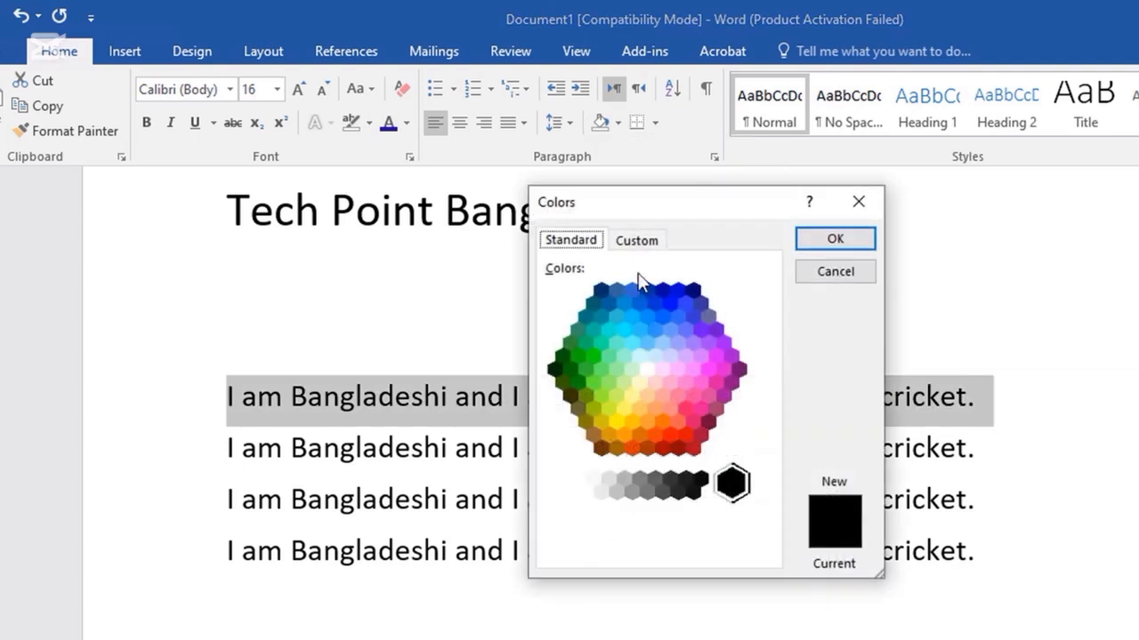
click(637, 242)
click(579, 253)
click(620, 246)
click(581, 240)
click(856, 203)
Shade the first 'I am Bangladeshi…' line with standard Red.
click(617, 124)
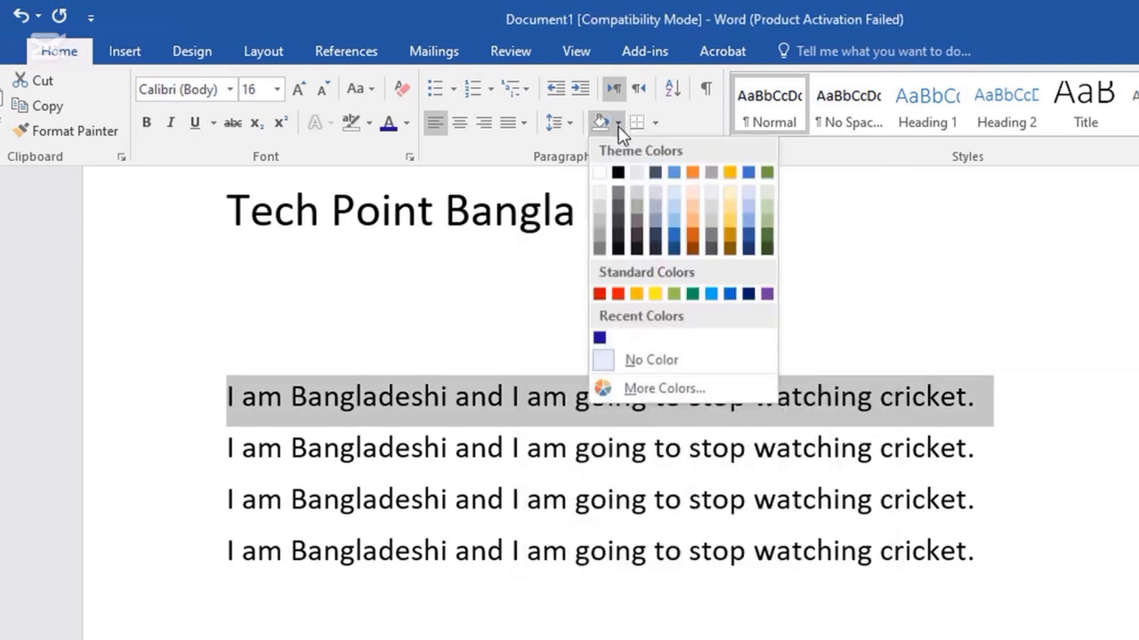
click(616, 294)
scroll(771, 395, down, 3)
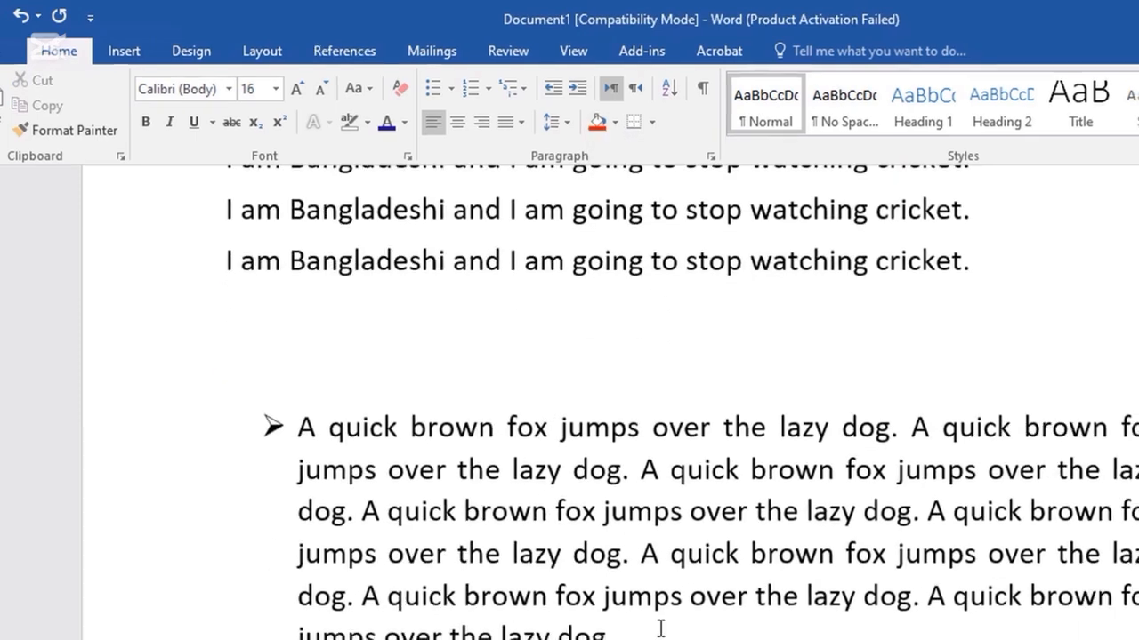
Shade the fox bullet paragraph dark grey, then select the title and reopen Shading.
mouse_move(569, 588)
mouse_down()
mouse_move(249, 417)
mouse_move(250, 389)
mouse_up()
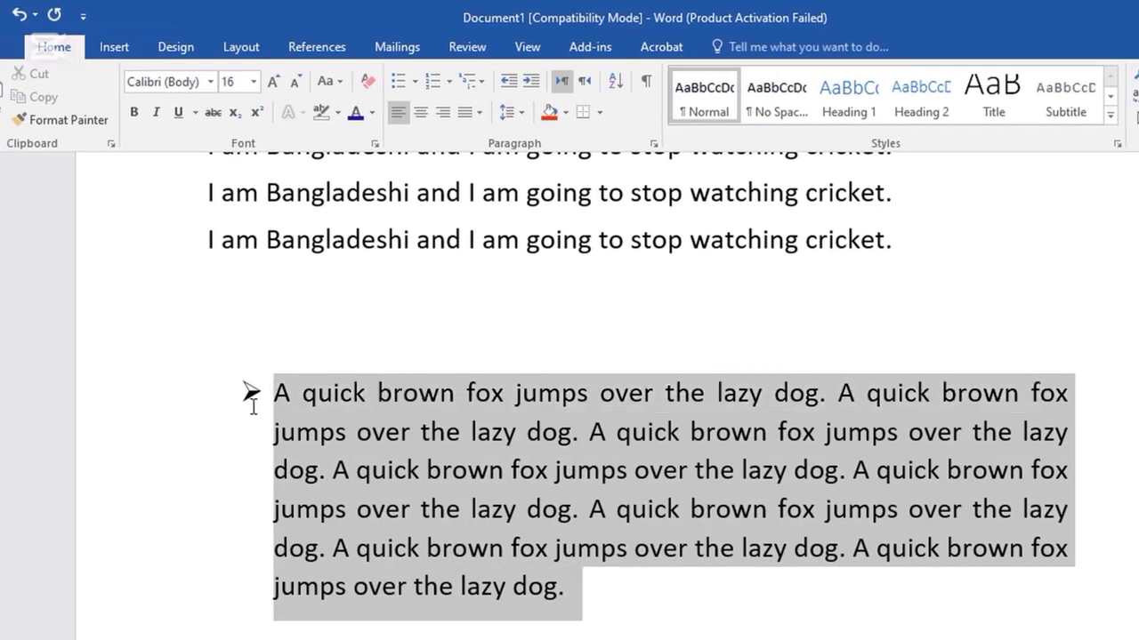
click(566, 112)
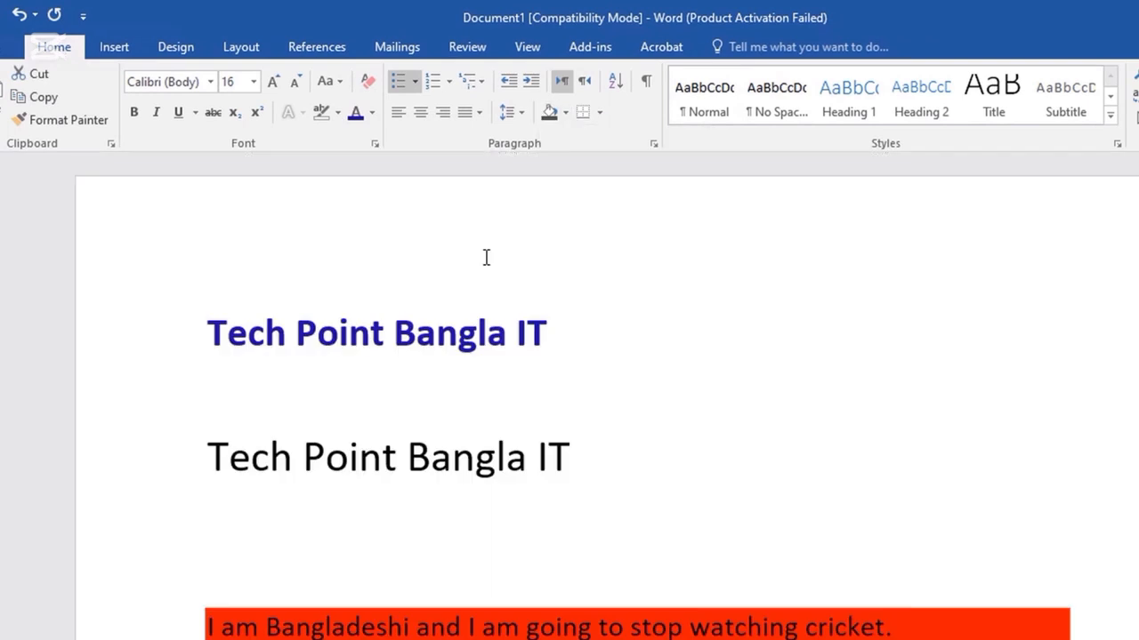
scroll(534, 254, down, 3)
drag(622, 253, 211, 263)
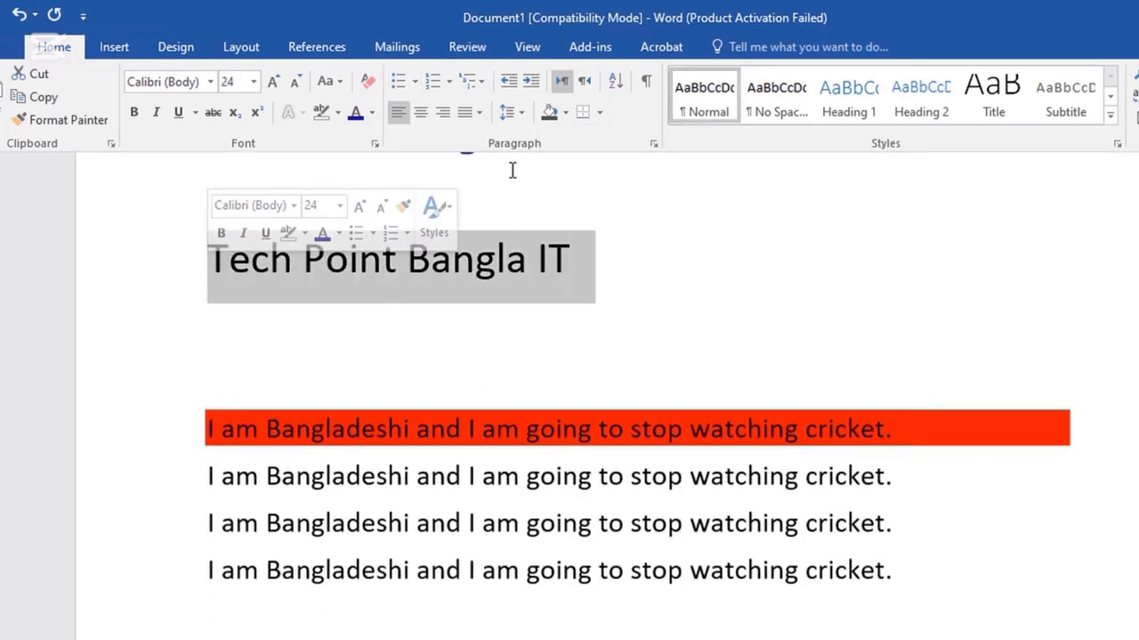
click(567, 113)
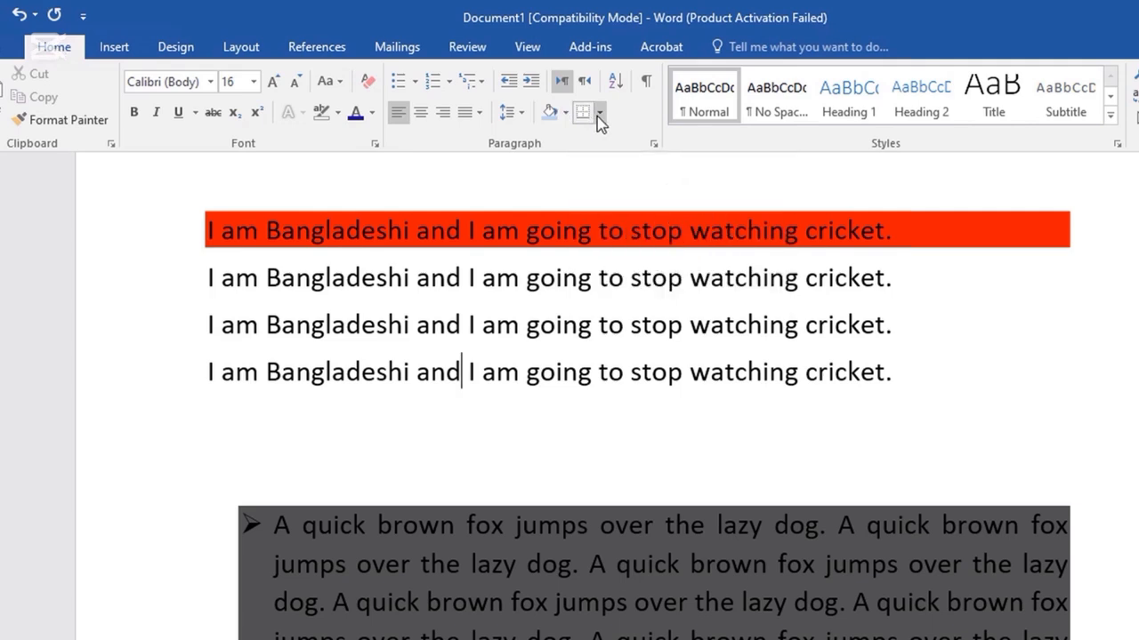
Add a right border to the four sample lines.
click(911, 334)
drag(936, 386, 195, 231)
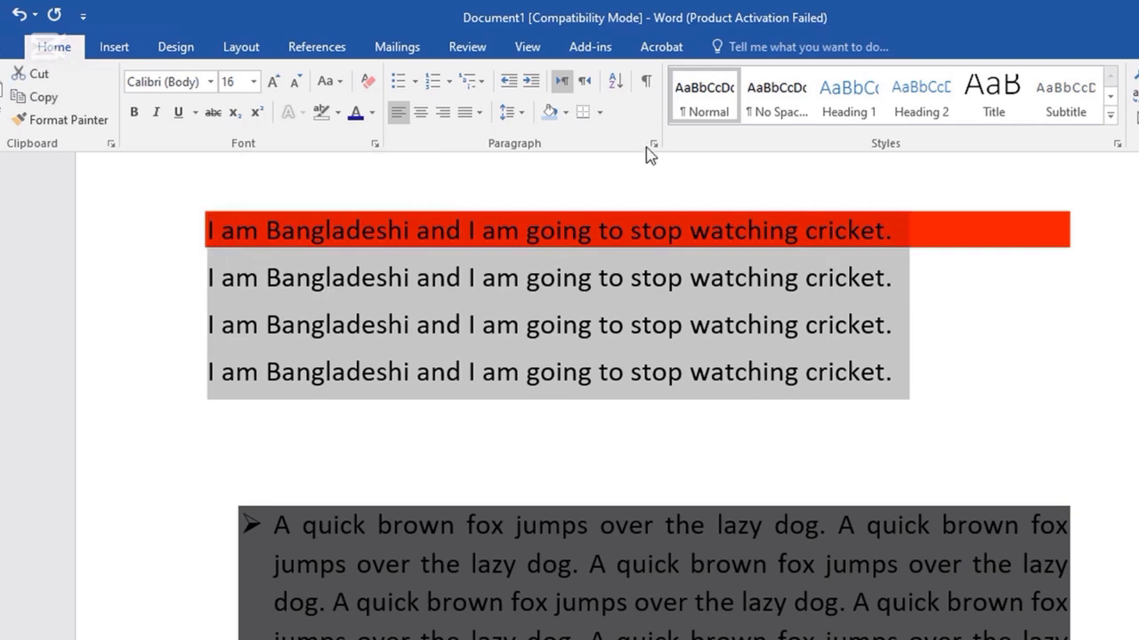
click(600, 114)
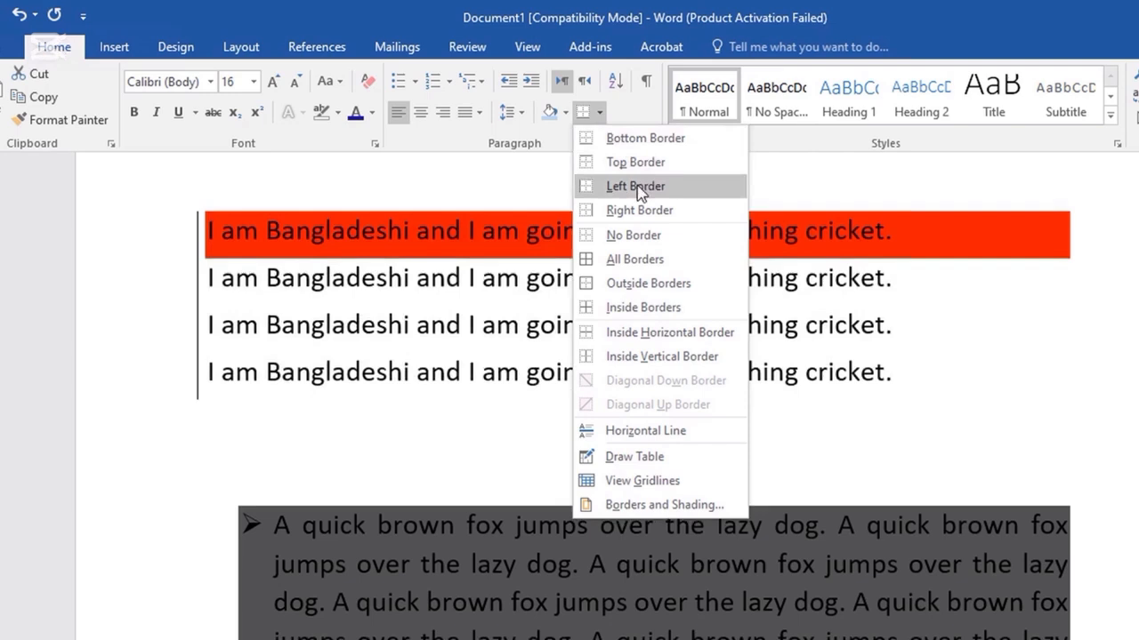
click(637, 212)
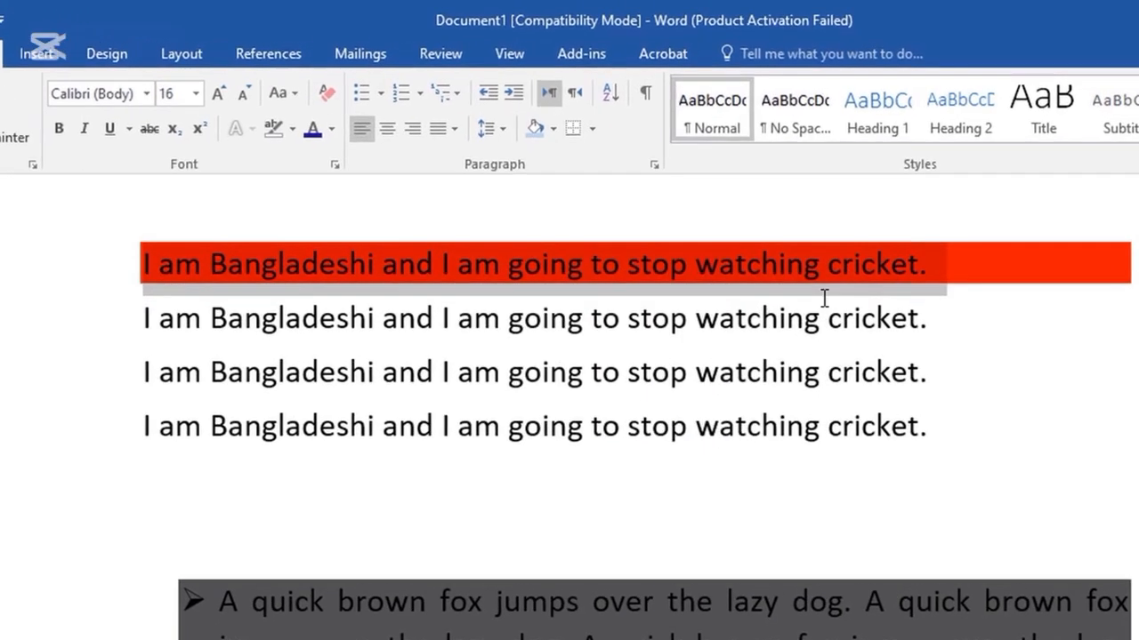
Set the first sample line's shading to No Color, removing the red.
drag(950, 267, 116, 266)
click(551, 129)
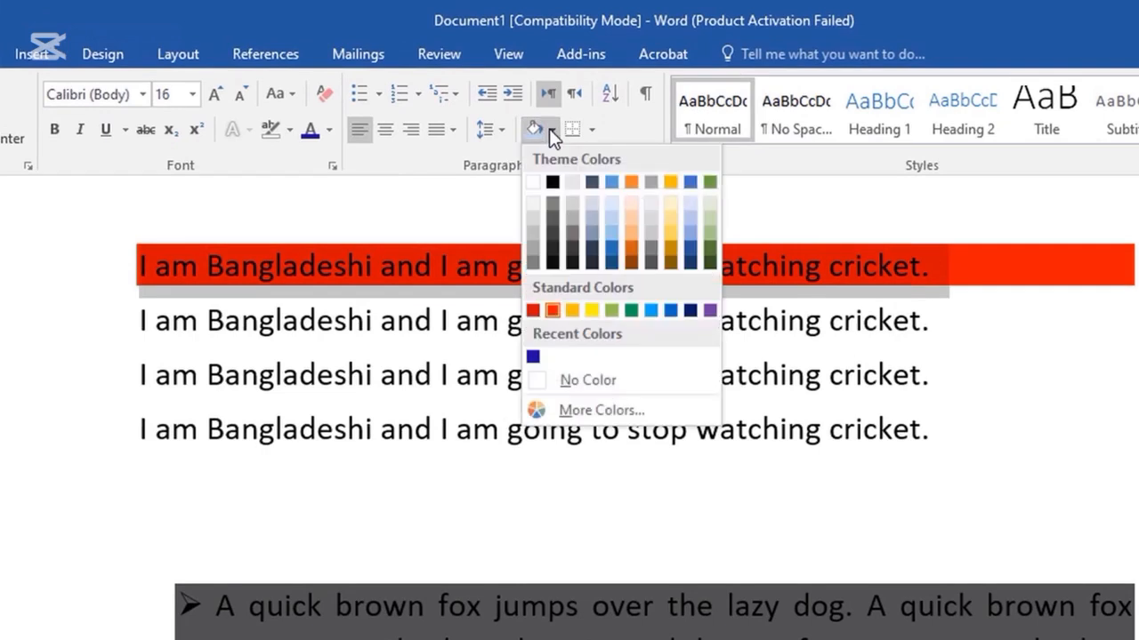
click(583, 380)
click(959, 360)
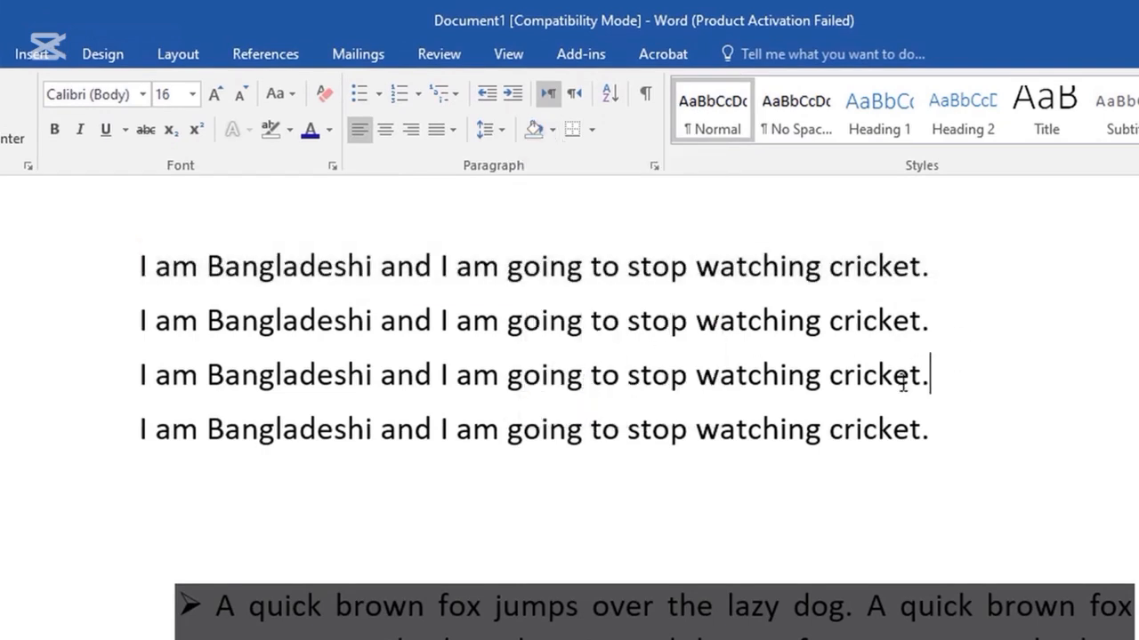
scroll(938, 490, up, 2)
Apply All Borders to the four 'I am Bangladeshi…' lines, boxing each line.
drag(964, 509, 132, 338)
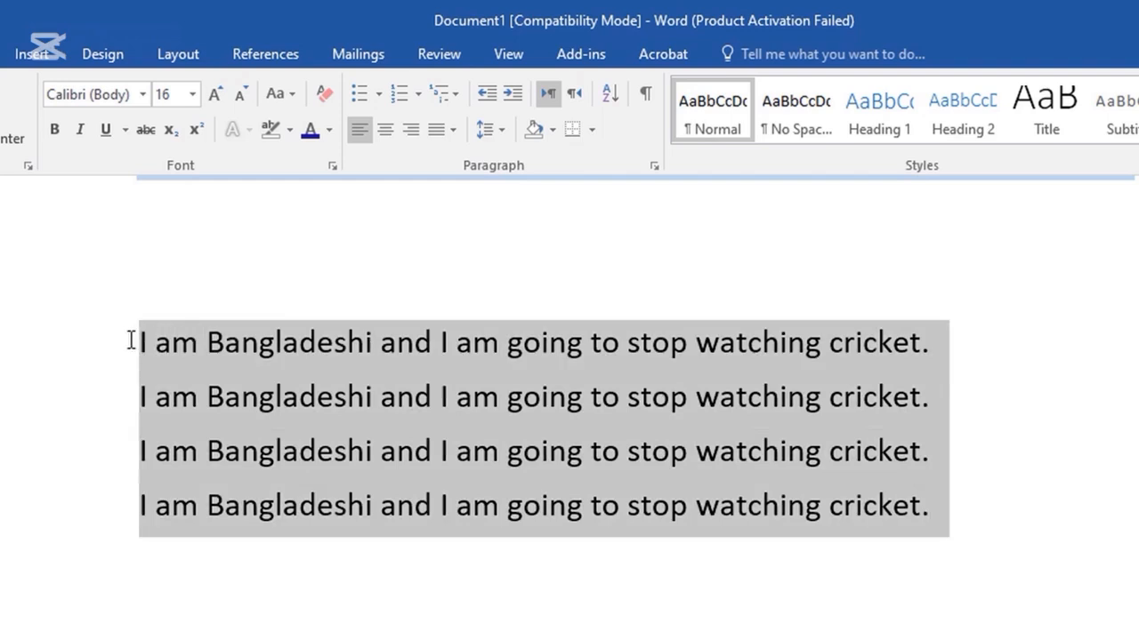
click(594, 123)
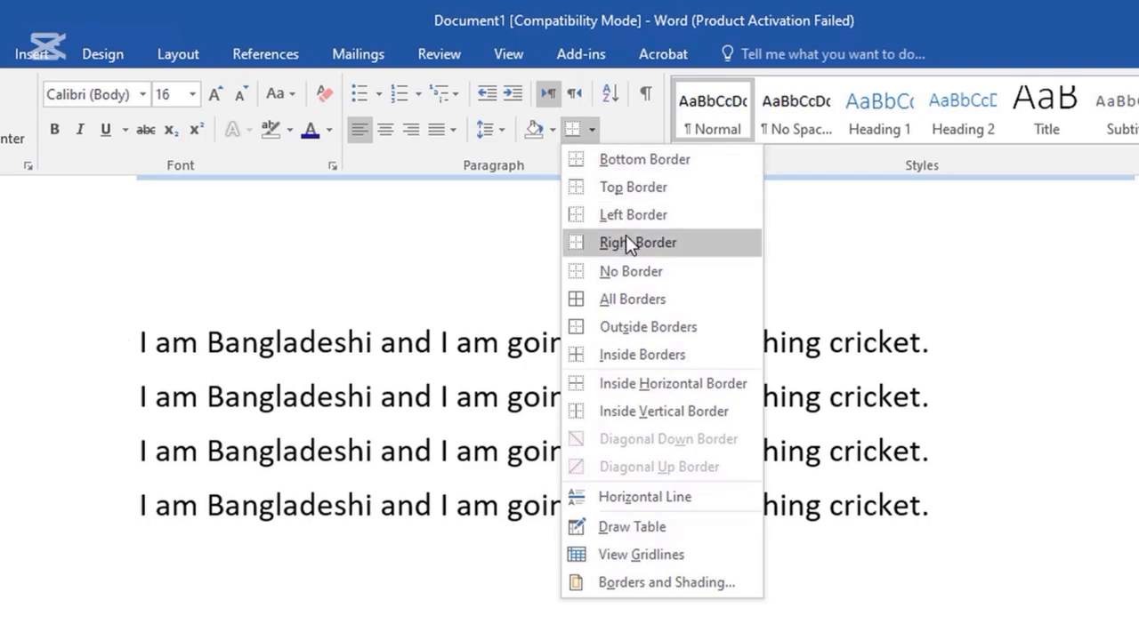
click(627, 299)
scroll(577, 258, up, 2)
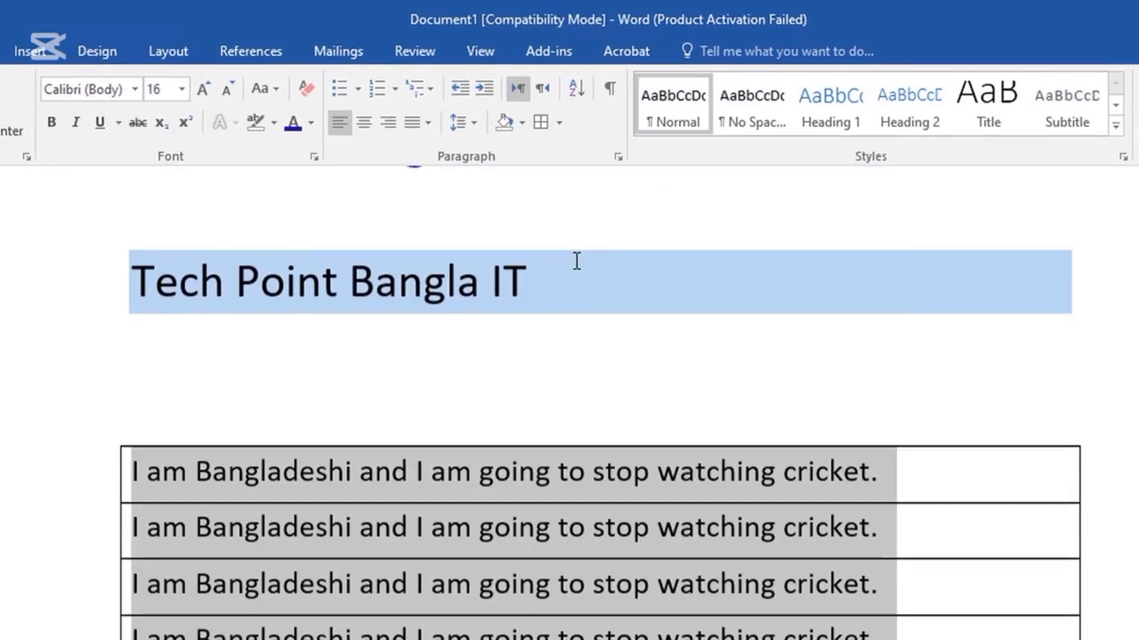
scroll(576, 259, down, 2)
scroll(576, 259, down, 1)
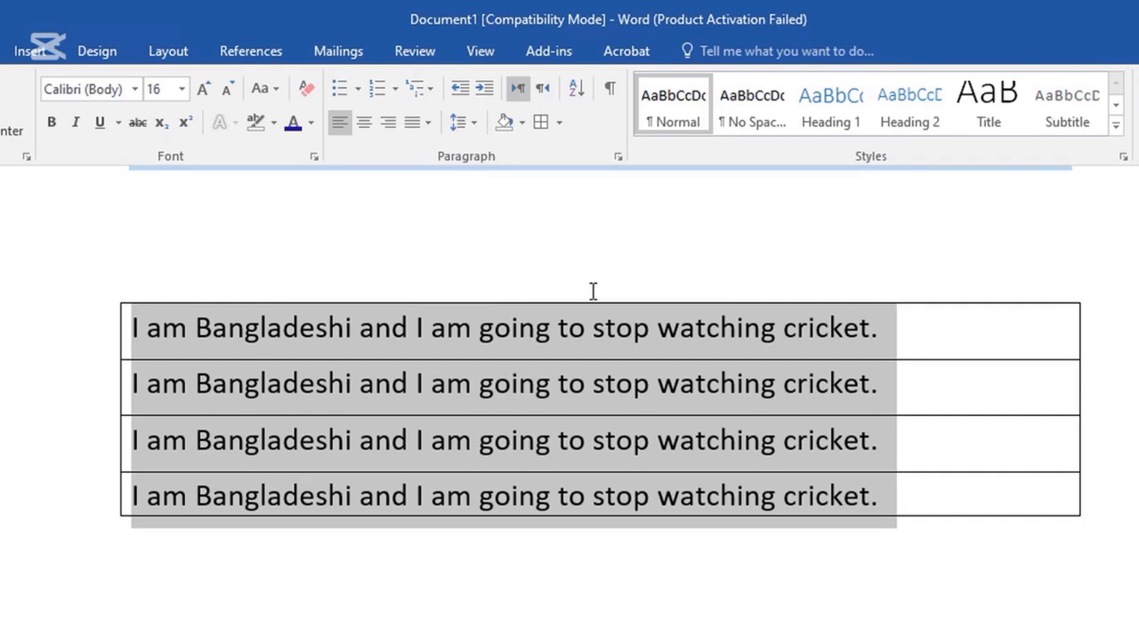
scroll(592, 291, down, 2)
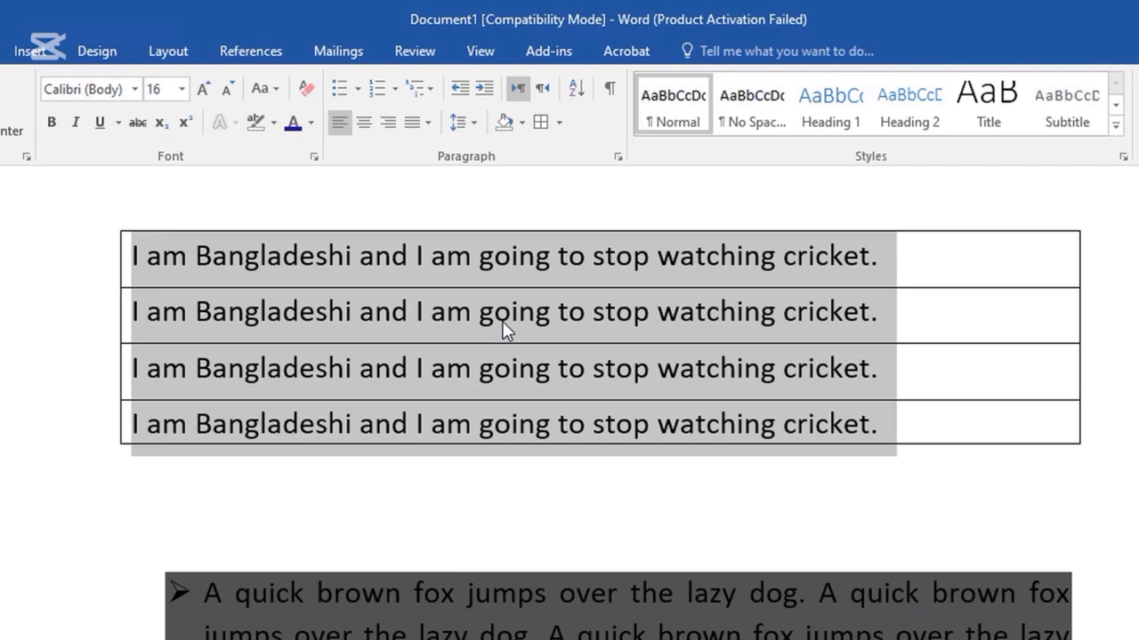
scroll(483, 406, down, 3)
Select the fox paragraph, try white shading, then set shading to No Color.
drag(550, 521, 178, 311)
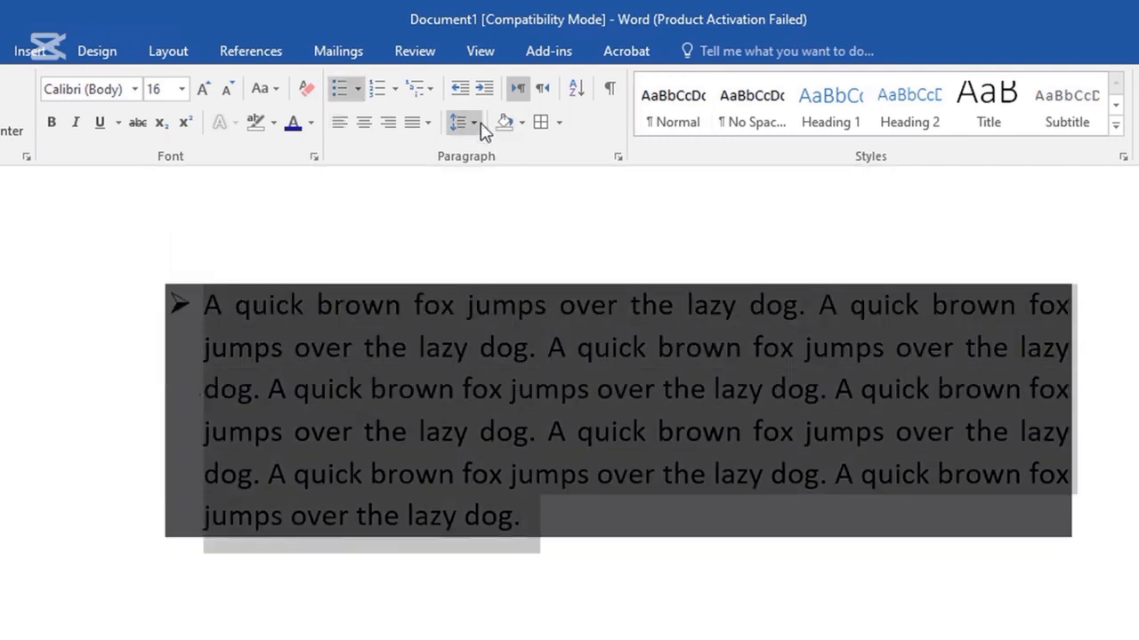
click(521, 122)
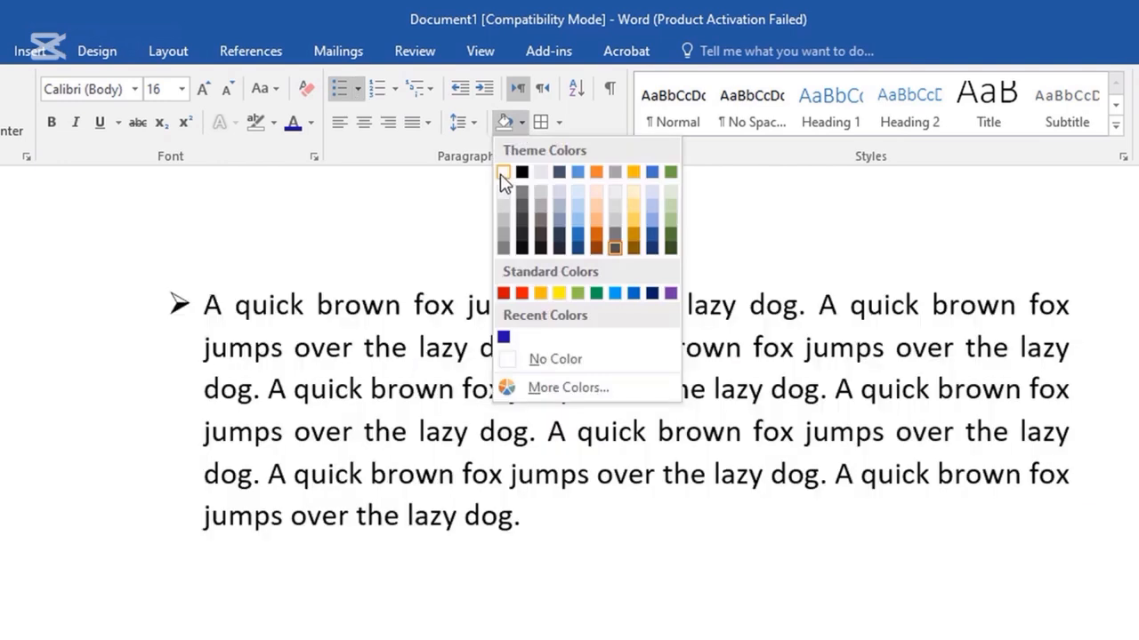
click(503, 181)
click(521, 123)
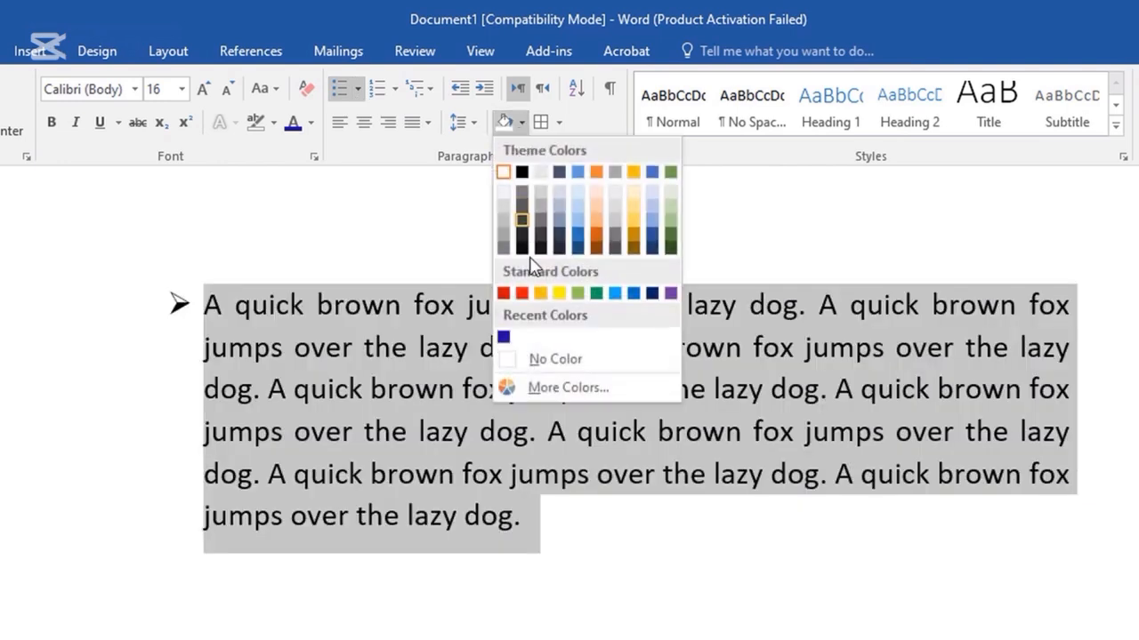
click(553, 359)
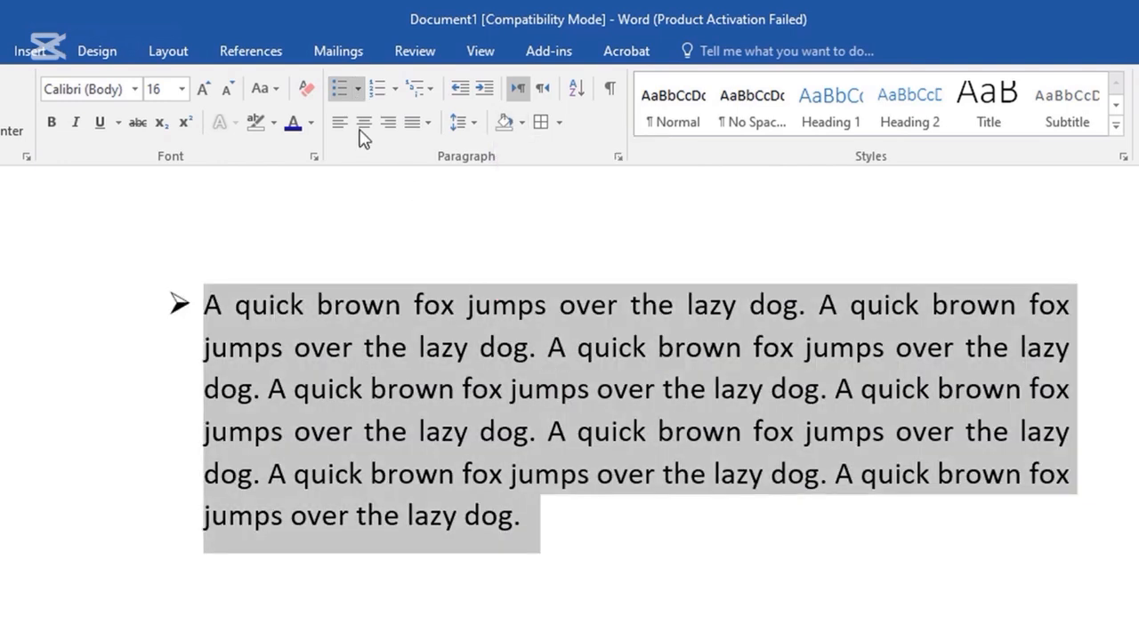
Remove the fox paragraph's arrow bullet and give it its own border box.
click(357, 89)
click(365, 238)
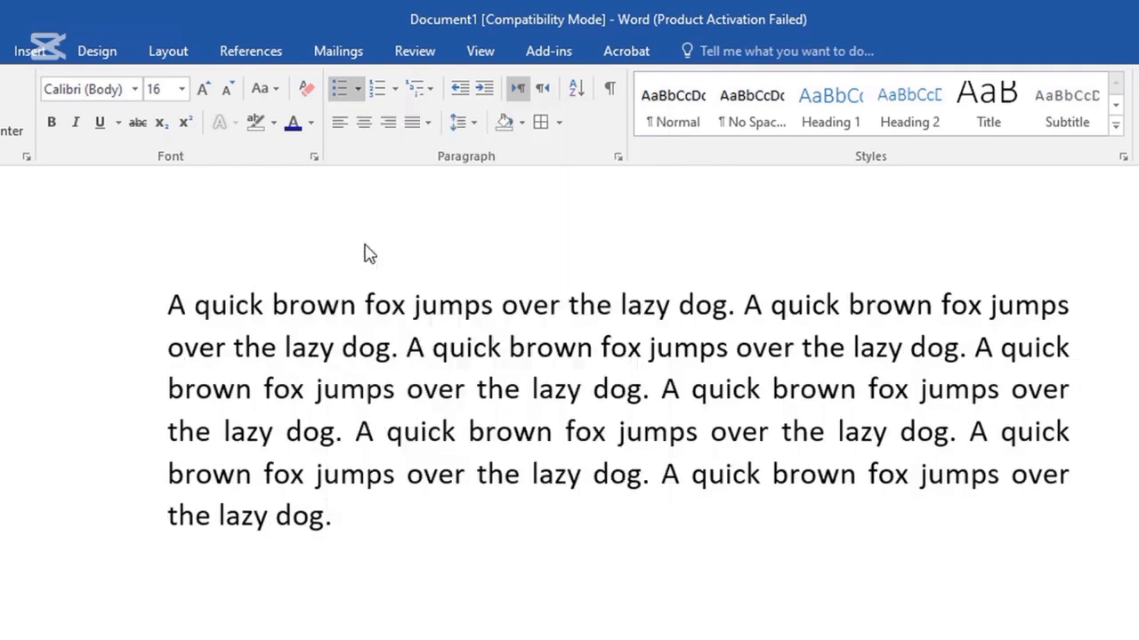
click(557, 123)
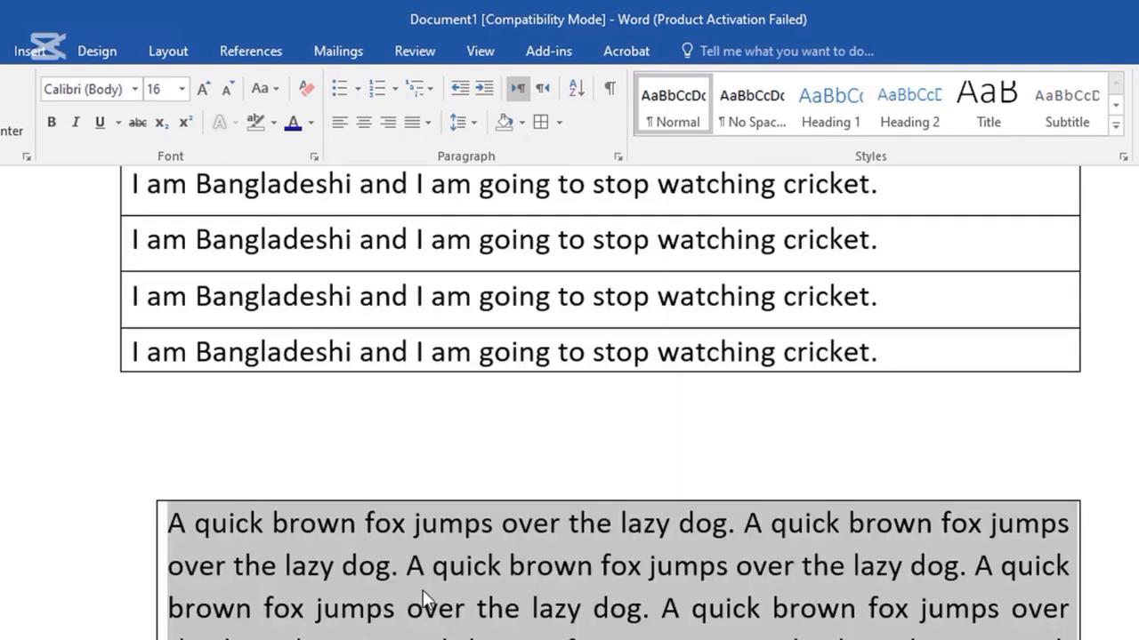
scroll(669, 610, down, 3)
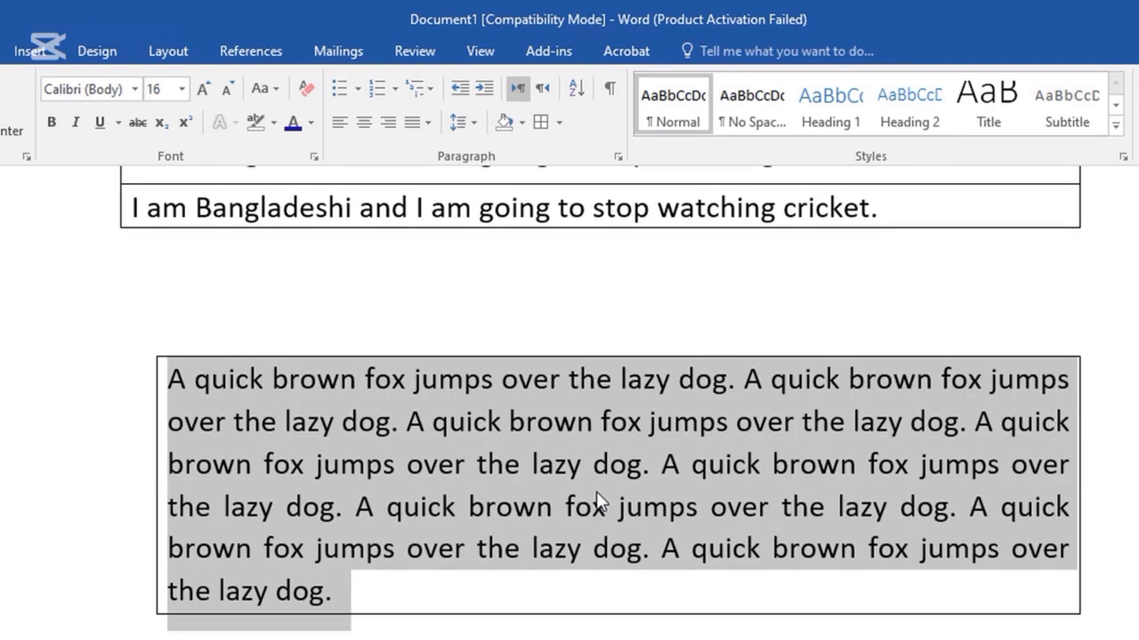
scroll(564, 325, up, 6)
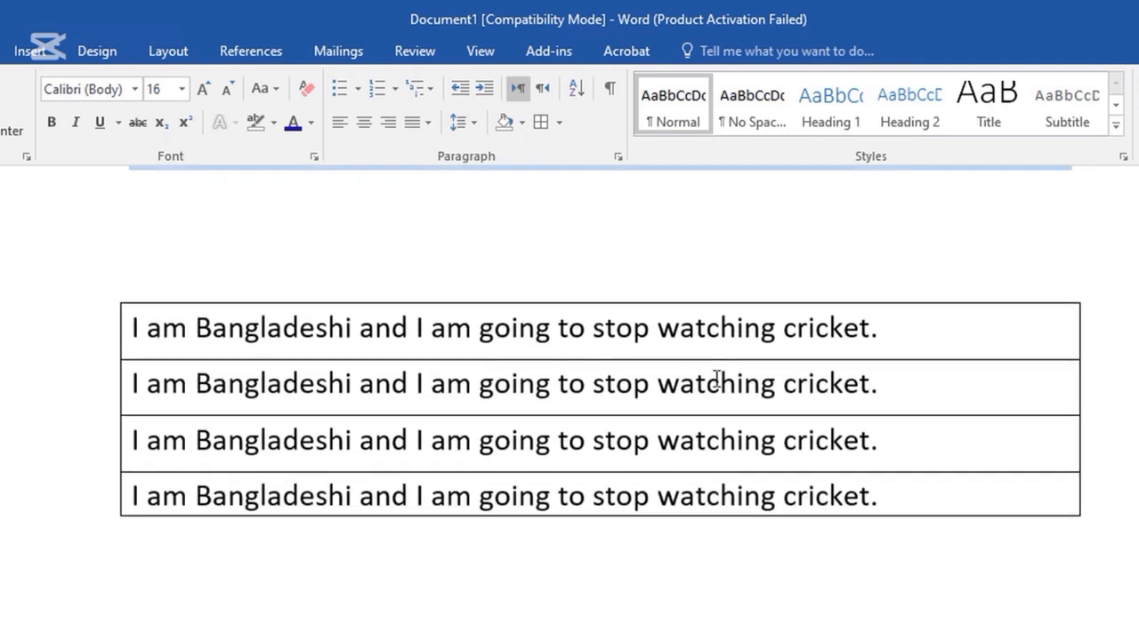
Type two filler lines, 'gdgdf' and 'iyy789t', below the bordered sample lines.
scroll(714, 380, up, 1)
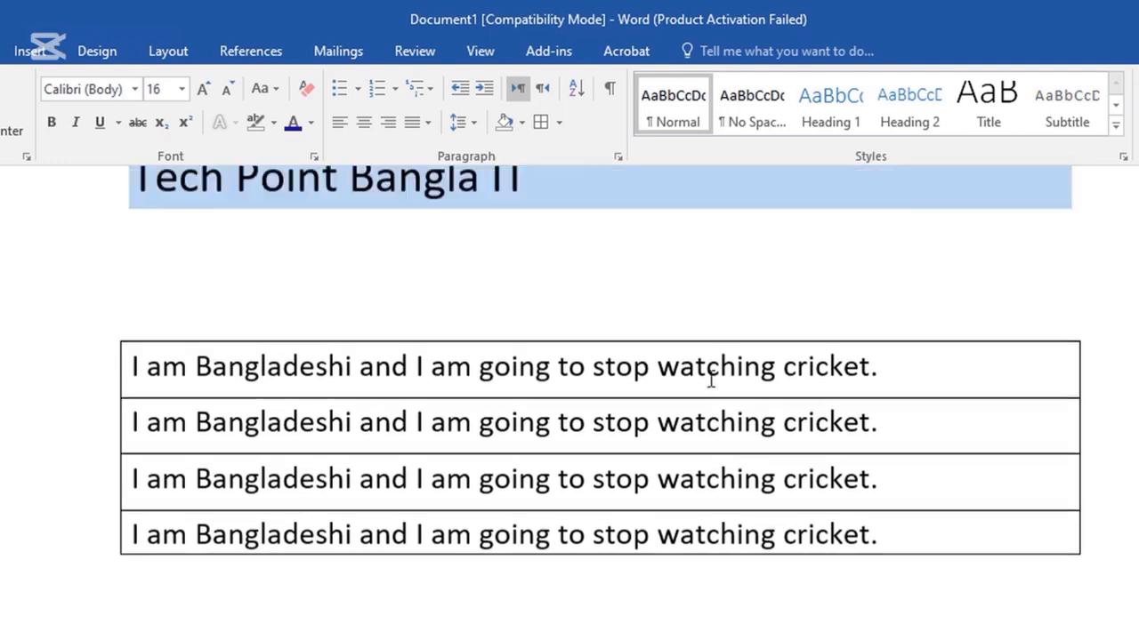
scroll(241, 364, down, 5)
click(241, 364)
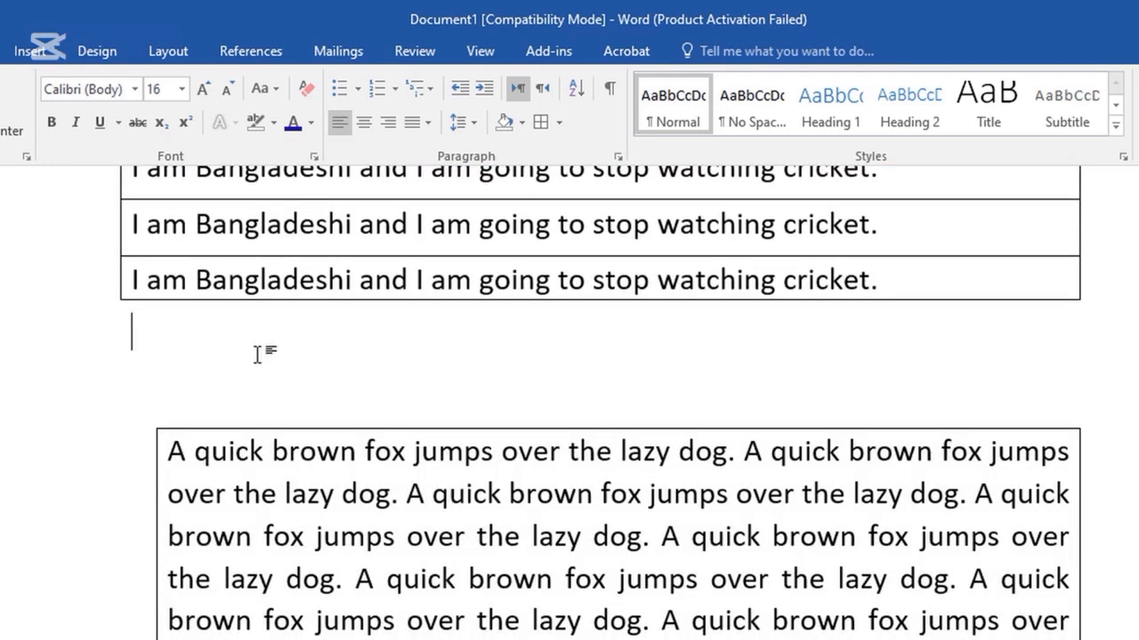
text(gdgdf)
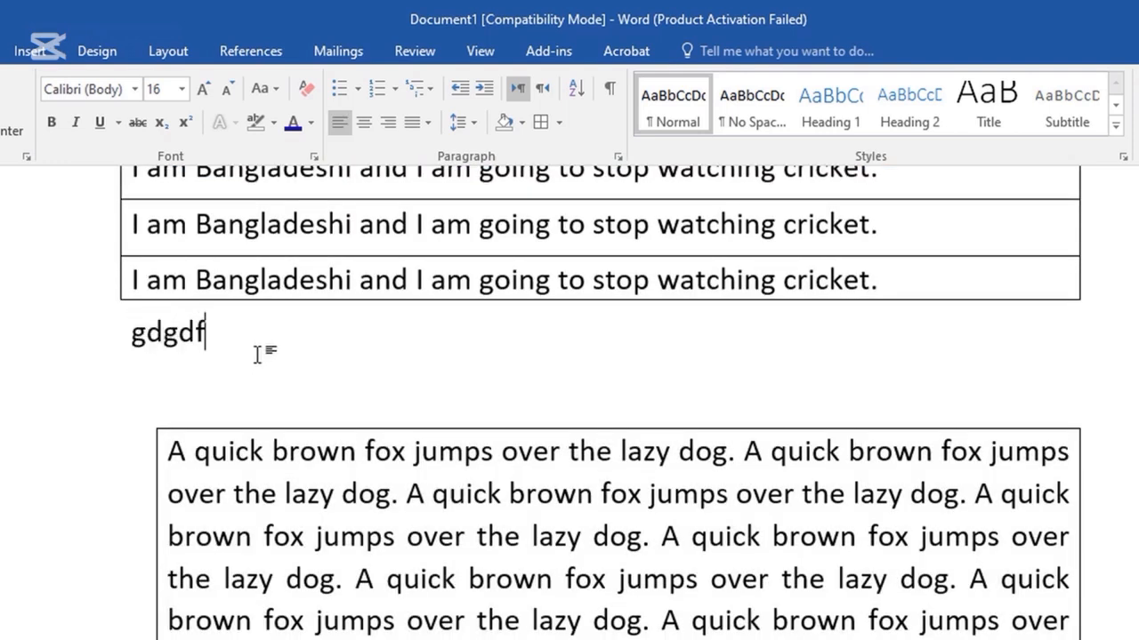
key(Return)
text(iyy789t)
Select both filler lines and check the Borders options without applying a border.
key(shift+Left)
key(shift+Left)
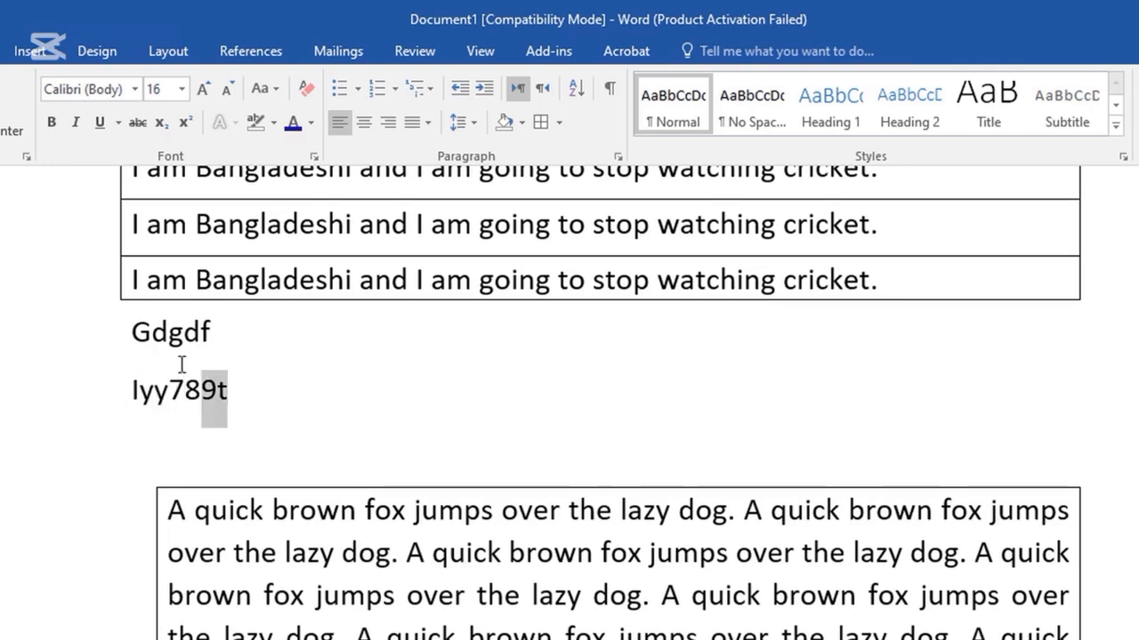
drag(181, 365, 147, 352)
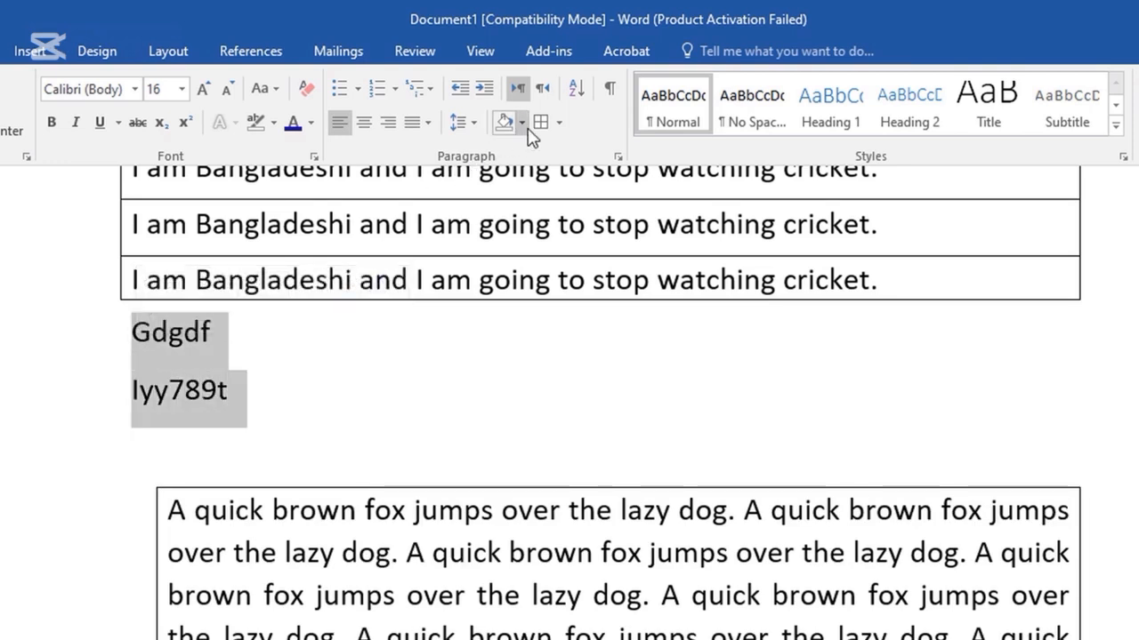
click(558, 124)
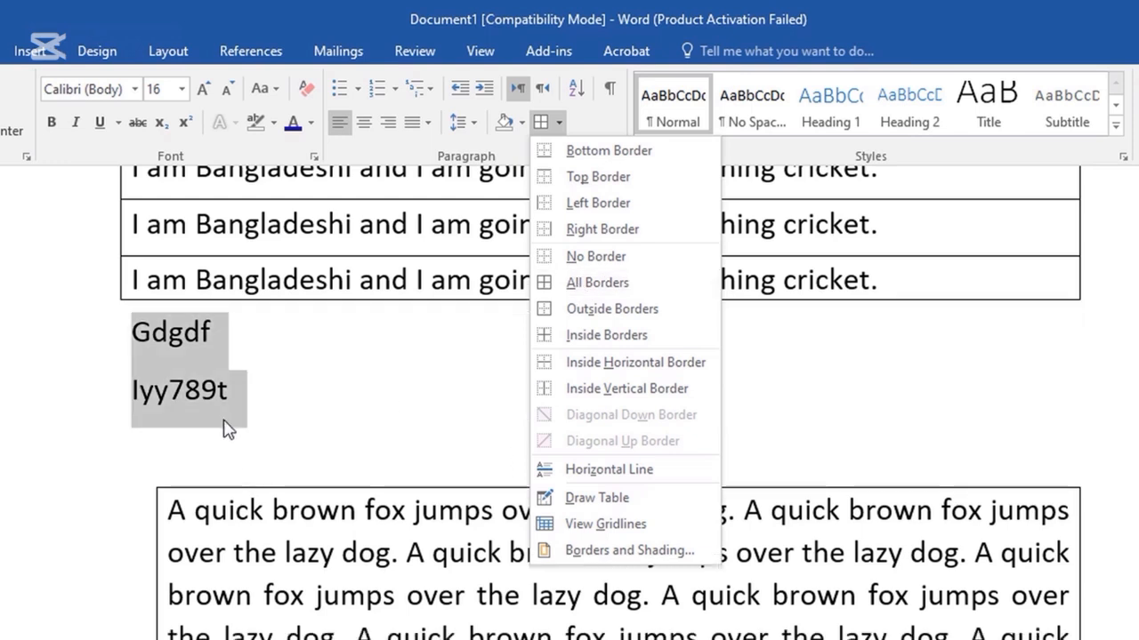
click(211, 424)
click(169, 400)
Type a filler line 'Jtut6u6t66rrr…' below the fox paragraph box and select it.
scroll(290, 541, down, 3)
scroll(290, 541, down, 4)
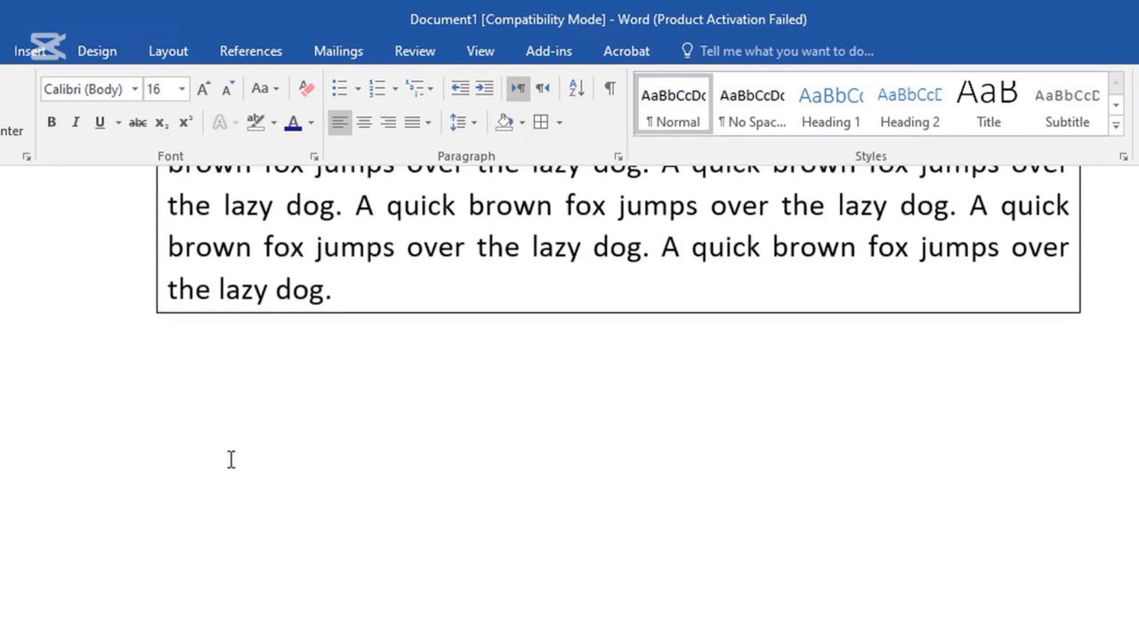
click(229, 460)
click(193, 465)
double_click(193, 465)
text(Jtut6u6t66rrrrrrrrrrrrrrrrrrrrrrrrrrrrrrrrrrrrrrrrrrrrrrrrrr)
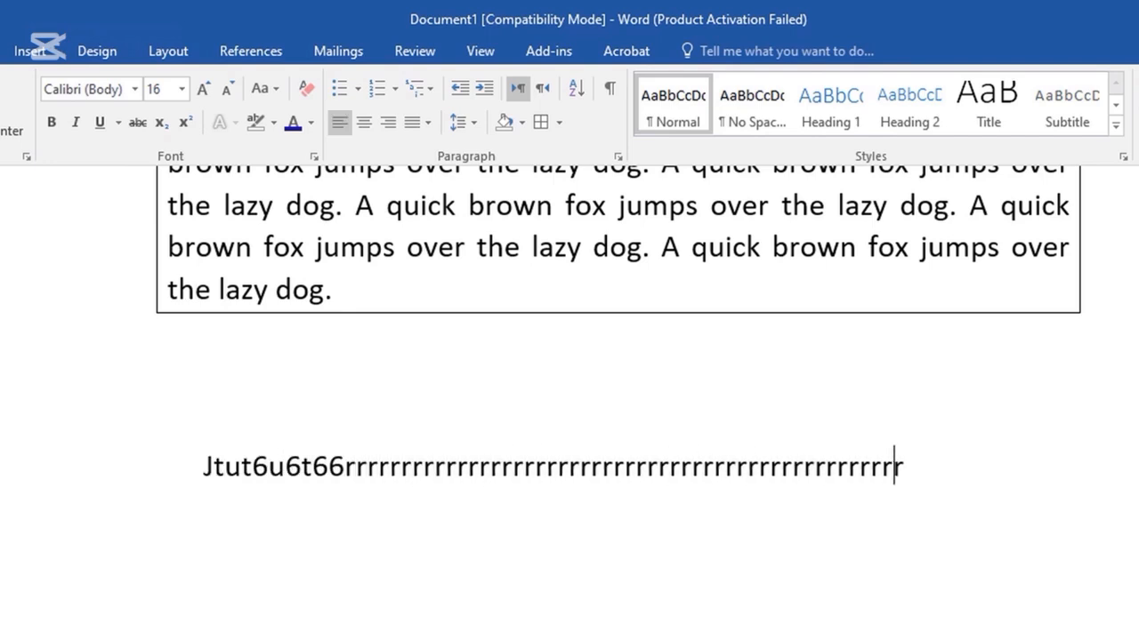
text(rrrrrrrrrrrrrrrrrrrrrrrrrrrrrrrrrrrrrrr)
drag(445, 506, 206, 467)
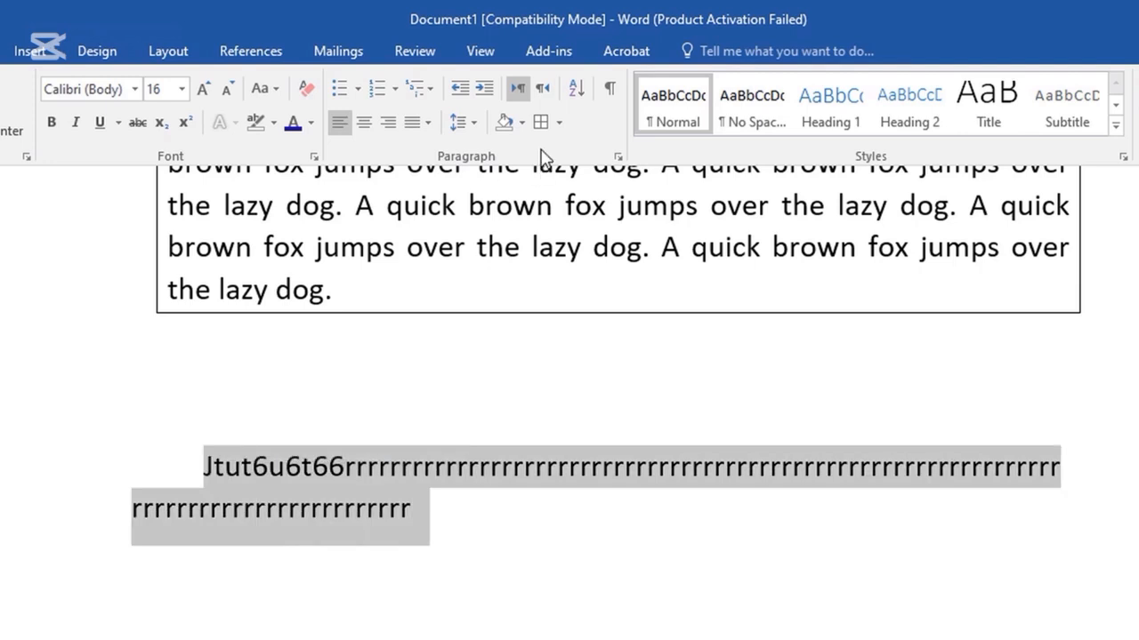
scroll(416, 351, up, 5)
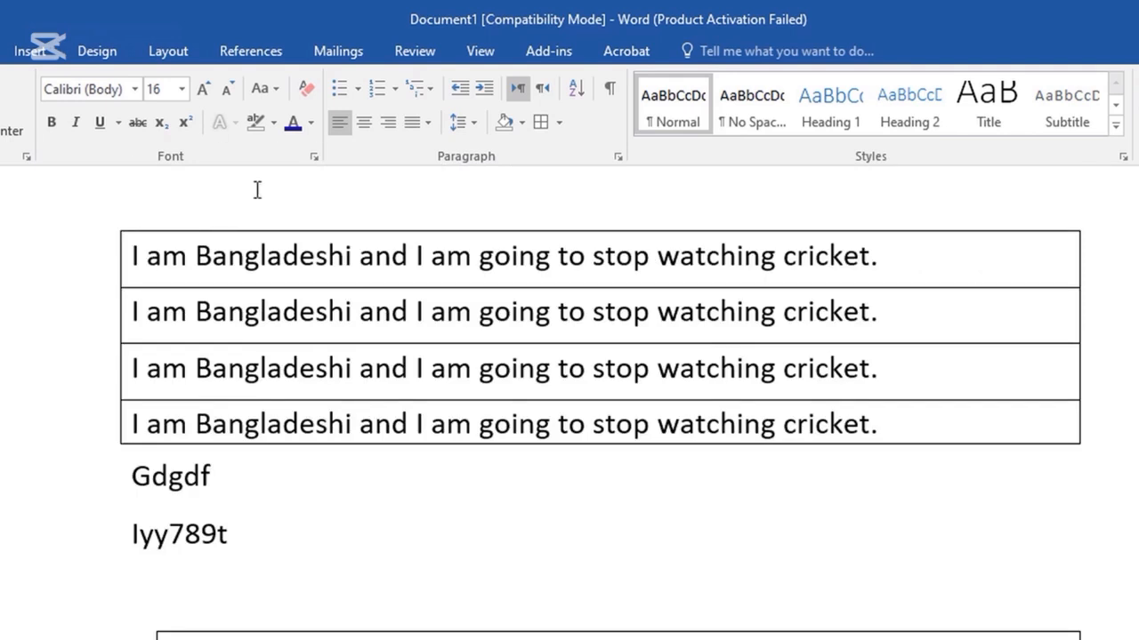
Bring up Borders and Shading from the Borders dropdown and show its Page Border settings.
click(559, 122)
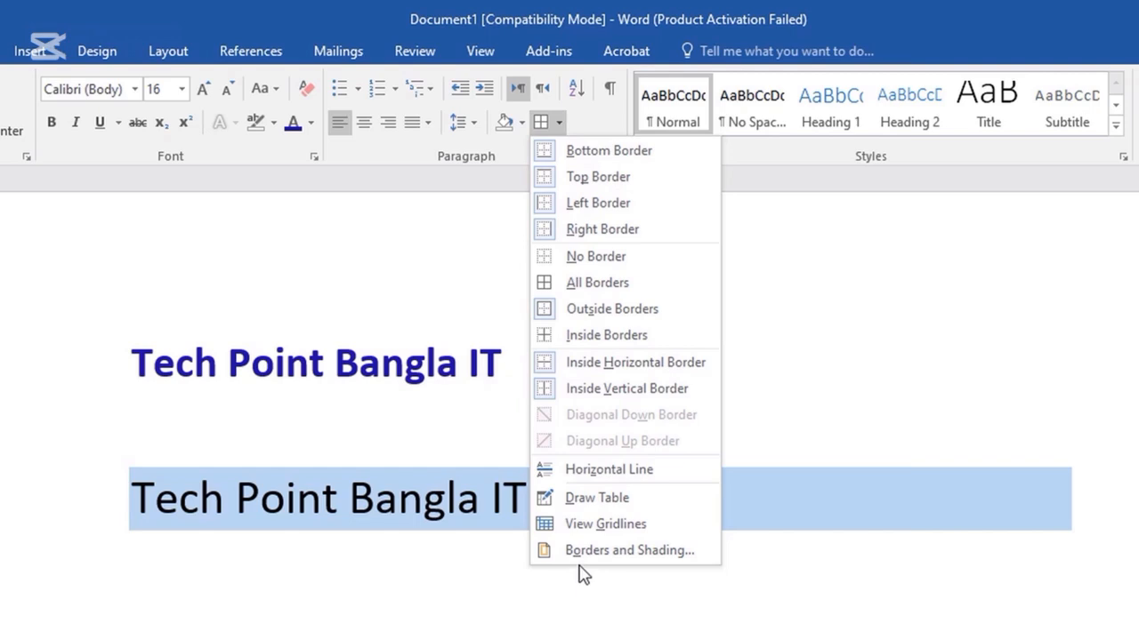
click(836, 609)
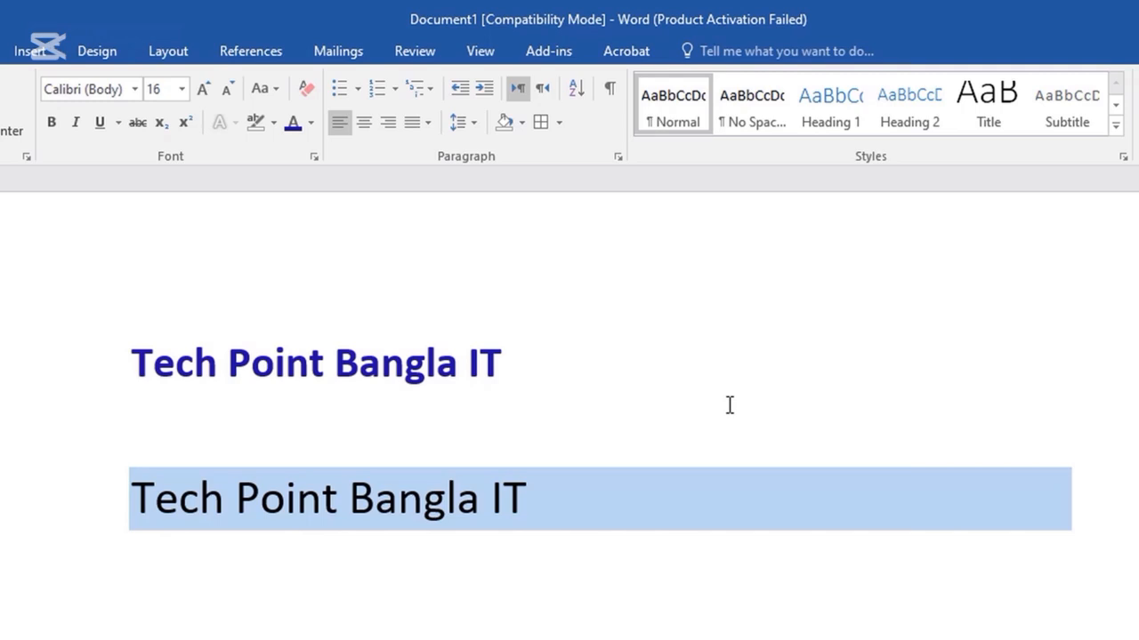
click(558, 129)
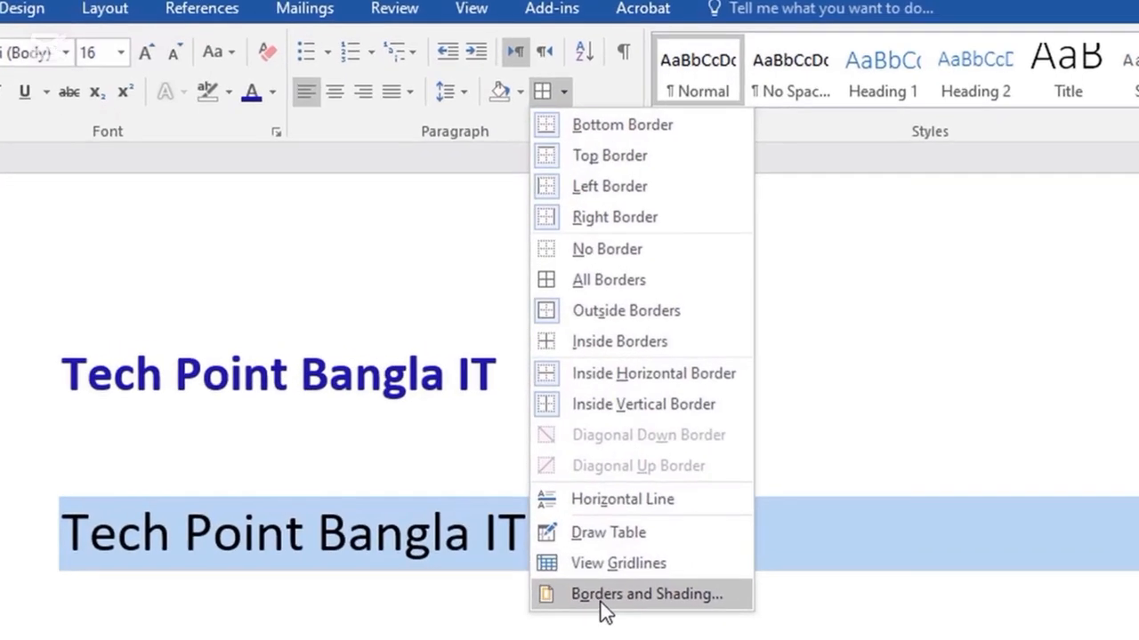
click(646, 607)
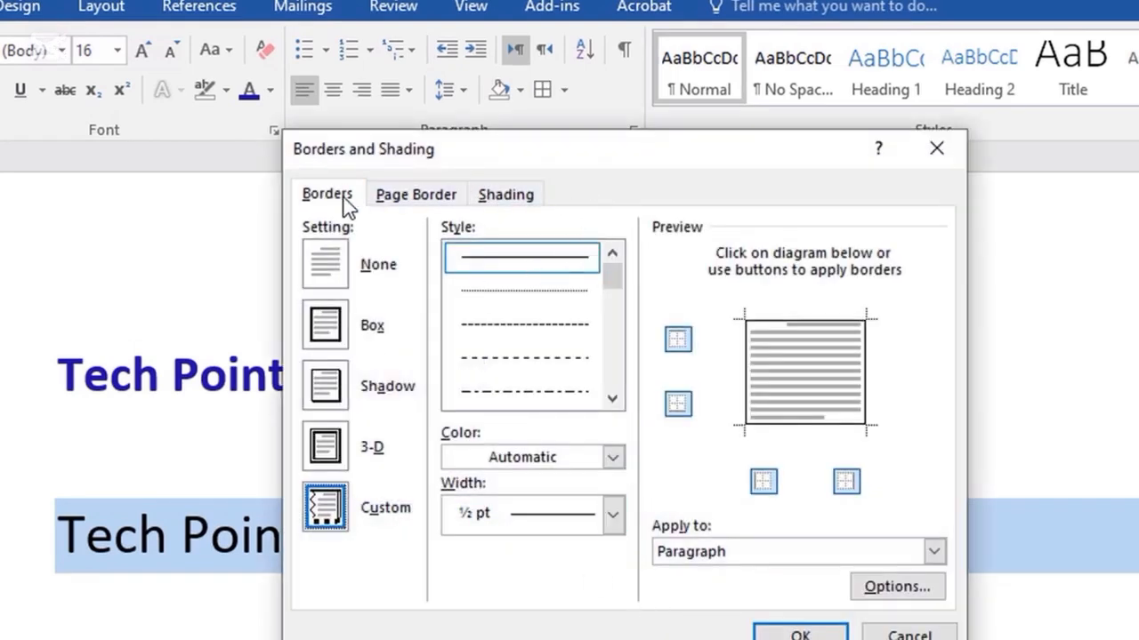
click(415, 201)
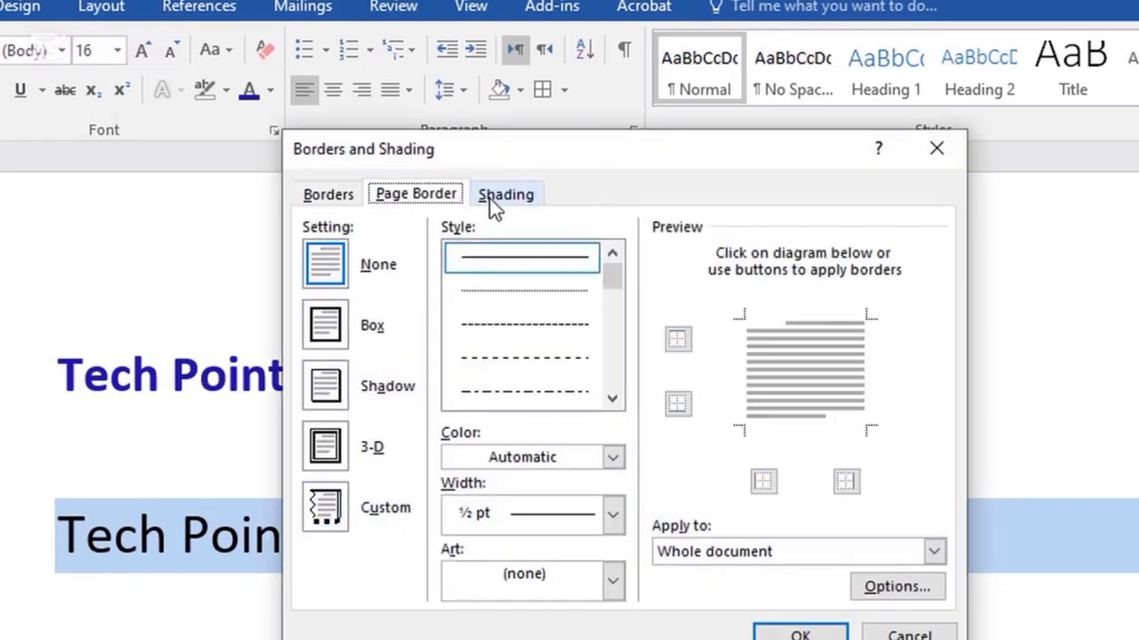
Choose the gold star artwork from the Art list for the page border.
click(490, 200)
click(427, 196)
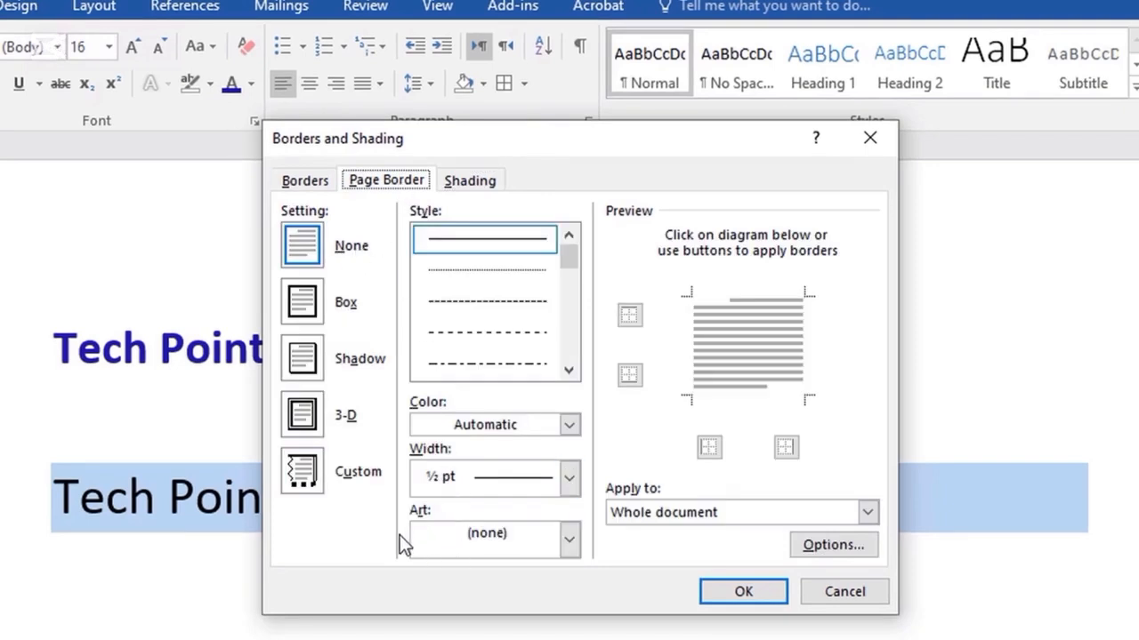
click(568, 544)
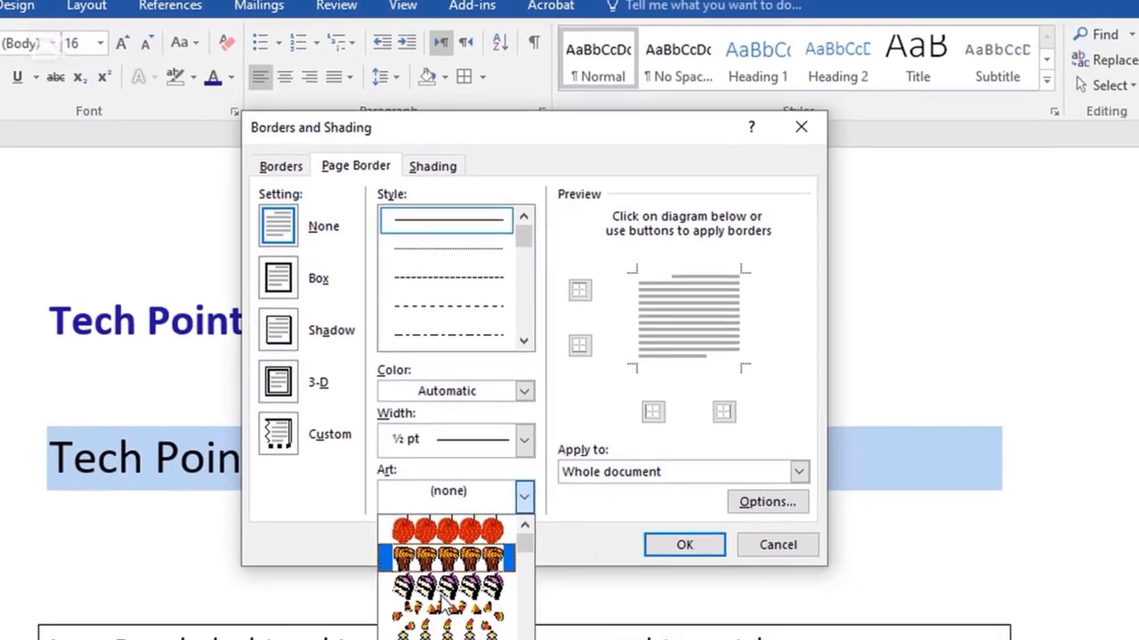
scroll(453, 572, down, 5)
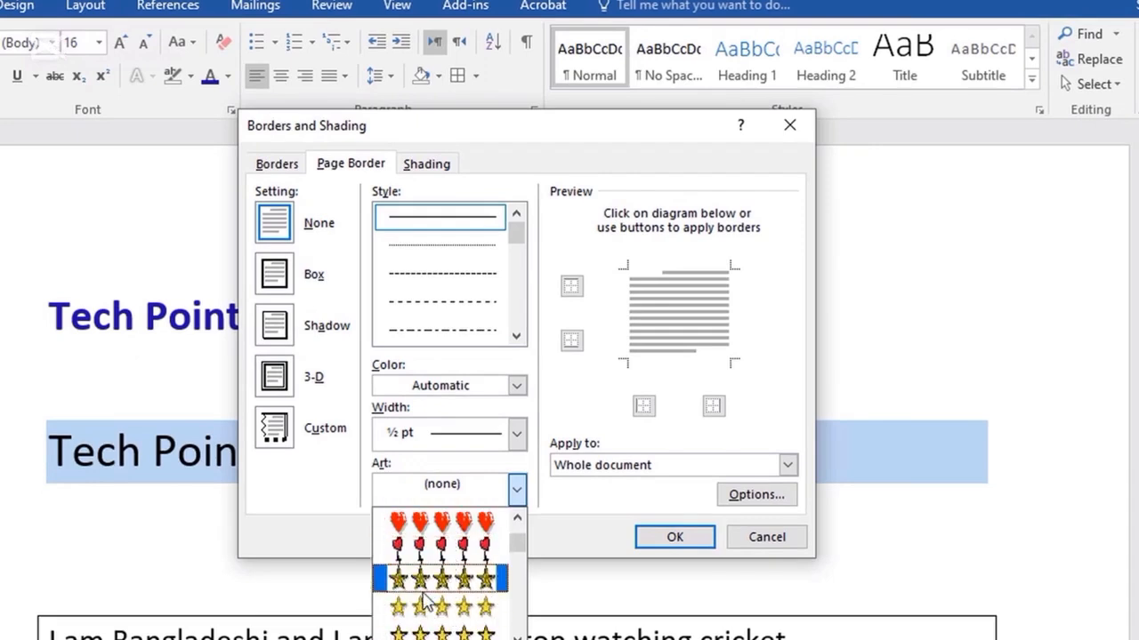
click(430, 587)
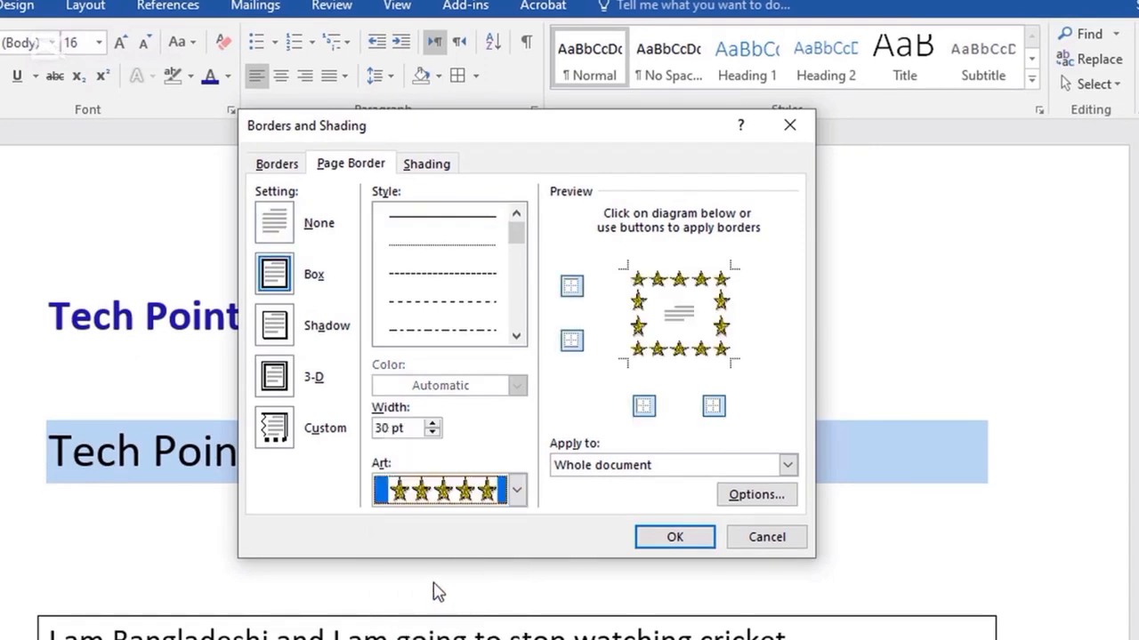
Keep the stars on all four sides at 30 pt width and apply the border to the page.
click(573, 289)
click(573, 289)
click(572, 343)
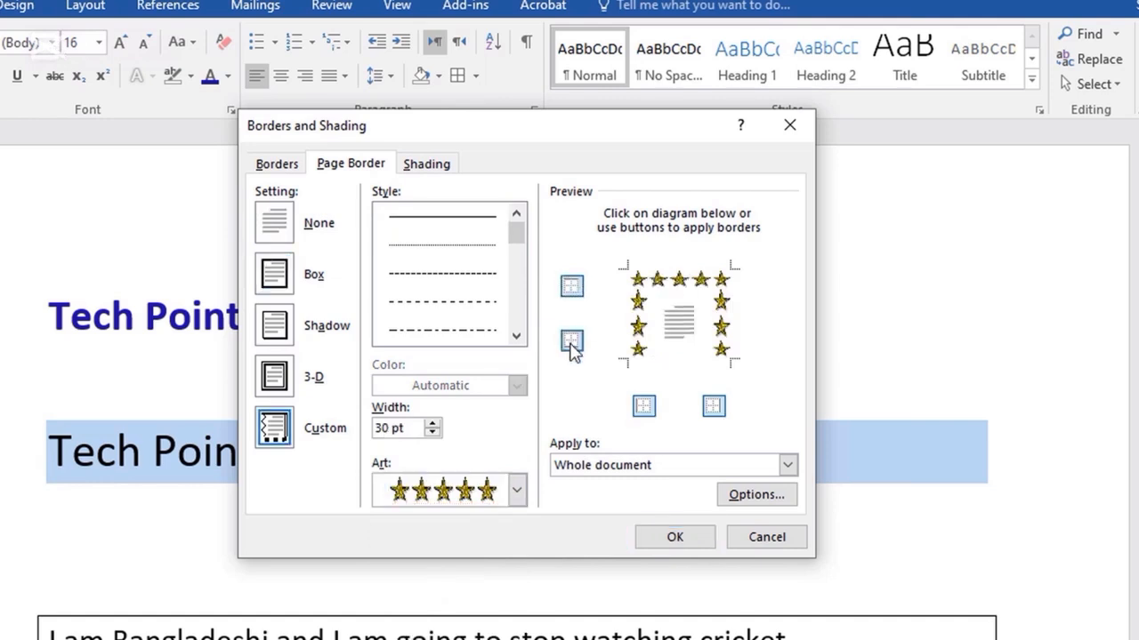
click(572, 343)
click(714, 406)
click(643, 408)
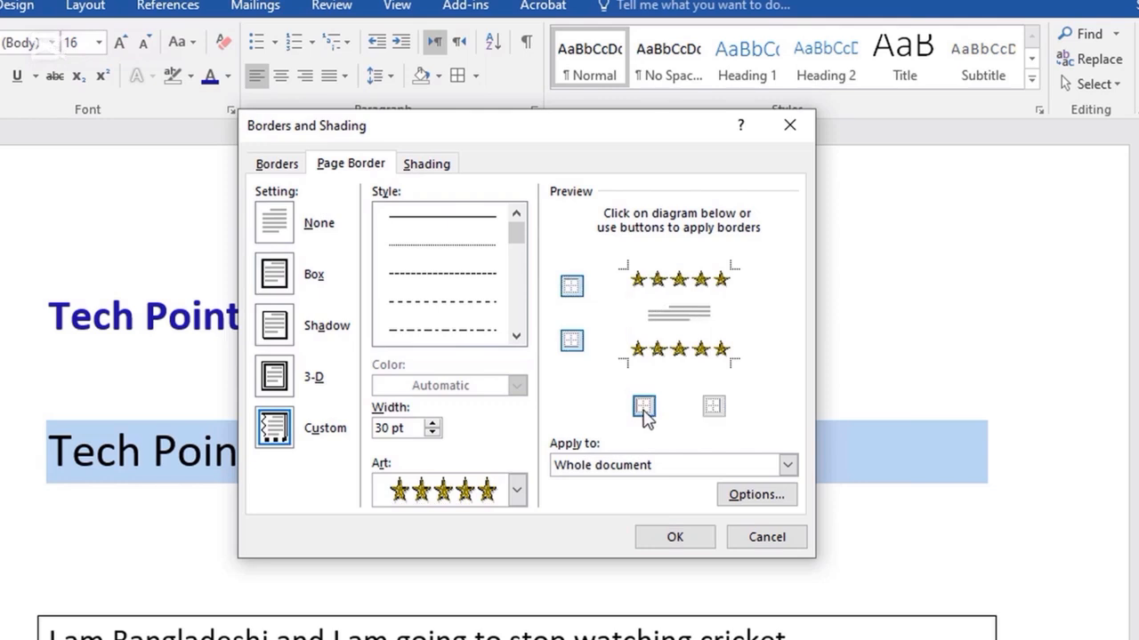
click(643, 407)
click(714, 406)
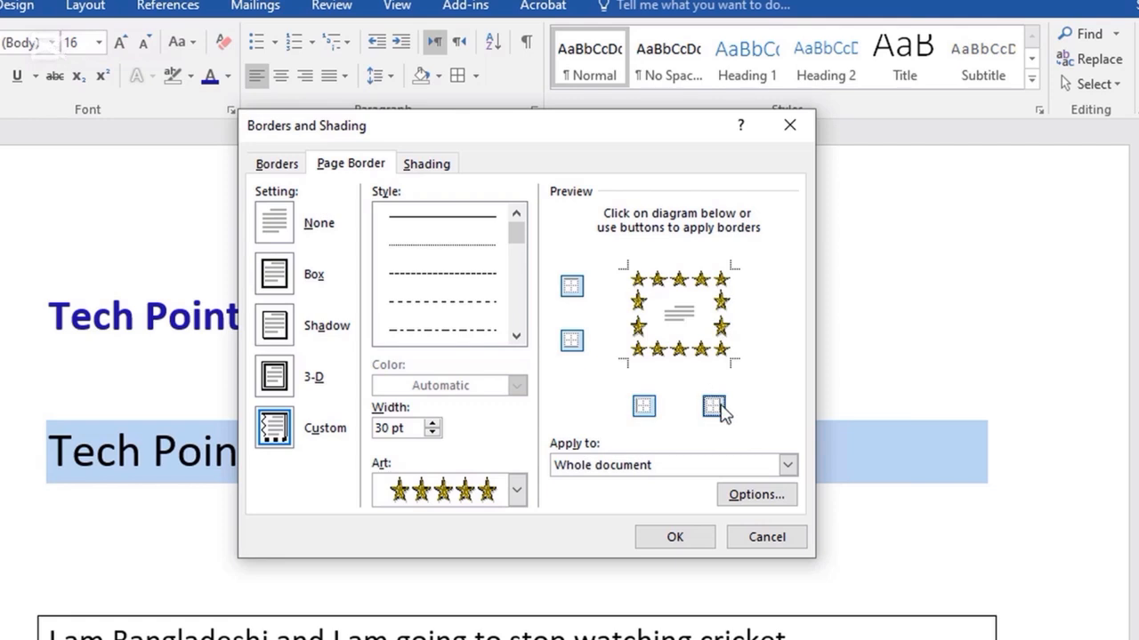
click(714, 407)
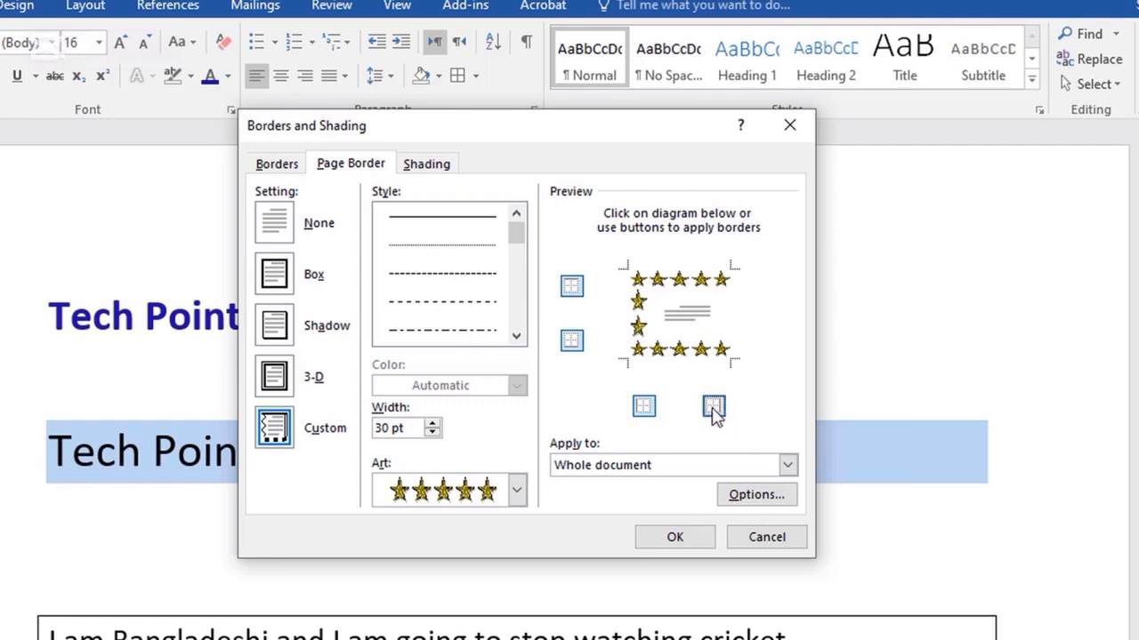
click(712, 410)
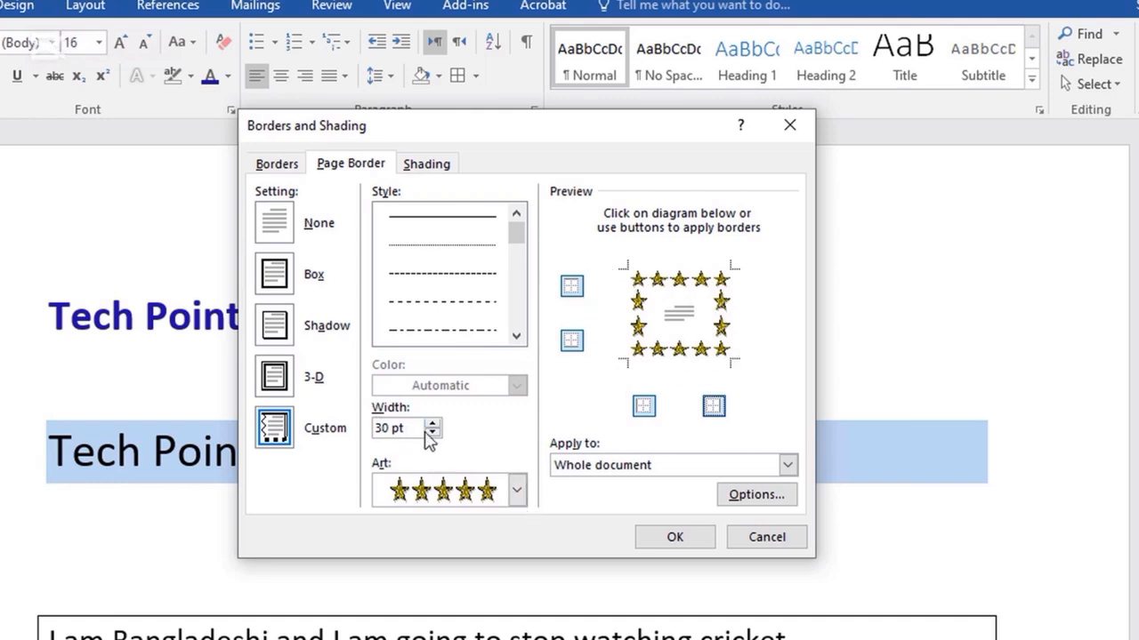
double_click(390, 432)
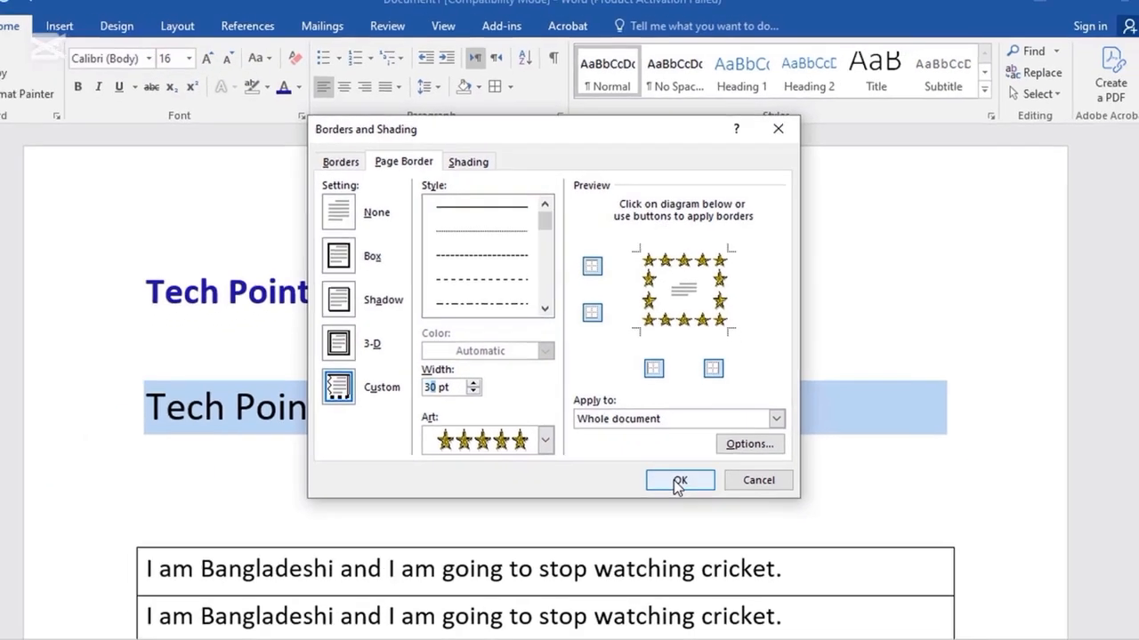
click(669, 537)
scroll(780, 503, down, 10)
Reduce the star page border width to 10 pt.
ctrl+scroll(698, 318, down, 6)
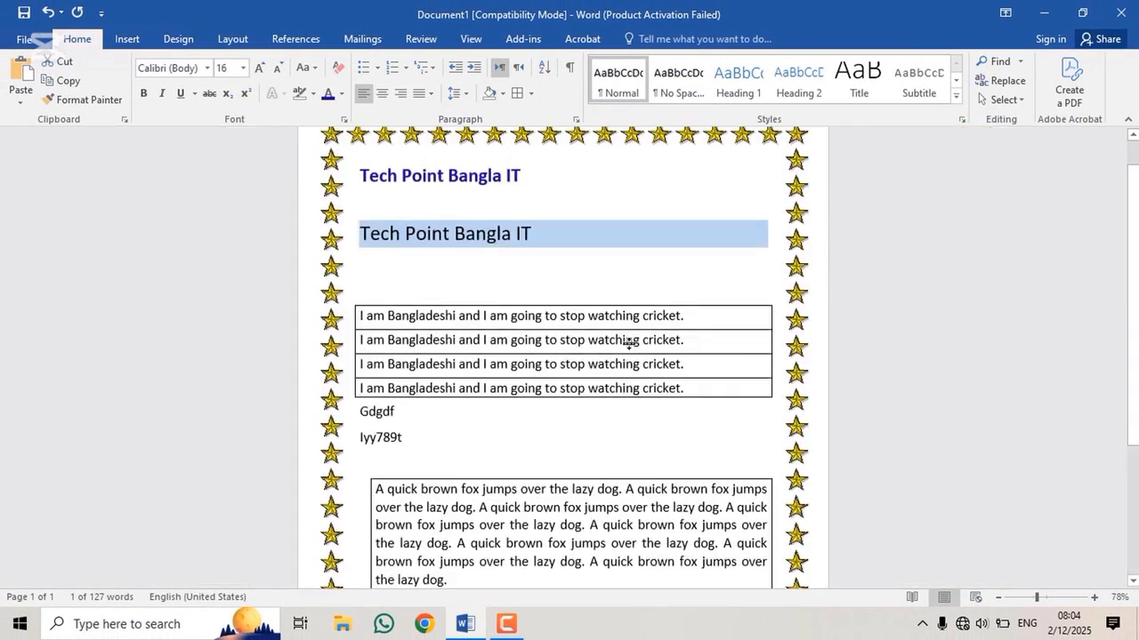
ctrl+scroll(654, 338, up, 4)
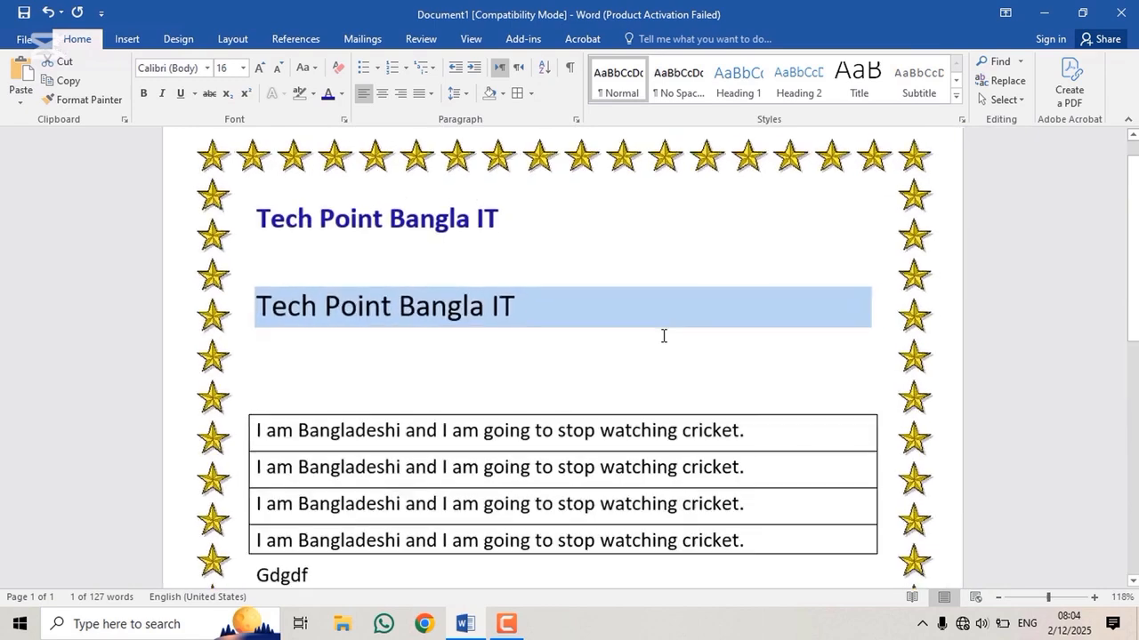
ctrl+scroll(659, 335, down, 4)
ctrl+scroll(659, 335, up, 6)
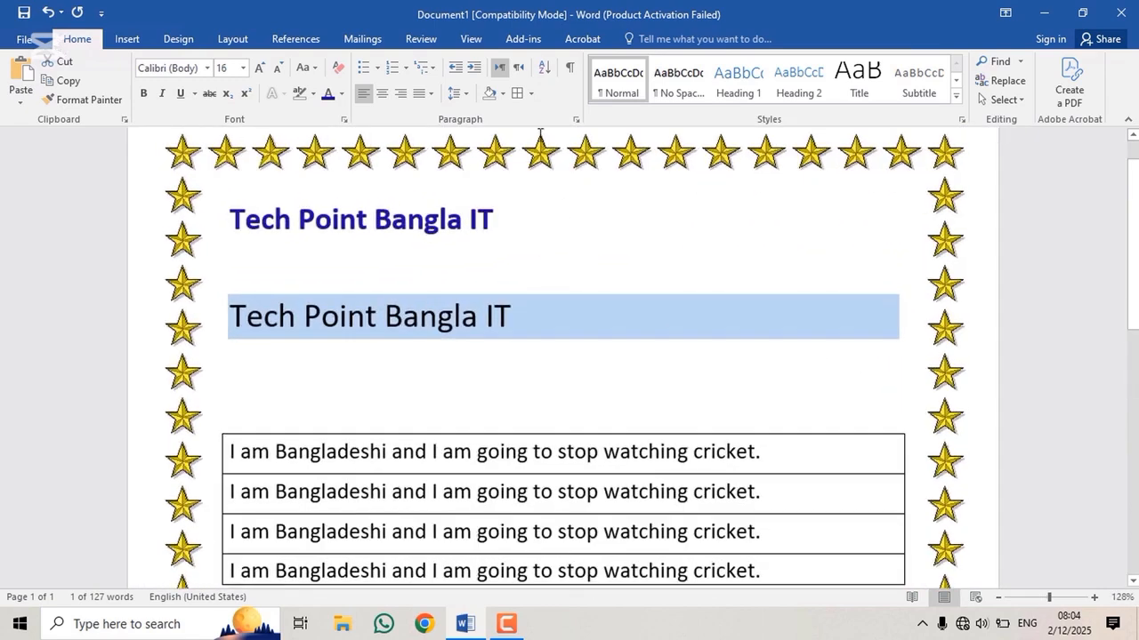
click(531, 93)
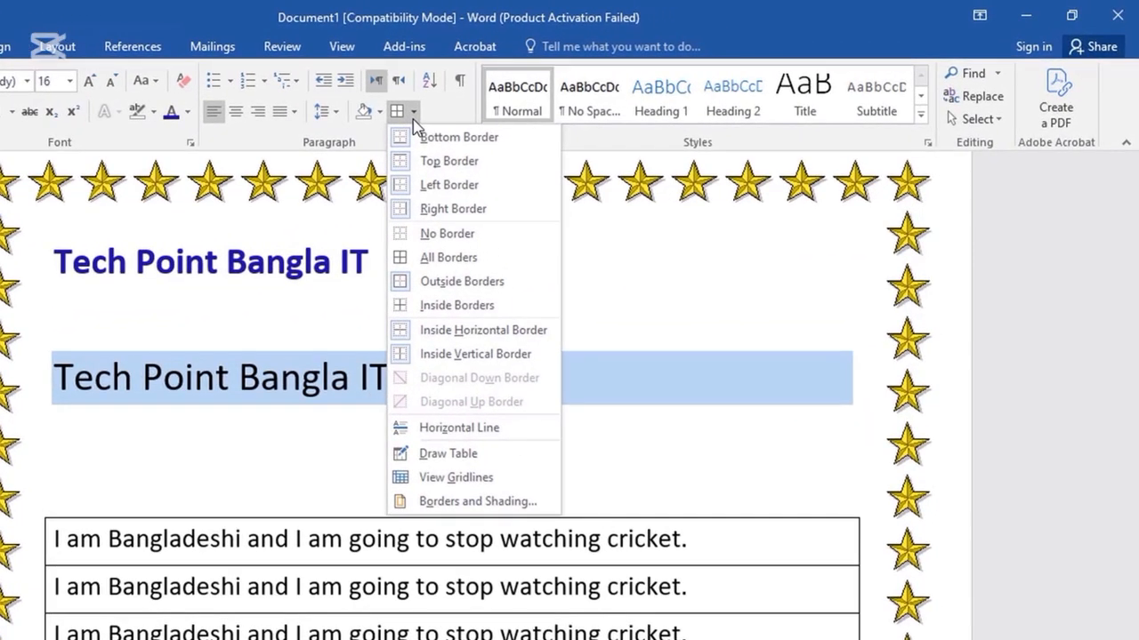
click(447, 502)
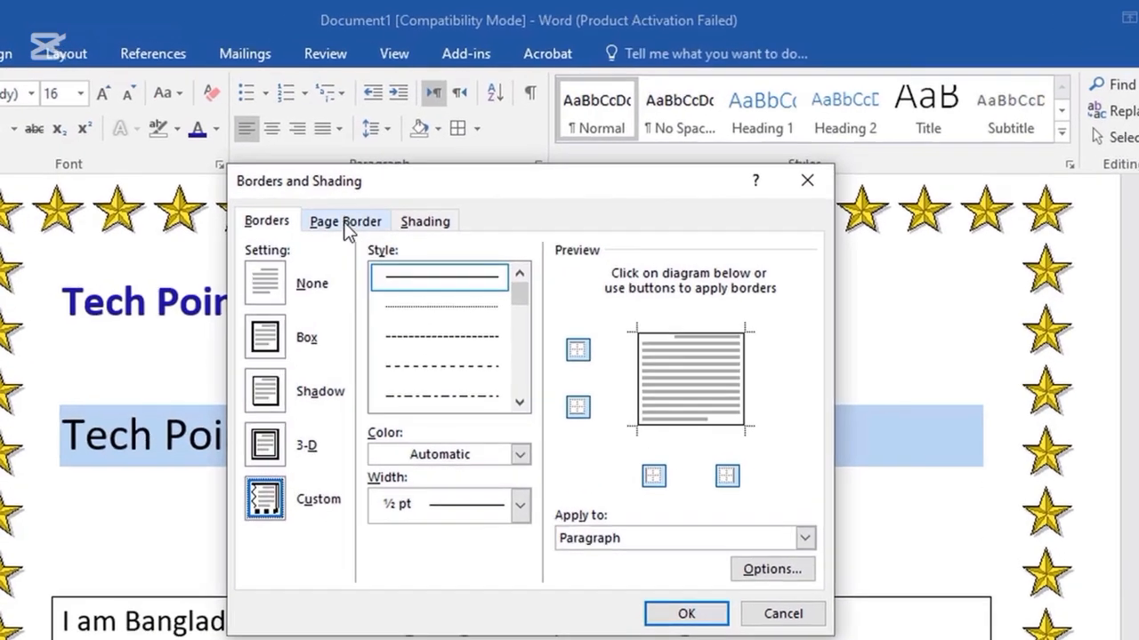
click(299, 192)
click(442, 517)
double_click(442, 517)
double_click(442, 517)
click(442, 517)
click(442, 517)
click(442, 517)
click(442, 517)
double_click(387, 510)
text(10)
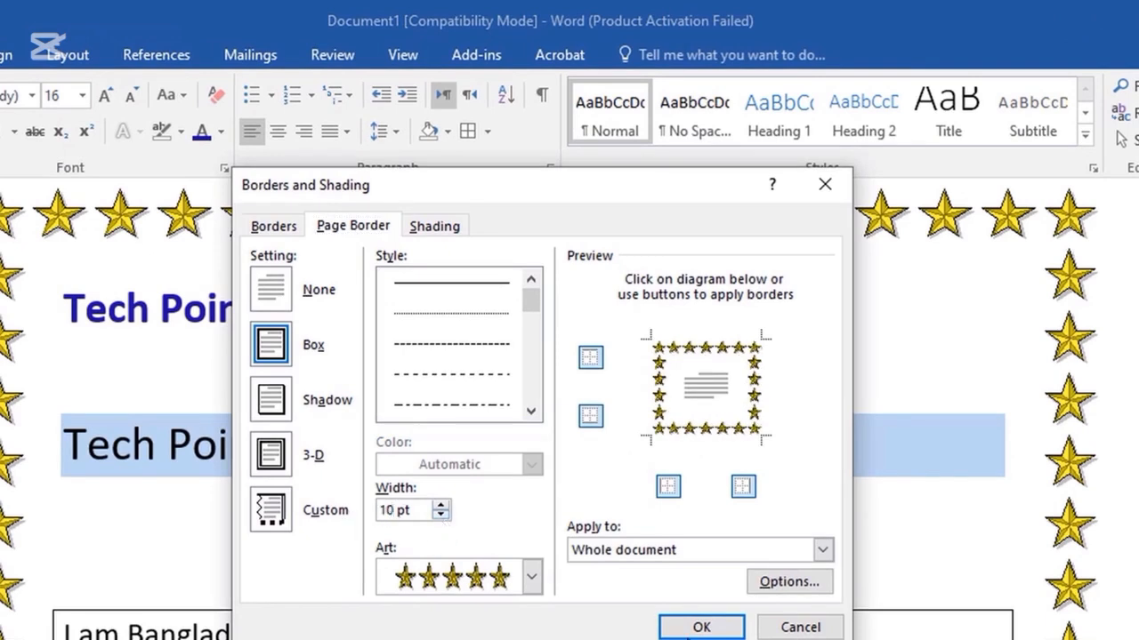
click(701, 627)
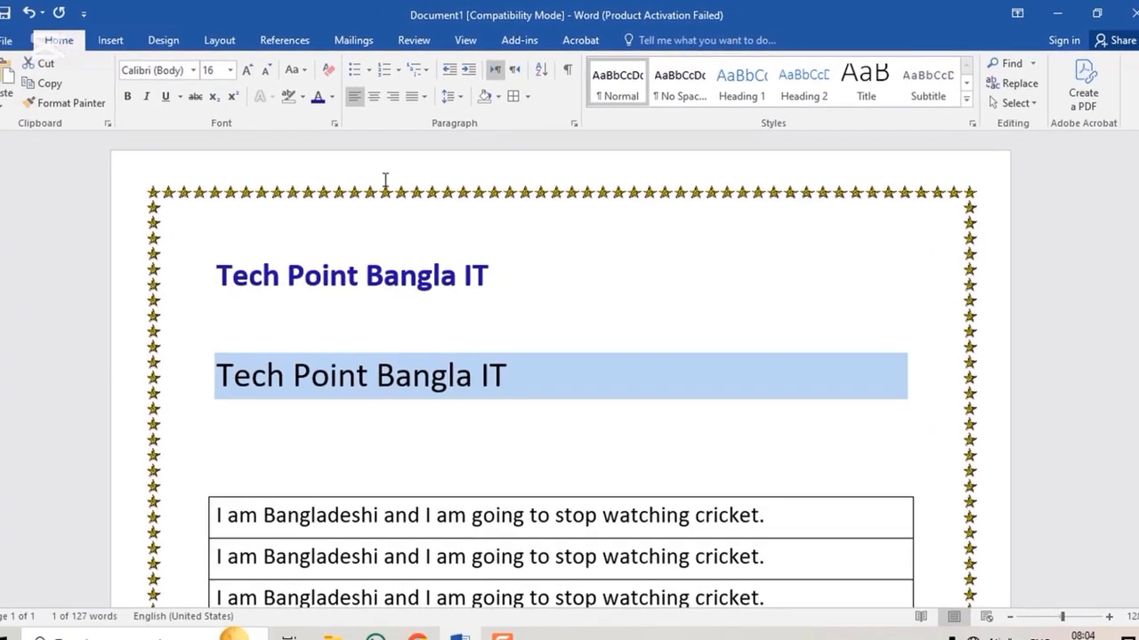
Browse the page border Art designs for a different pattern to replace the stars.
click(529, 91)
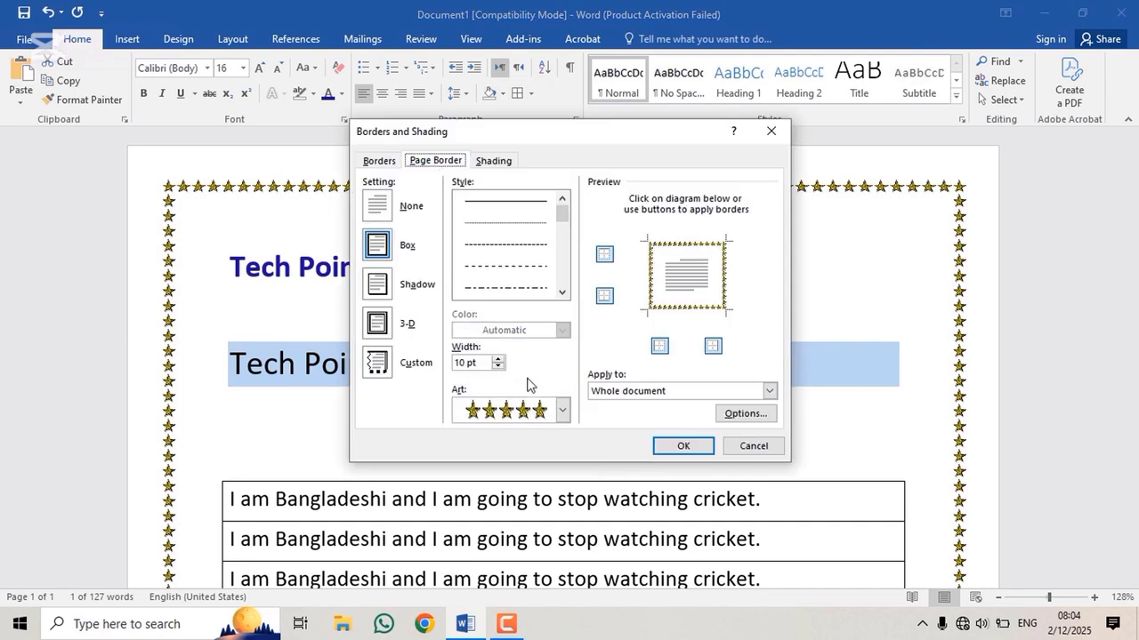
click(562, 410)
scroll(537, 478, up, 10)
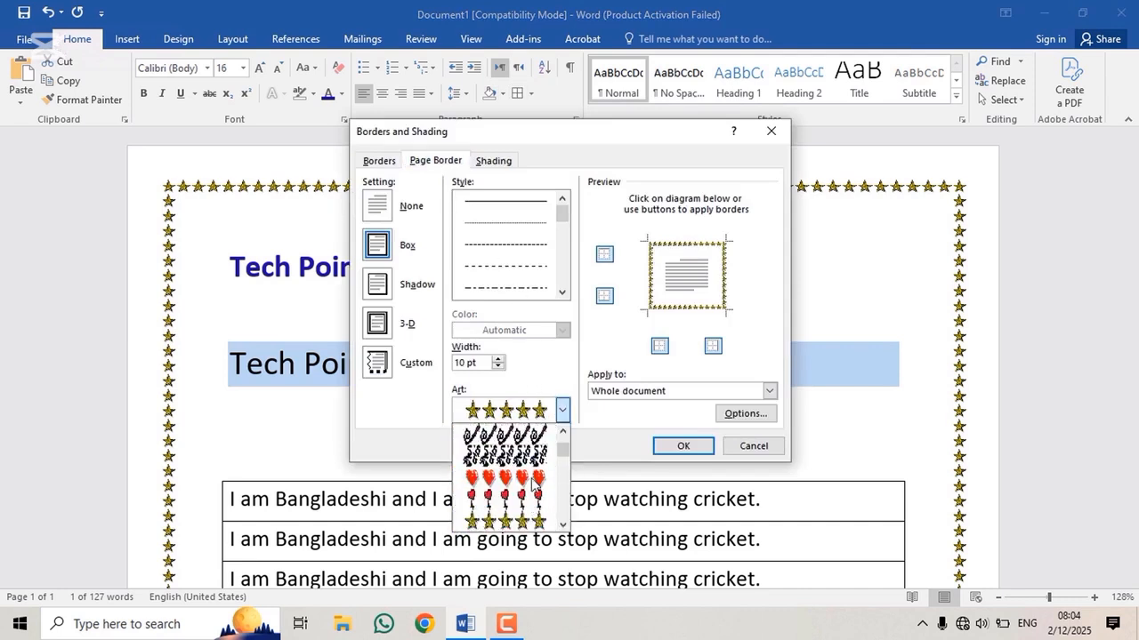
scroll(527, 471, down, 2)
scroll(521, 473, up, 2)
scroll(512, 472, down, 6)
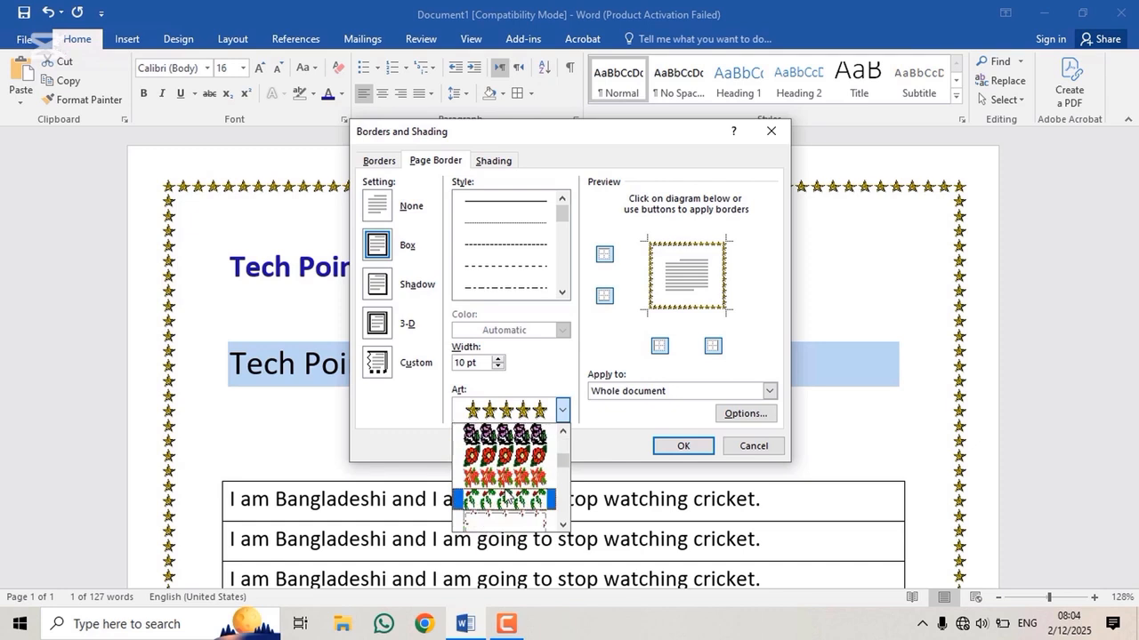
scroll(503, 476, down, 6)
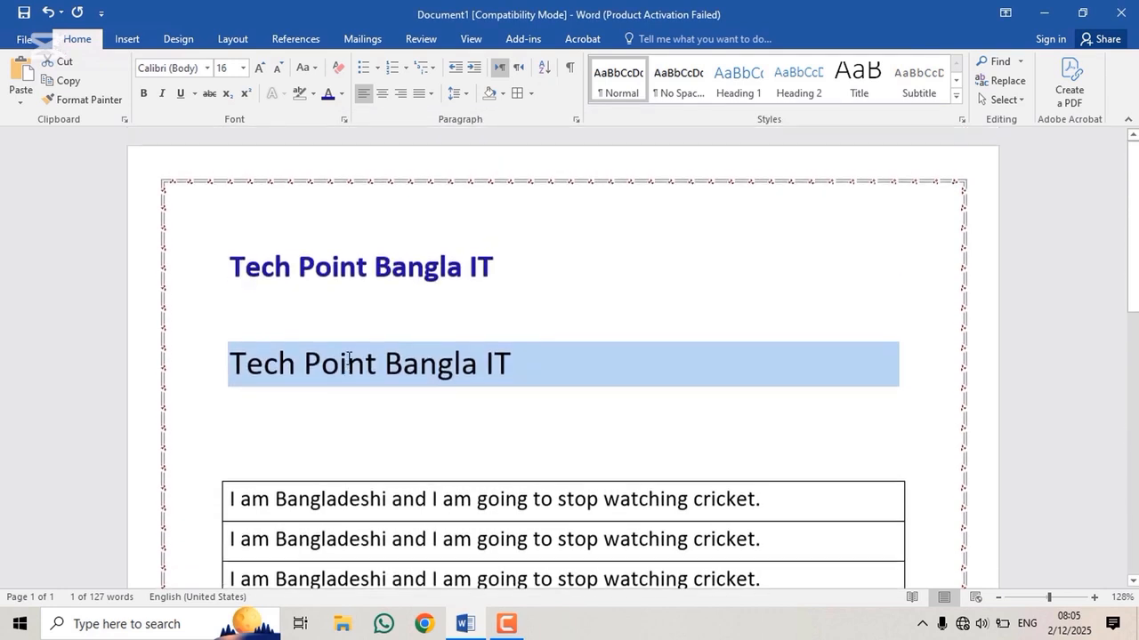
Choose the hatched line style for the page border after trying thin-thick and dash-dot-dot lines.
click(531, 94)
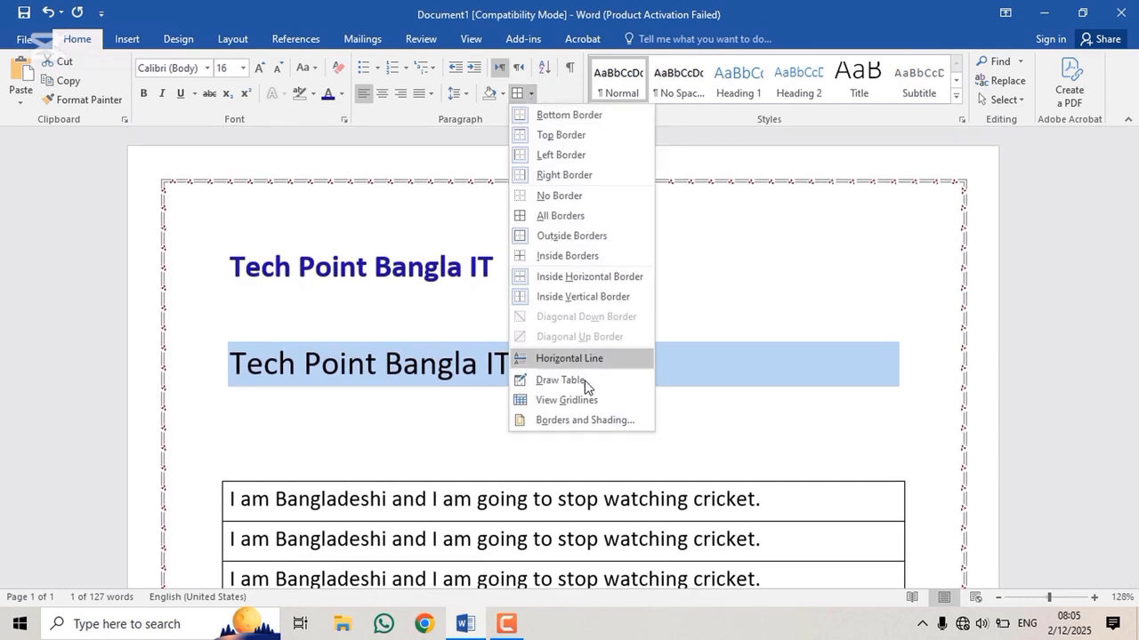
click(580, 420)
click(436, 161)
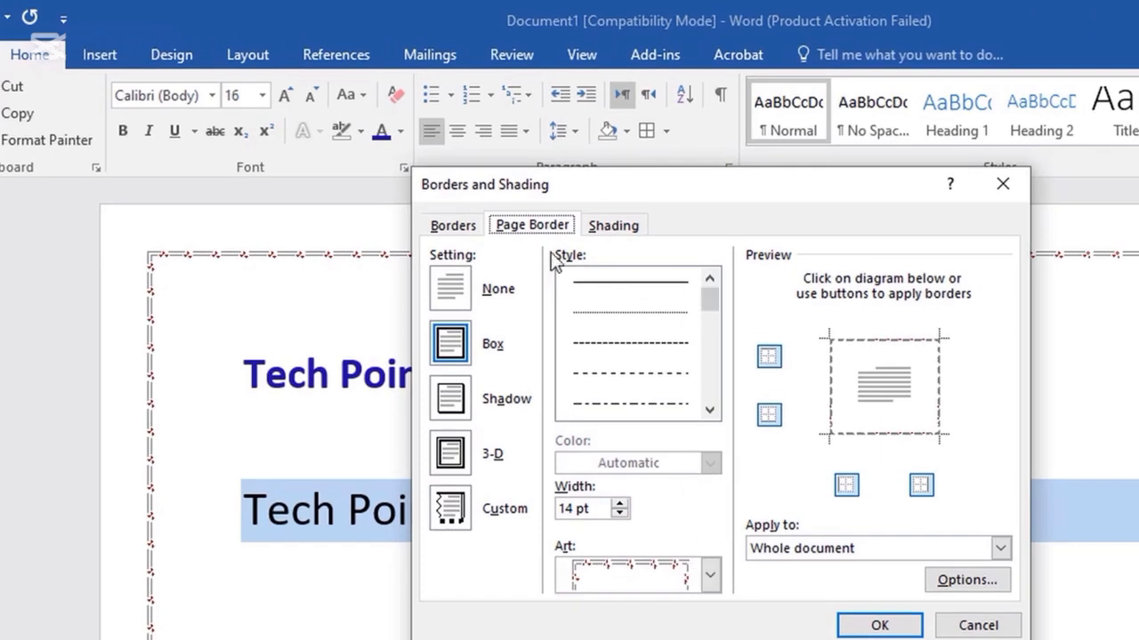
mouse_move(706, 300)
mouse_down()
mouse_move(702, 387)
mouse_move(699, 371)
mouse_up()
click(640, 344)
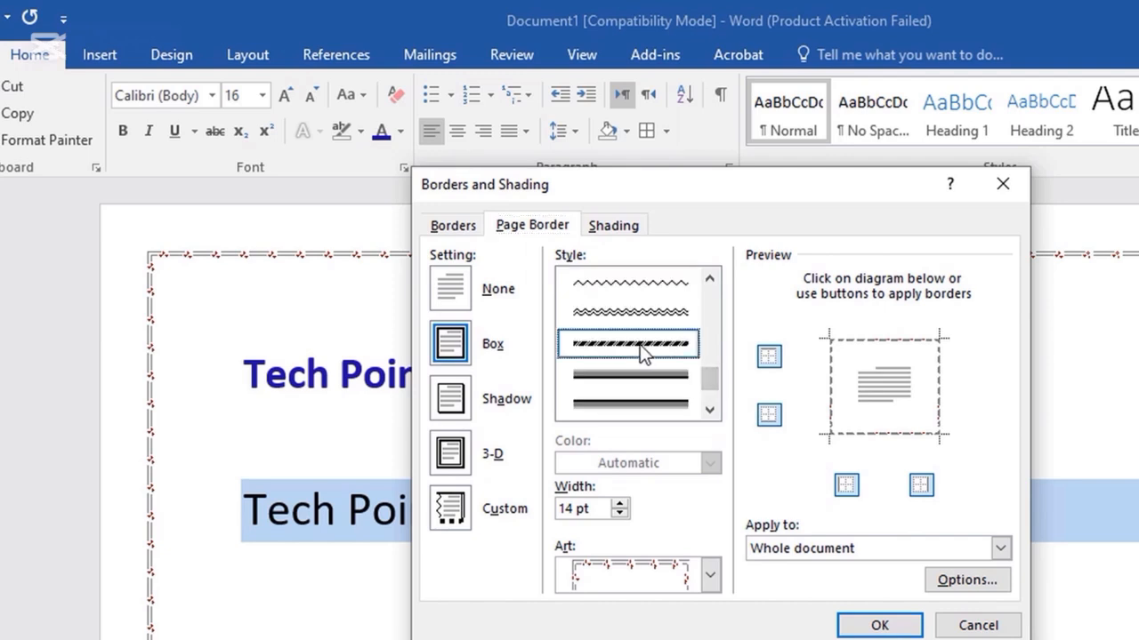
drag(709, 355, 704, 326)
click(668, 315)
click(666, 313)
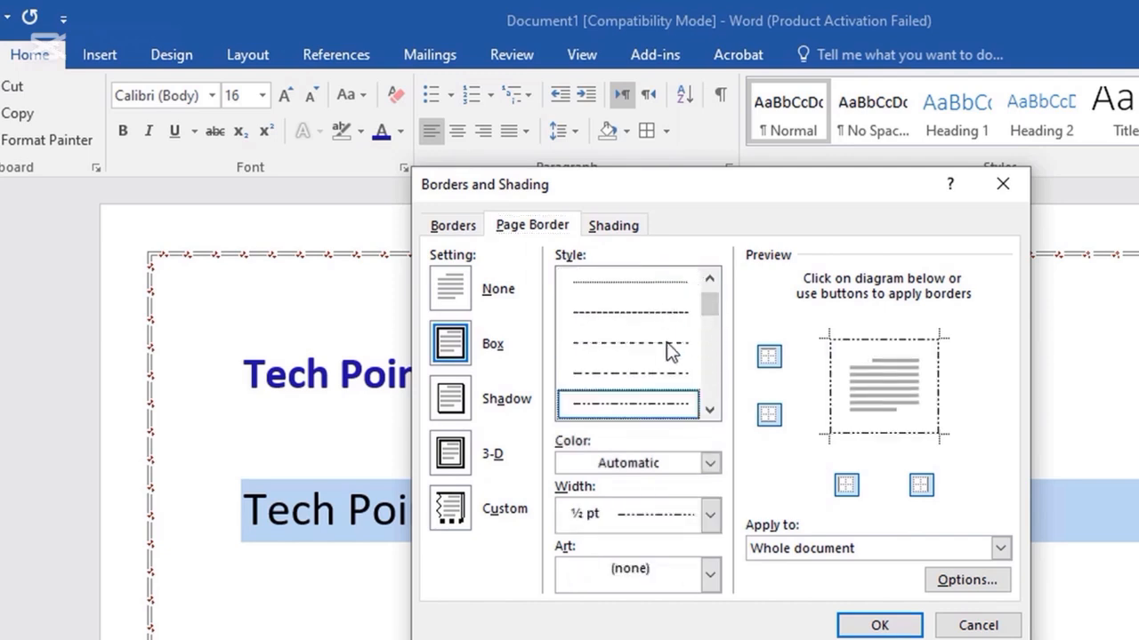
scroll(646, 305, down, 5)
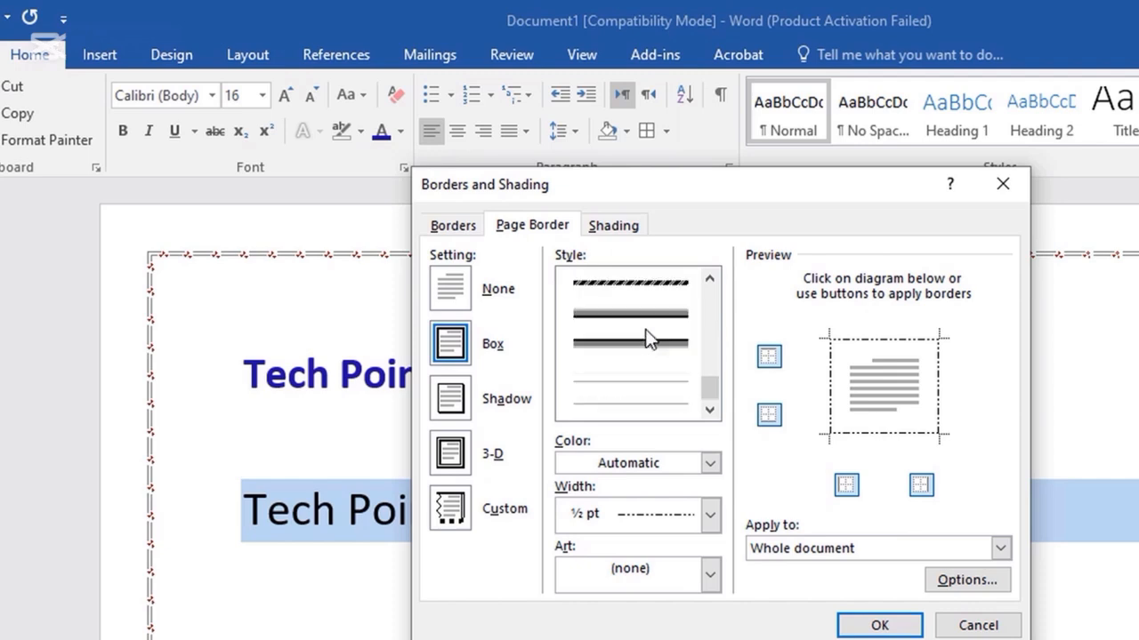
click(652, 284)
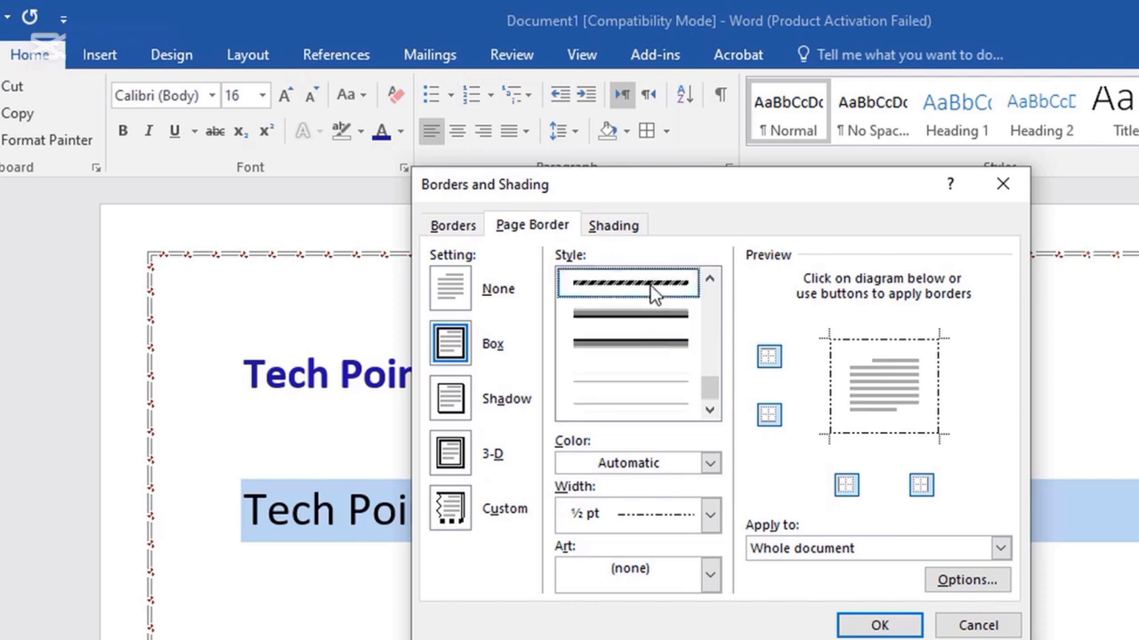
Colour the hatched page border purple, after trying red, dark blue and dark green, and apply it.
click(708, 462)
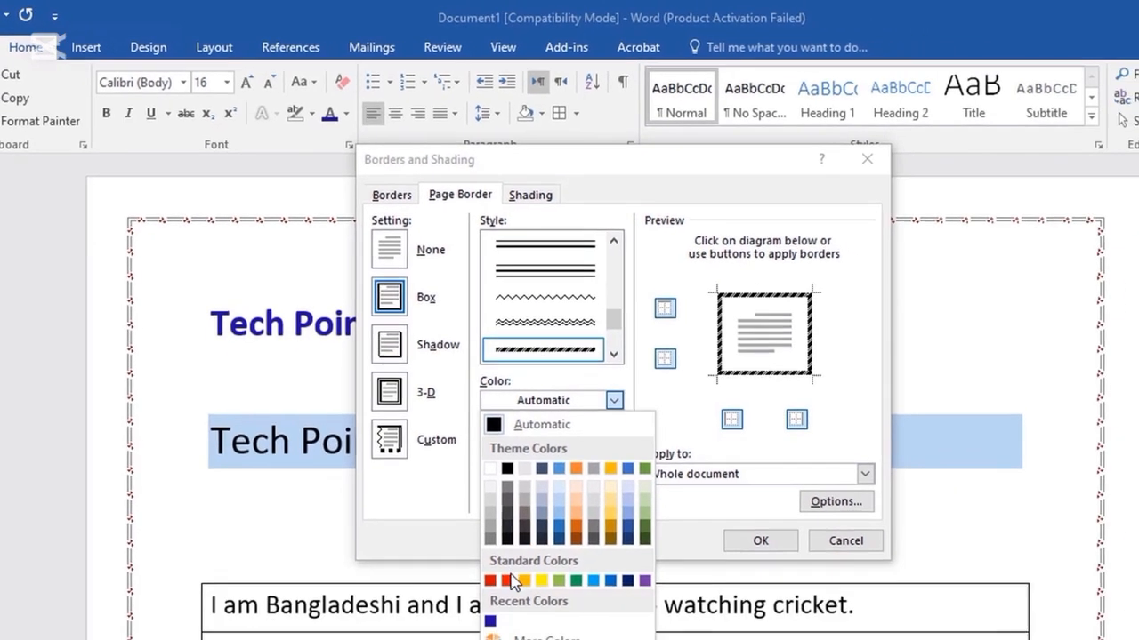
click(509, 580)
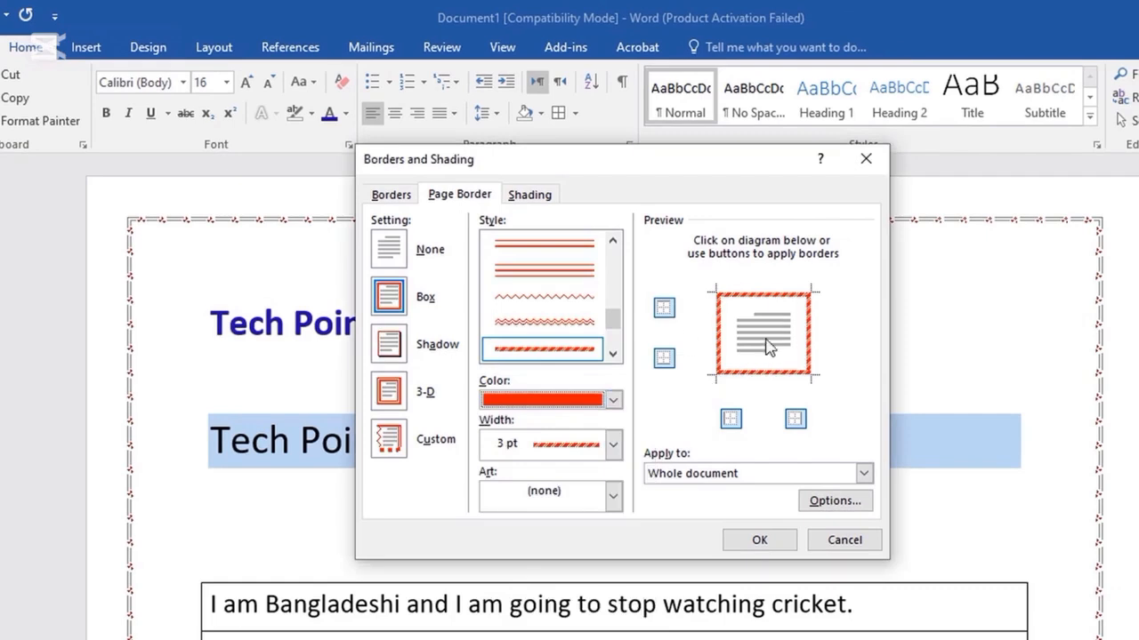
click(613, 400)
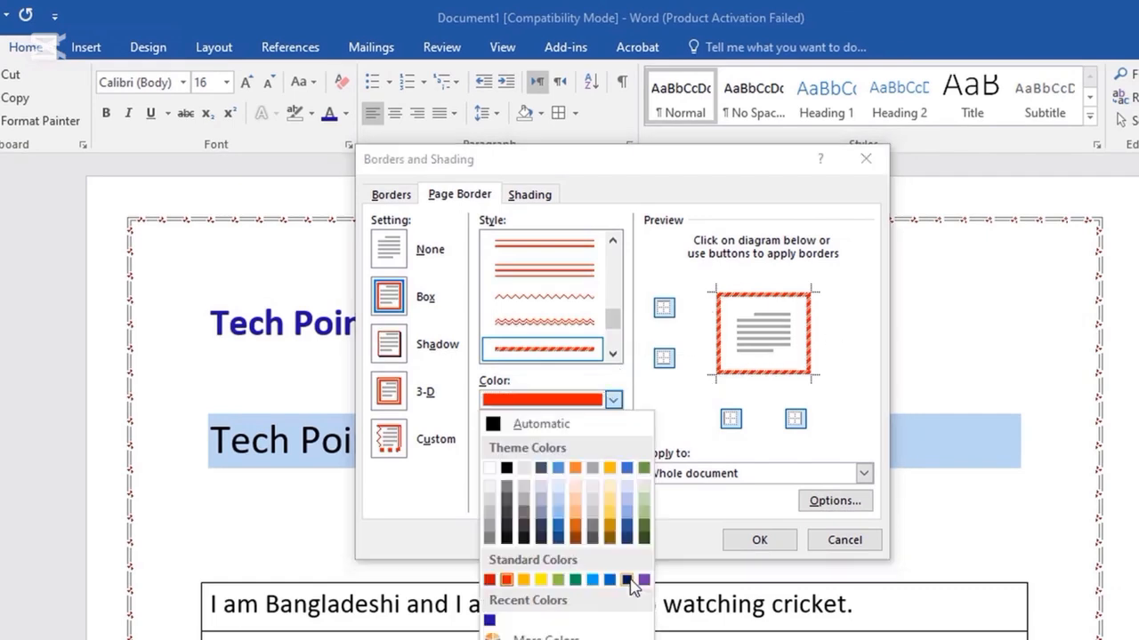
click(628, 580)
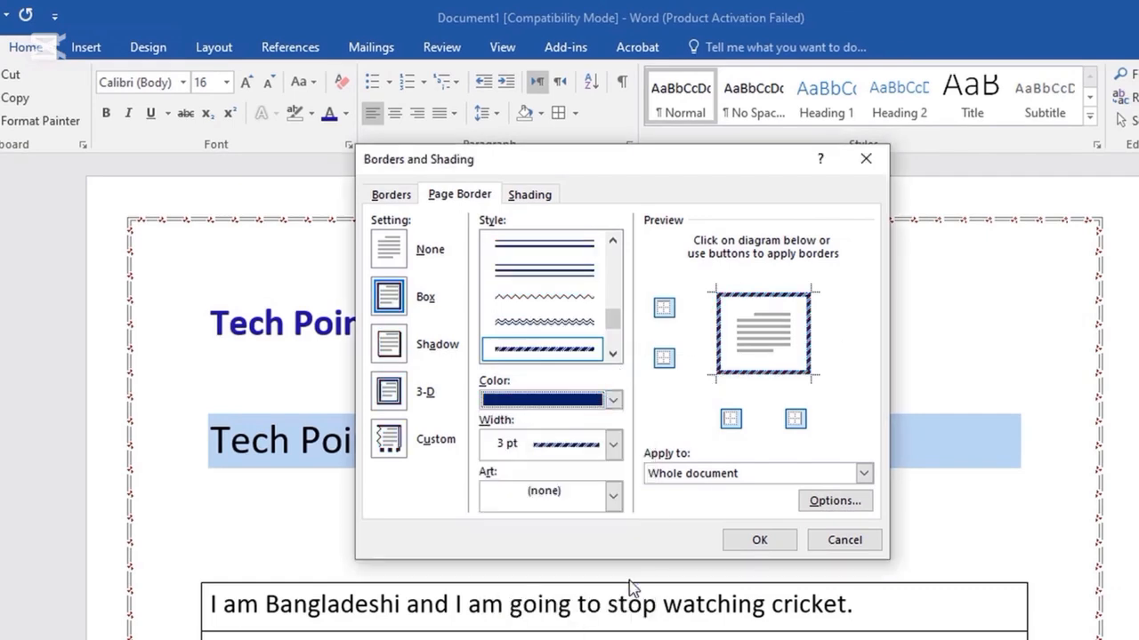
click(612, 401)
click(643, 536)
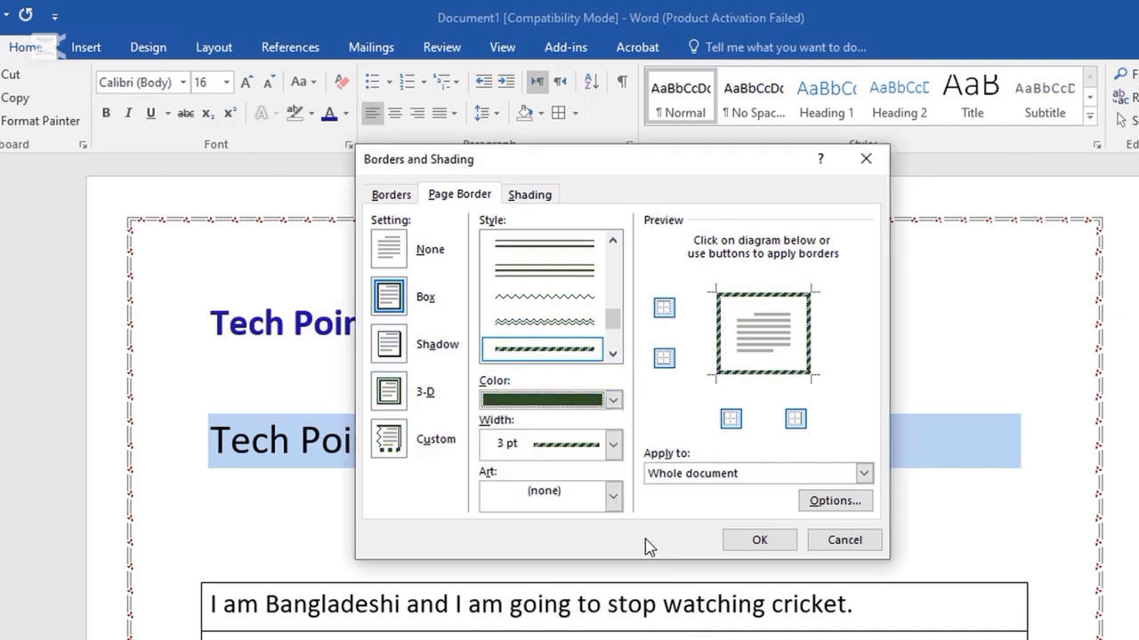
click(613, 400)
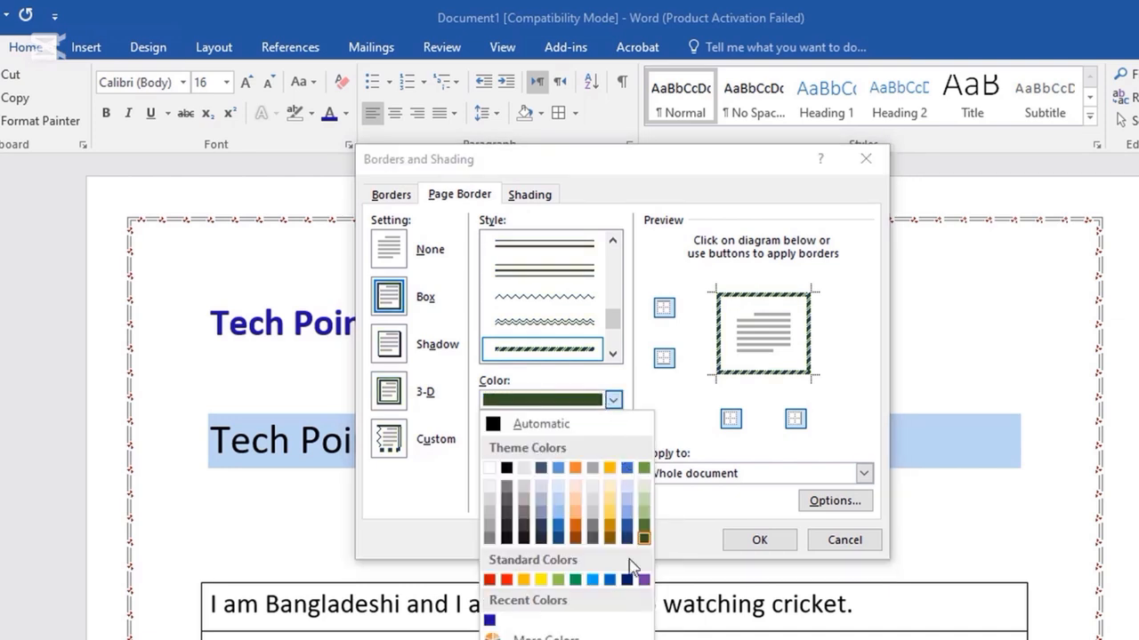
click(643, 578)
click(613, 445)
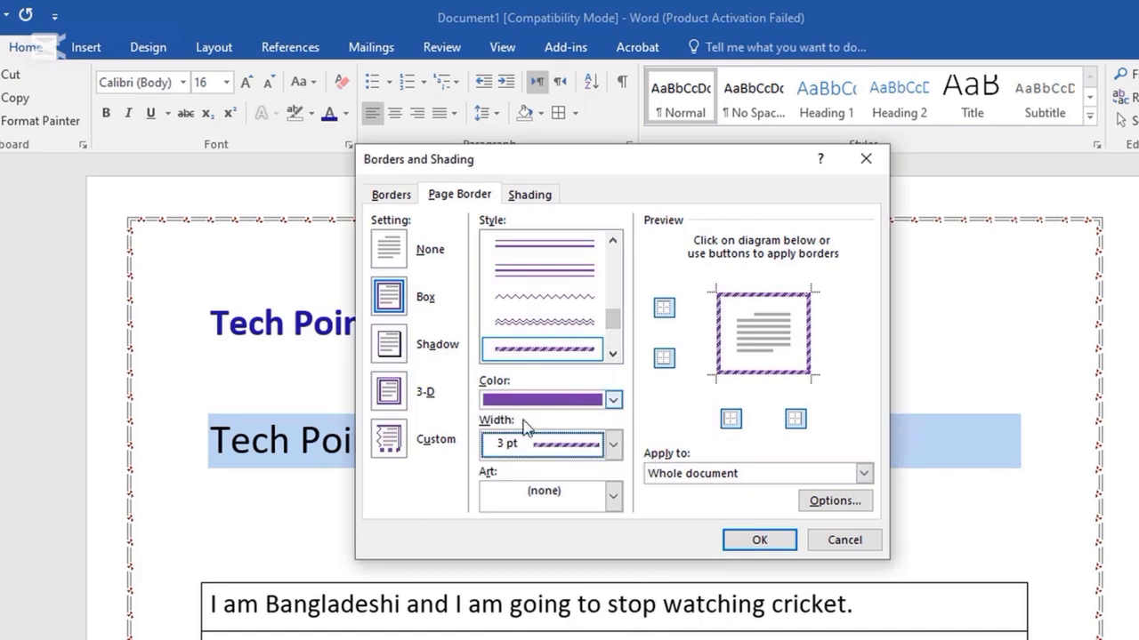
click(761, 539)
scroll(801, 516, down, 10)
scroll(382, 477, up, 7)
scroll(386, 474, up, 5)
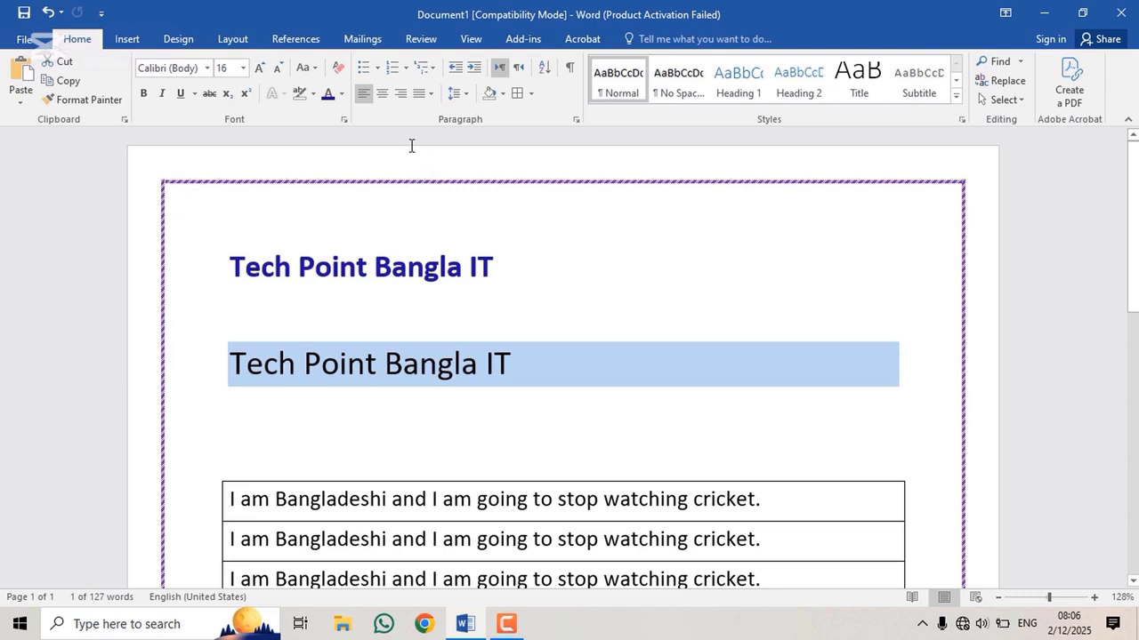
click(341, 94)
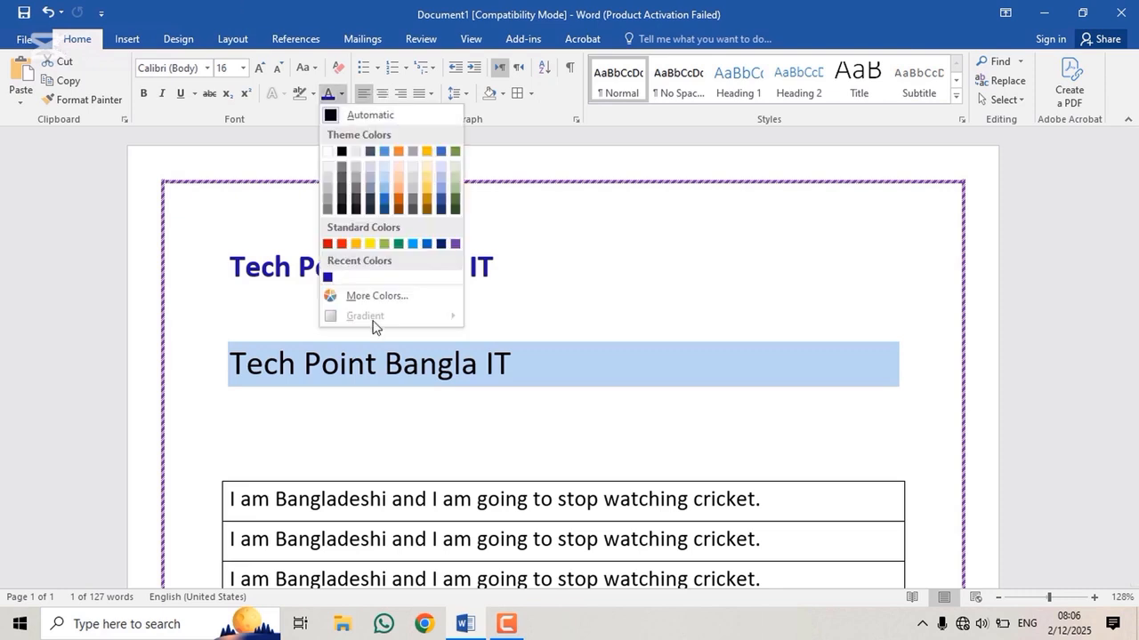
click(275, 106)
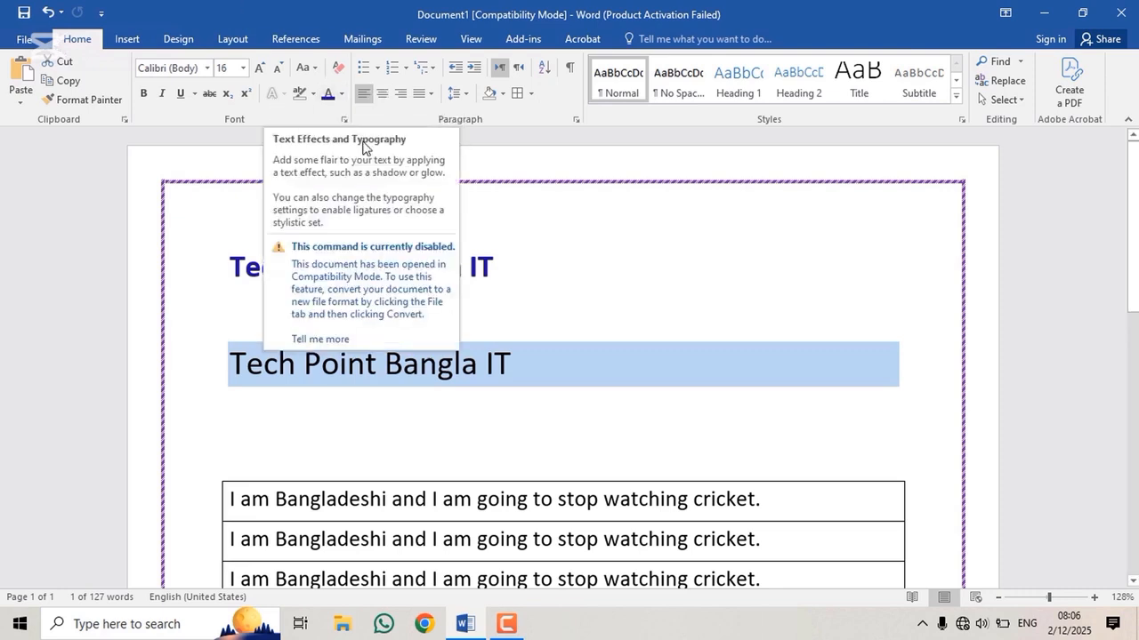